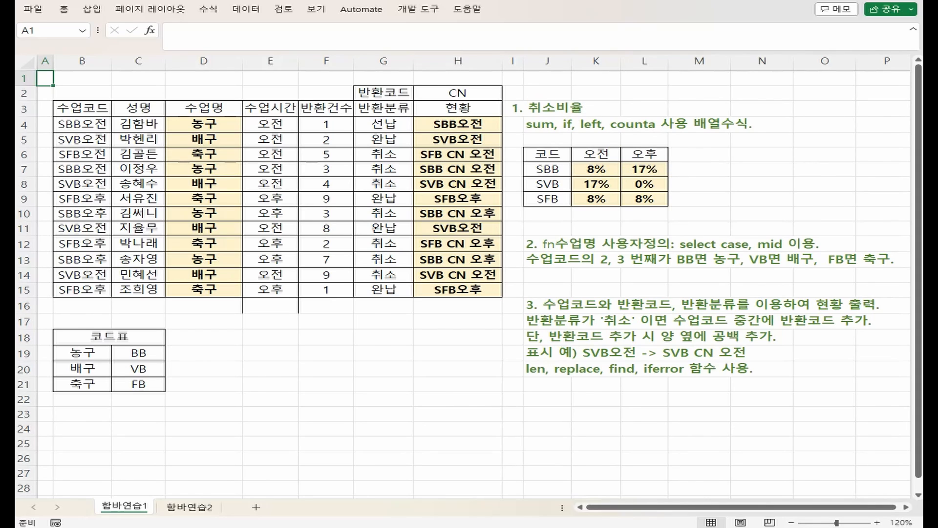
Step: Switch to the 수식.txt notes in Notepad and examine the 취소비율 definition and the generic SUM, IF and COUNTA formula outline
key(alt+Tab)
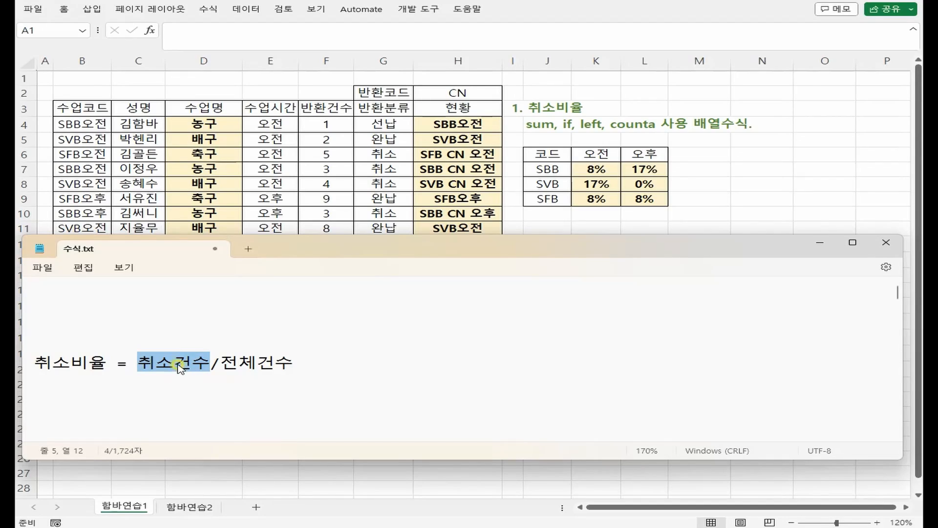
drag(240, 366, 287, 384)
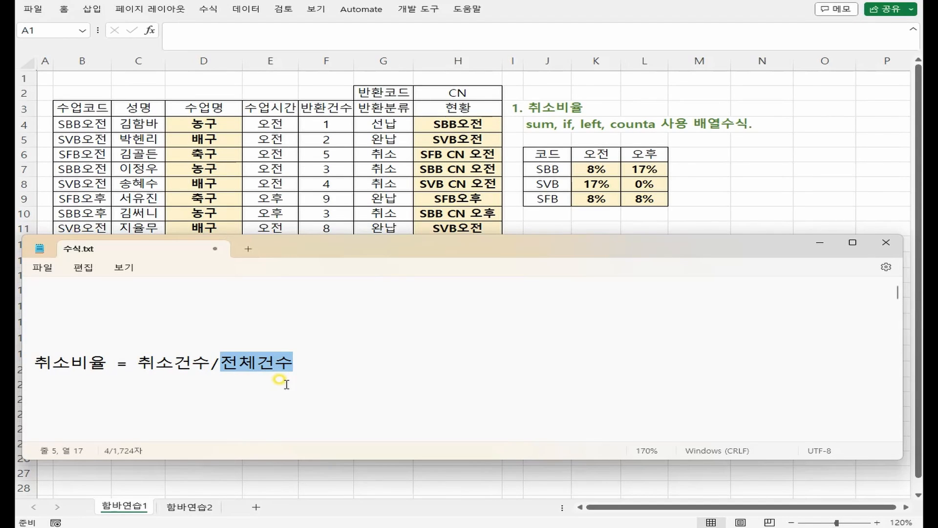
drag(71, 362, 105, 368)
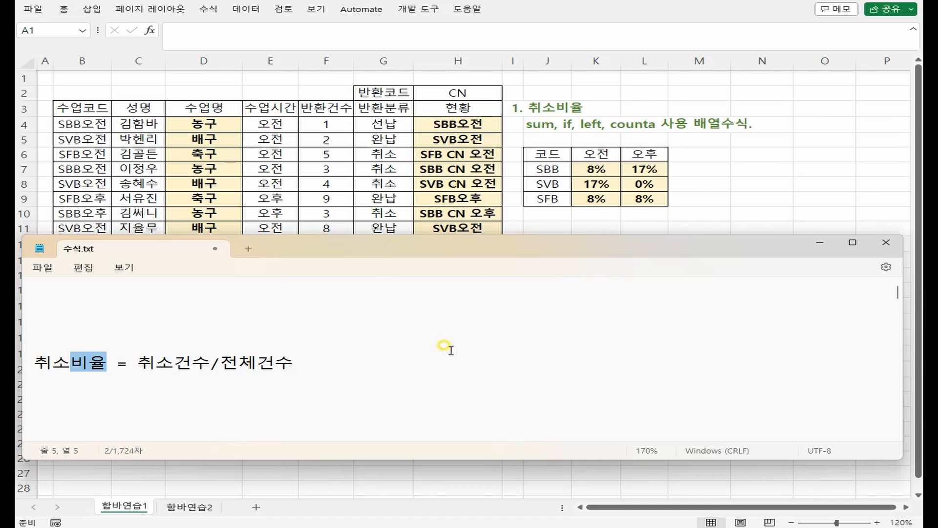
click(344, 370)
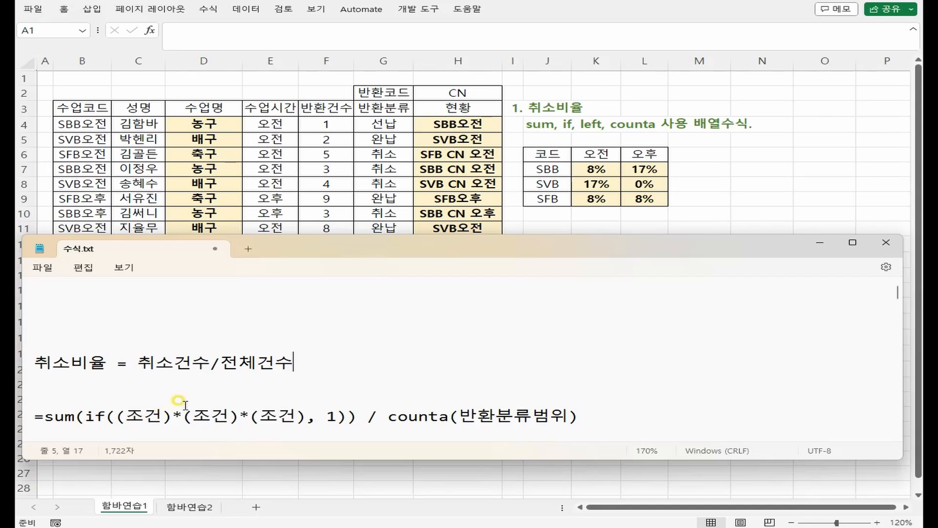
drag(304, 421, 316, 418)
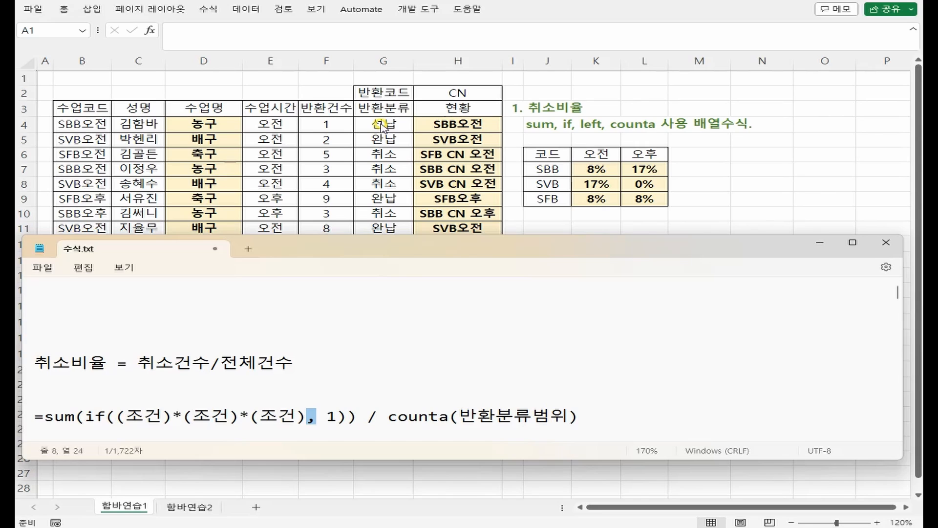
key(alt+Tab)
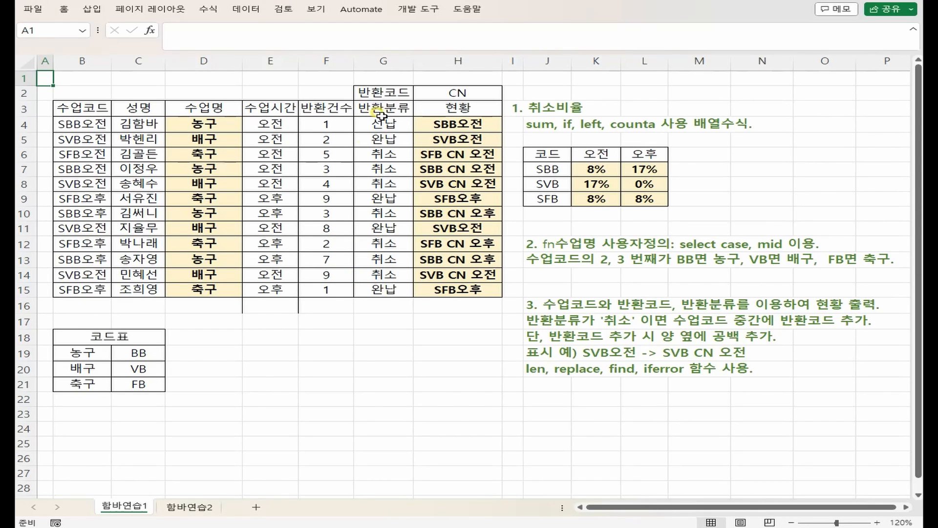
key(alt+Tab)
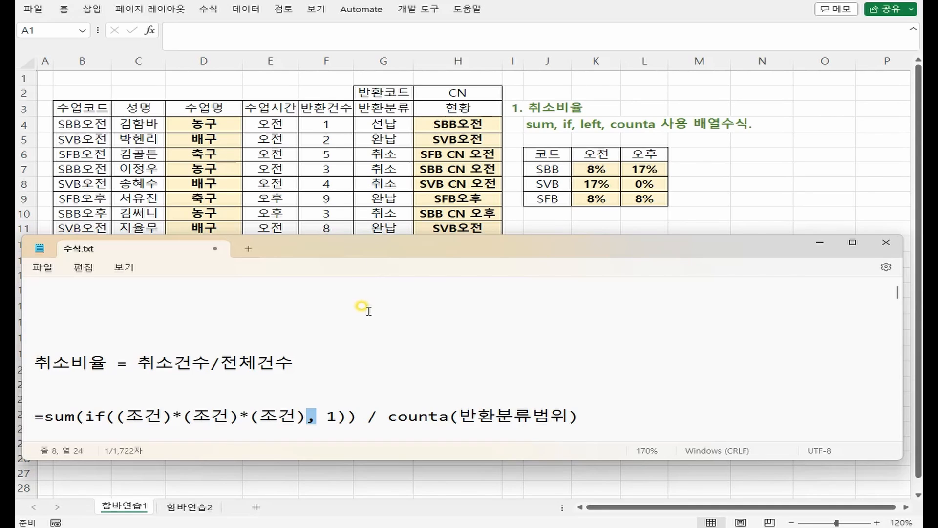
drag(396, 416, 603, 415)
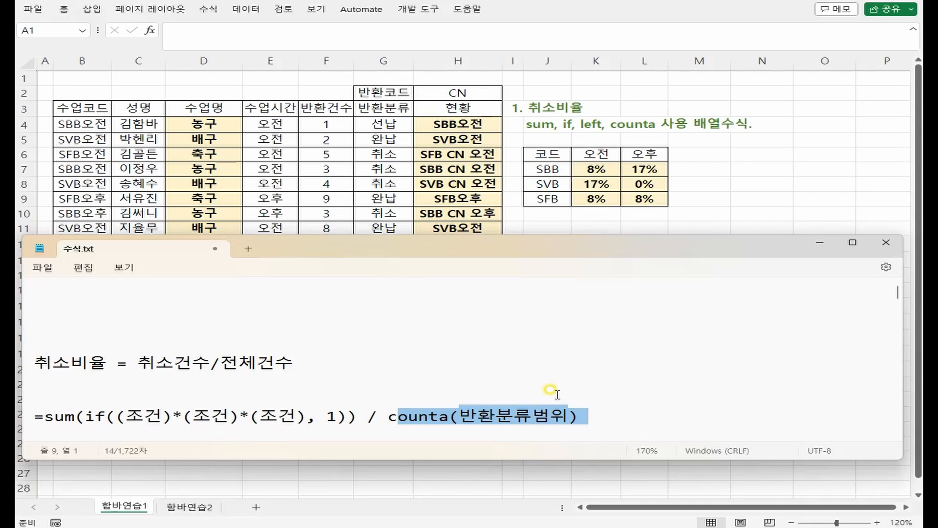
Step: Examine the outline formula with the 수업코드, 수업시간 and 반환분류="취소" conditions, matching its parts to 취소건수 and 전체건수
key(ctrl+End)
key(Return)
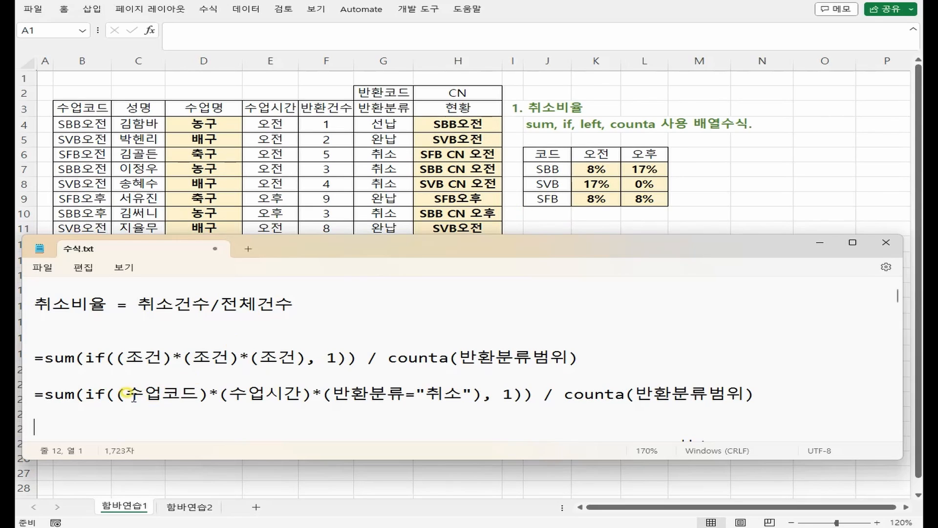
drag(126, 393, 199, 393)
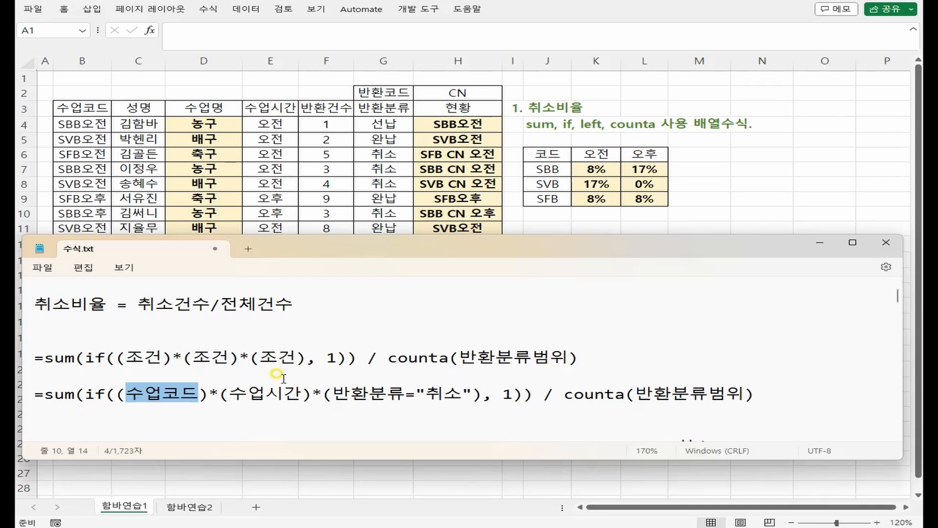
drag(228, 393, 301, 393)
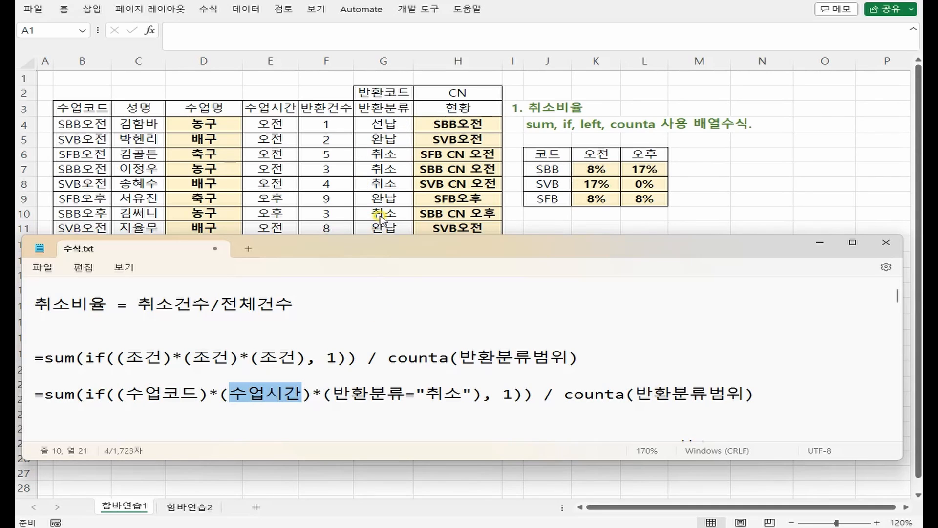
drag(333, 394, 462, 395)
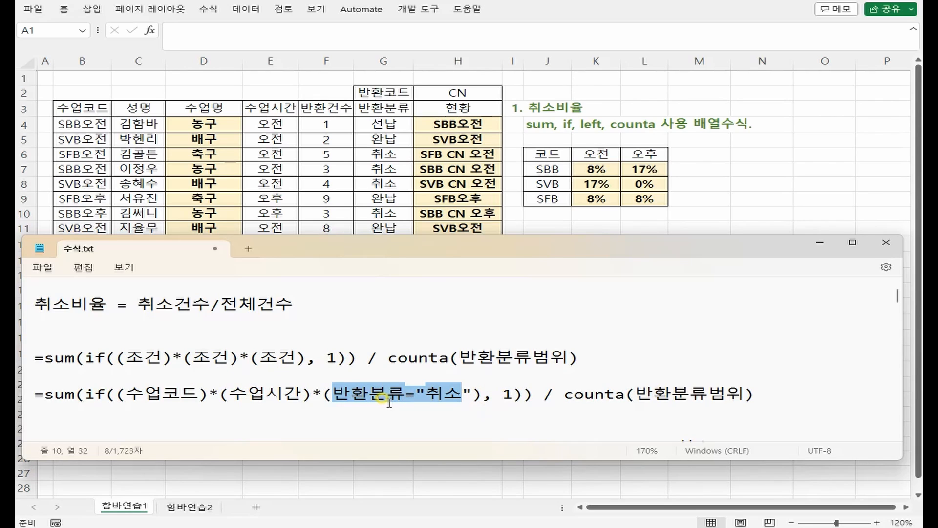
double_click(508, 394)
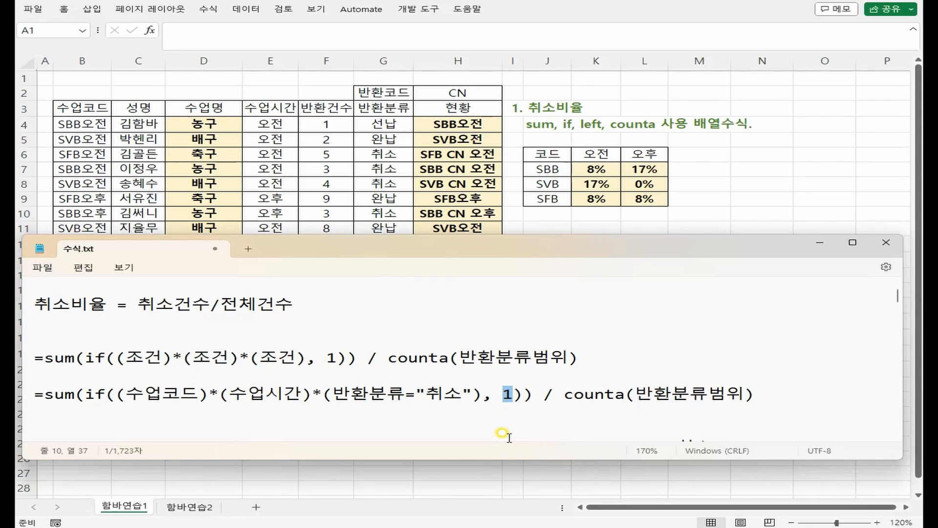
drag(45, 394, 64, 394)
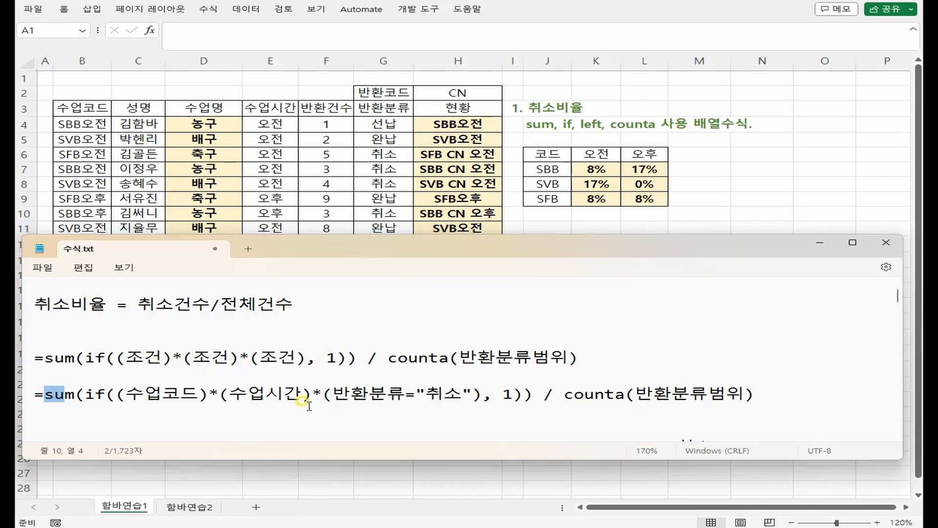
drag(126, 304, 208, 305)
drag(564, 394, 635, 395)
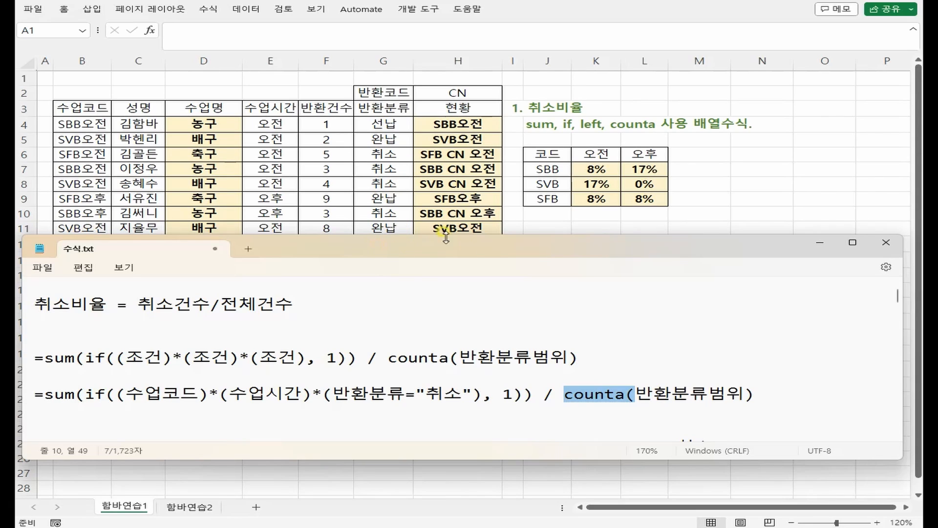
drag(220, 304, 295, 304)
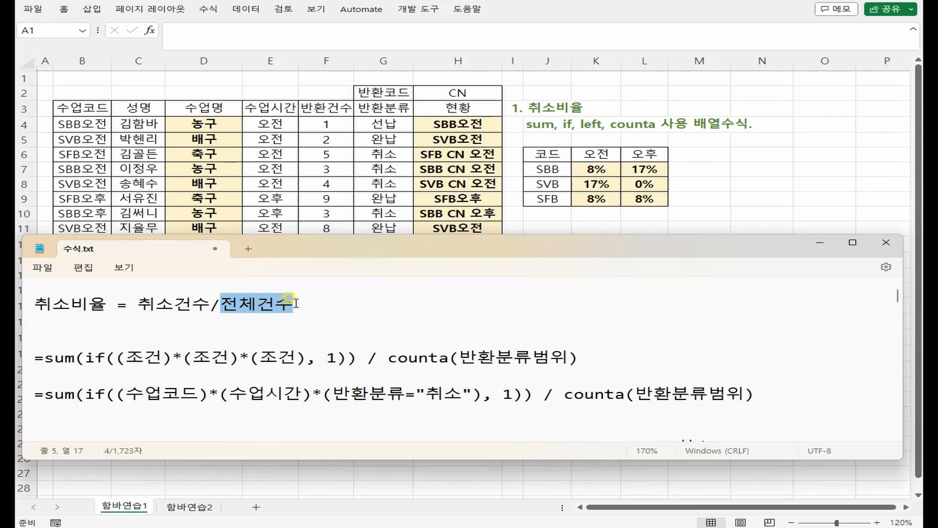
drag(637, 393, 742, 400)
Step: Check the 수업시간, 반환건수 and 성명 columns in the Excel table as possible COUNTA ranges, comparing them with 전체건수 in the notes
drag(270, 125, 270, 291)
drag(326, 124, 334, 293)
drag(138, 124, 135, 291)
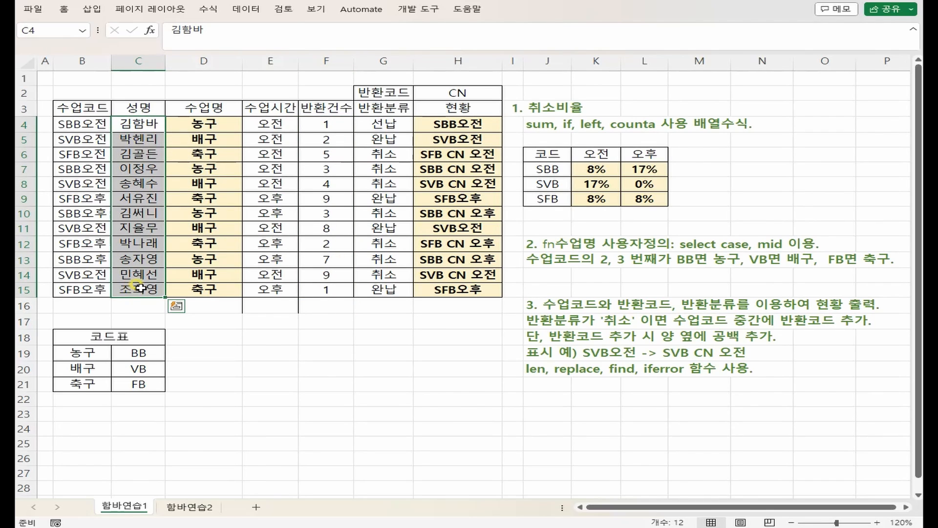
key(alt+Tab)
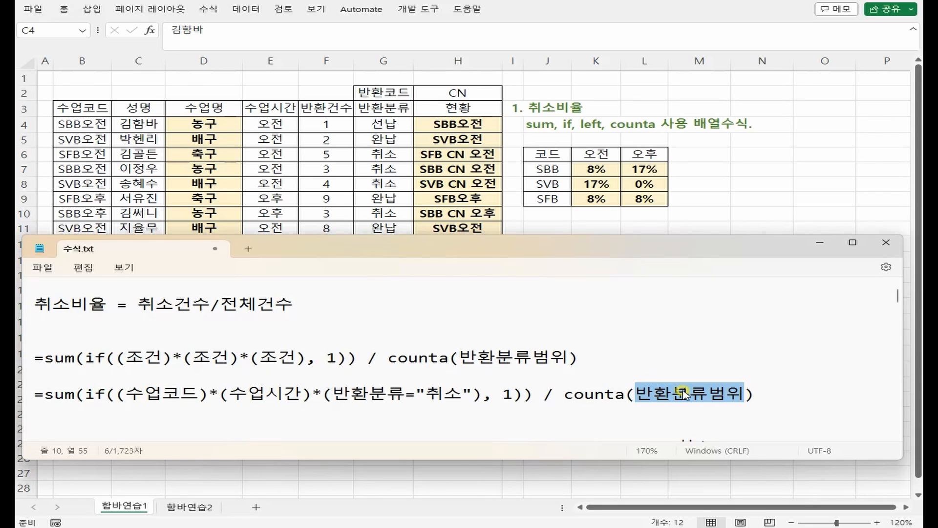
drag(220, 303, 296, 308)
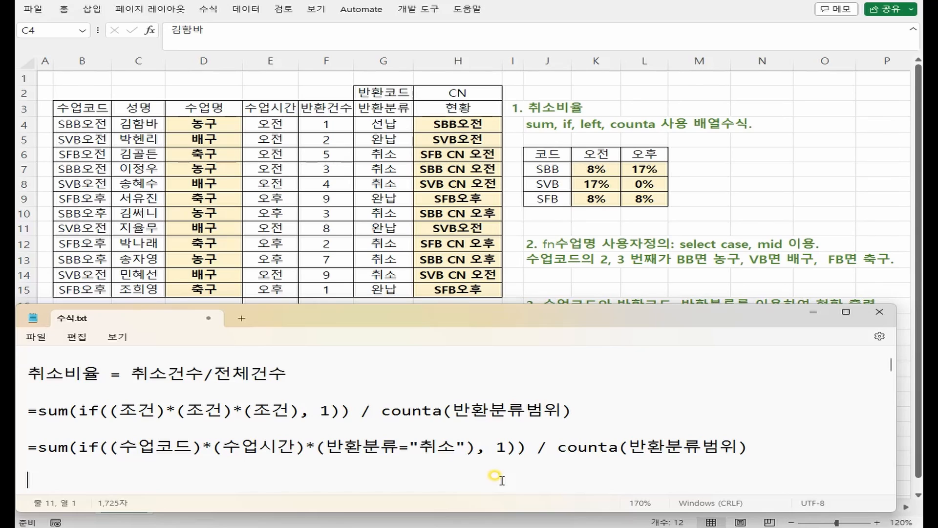
Step: Begin the actual formula beneath the outlines in the notes with the class-code condition: =sum(if((B4:B15=J7)
text(=sum(if(()
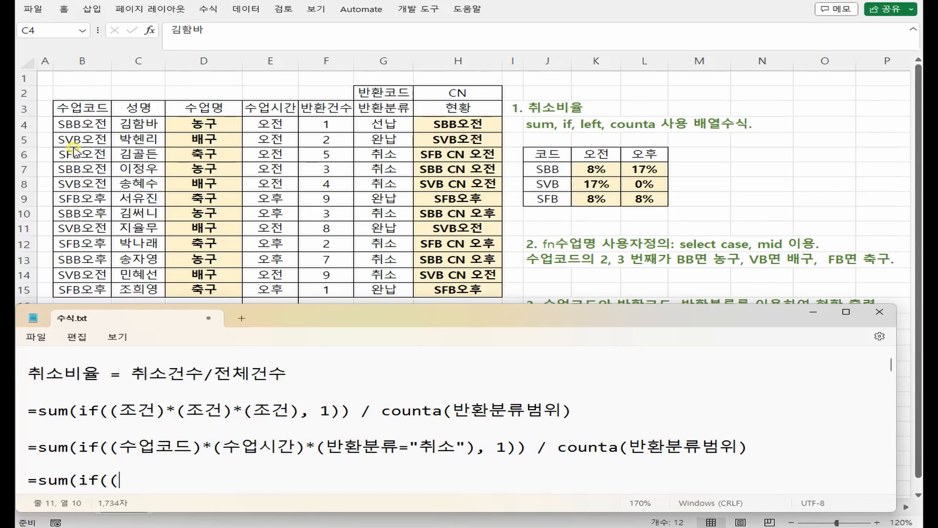
text(B4:B15=J7)
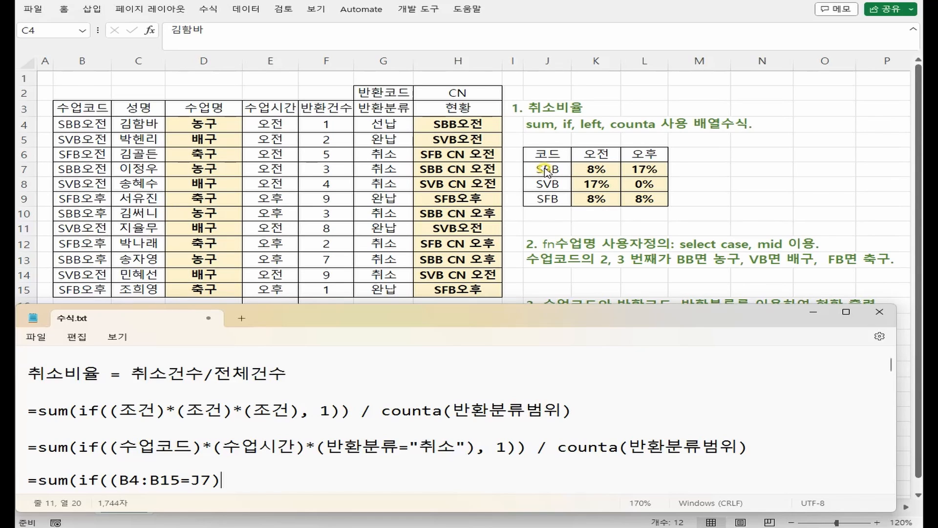
key(alt+Tab)
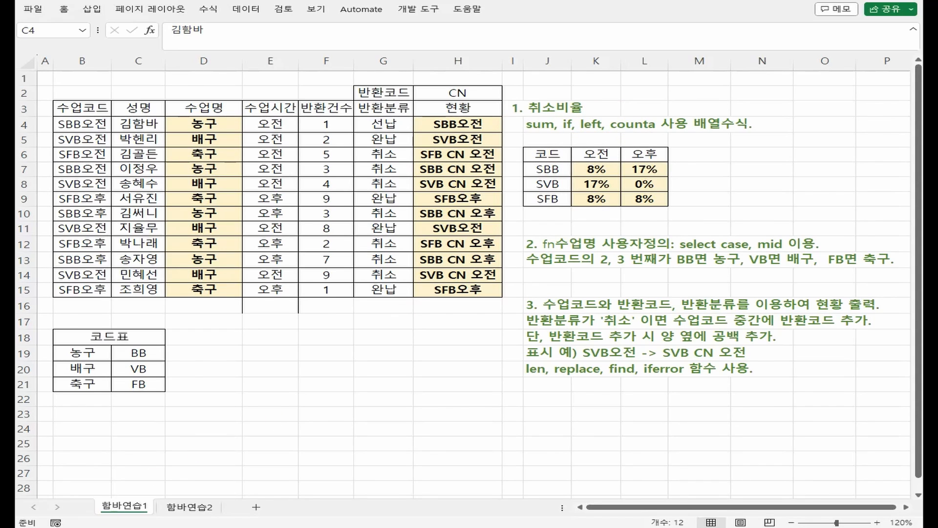
key(alt+Tab)
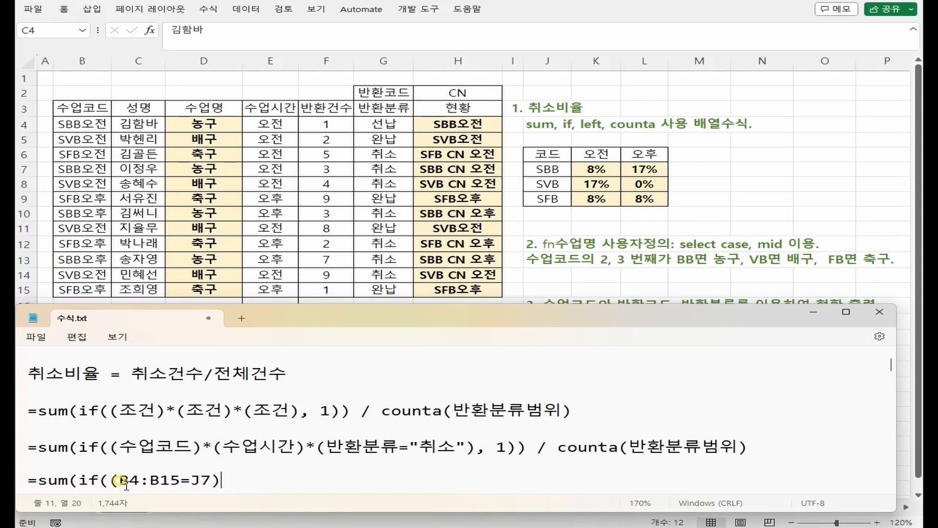
Step: Wrap the B4:B15 range in a LEFT function that takes the first 3 characters, giving left(B4:B15,3)=J7
drag(120, 481, 181, 482)
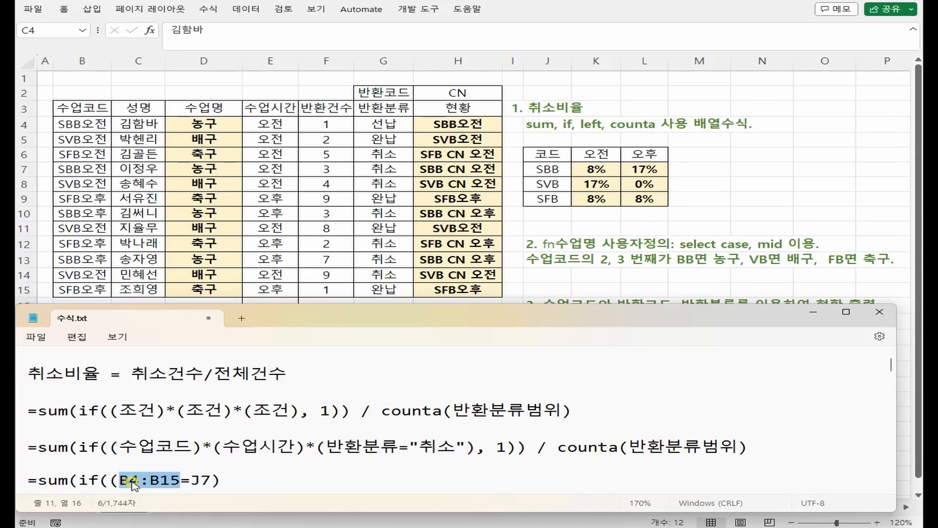
drag(194, 480, 209, 480)
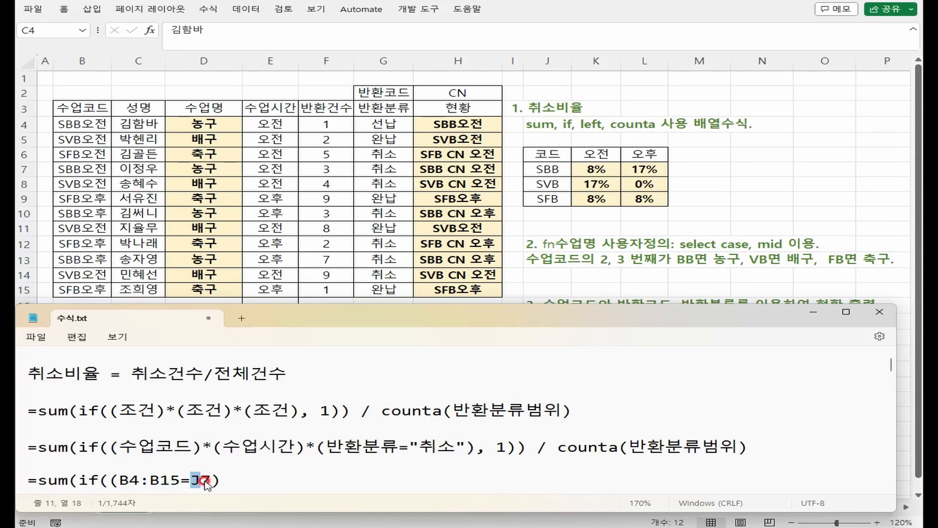
scroll(718, 476, down, 1)
click(119, 435)
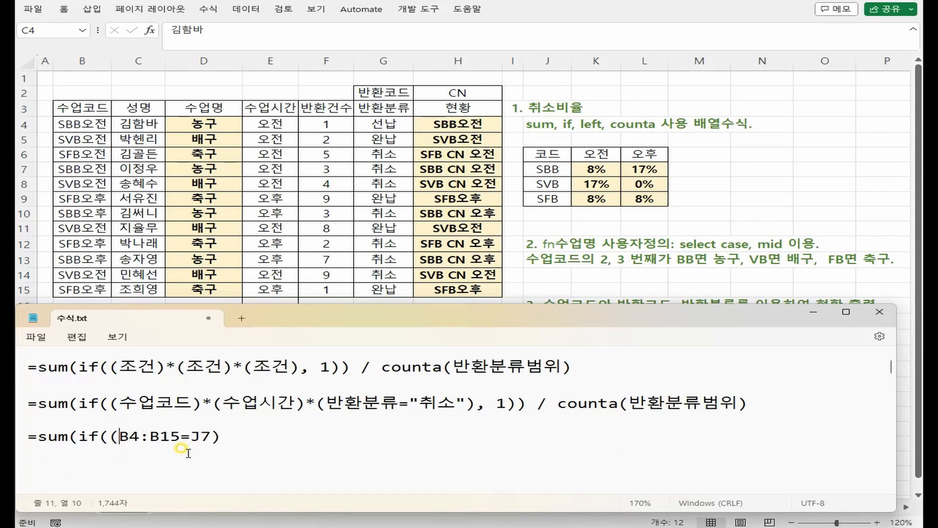
text(left()
click(231, 435)
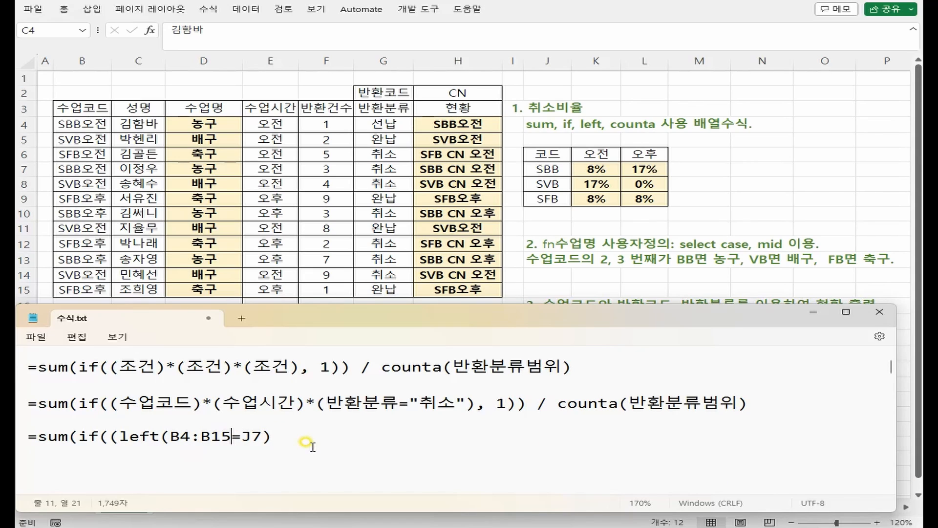
text(,3)
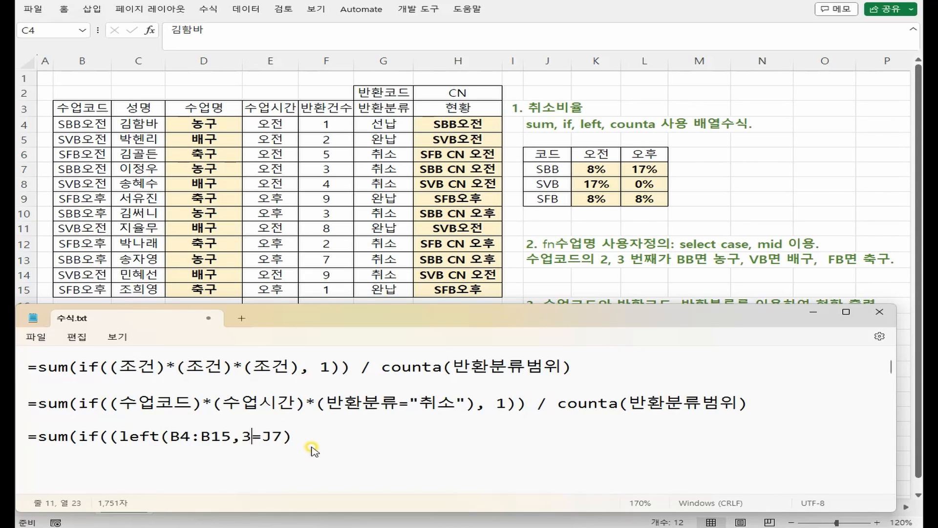
text())
Step: Make the class-code range absolute as $B$4:$B$15 and lock the column of its comparison cell as $J7
drag(171, 437, 230, 437)
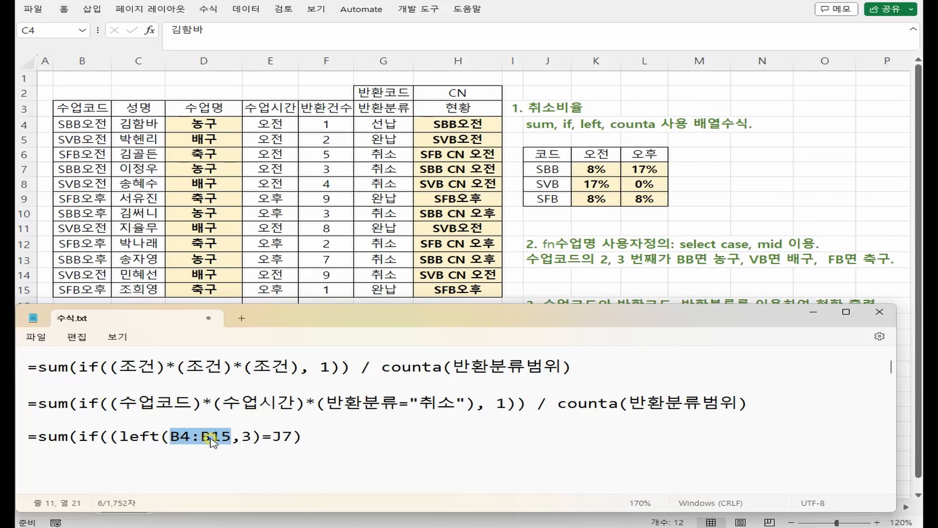
click(170, 436)
text($)
key(Right)
text($)
key(Right)
key(Right)
text($)
key(Right)
text($)
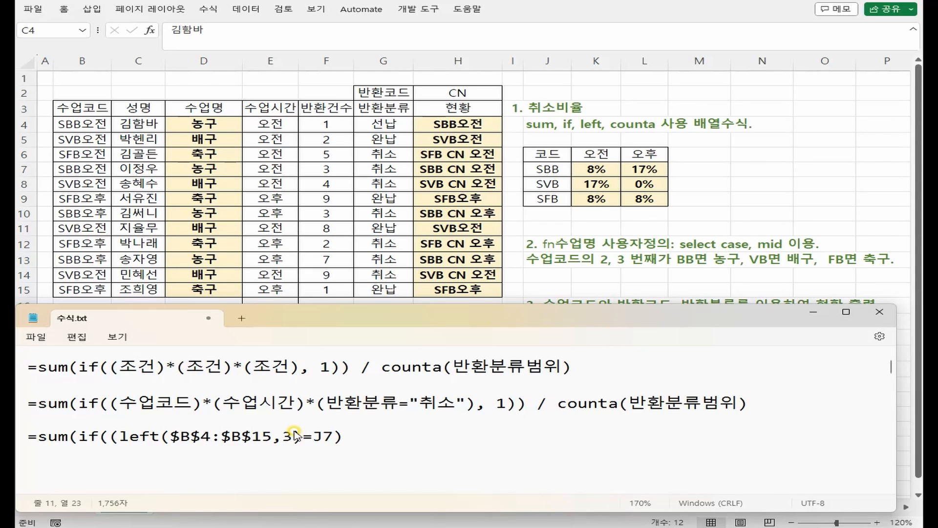
drag(313, 436, 323, 436)
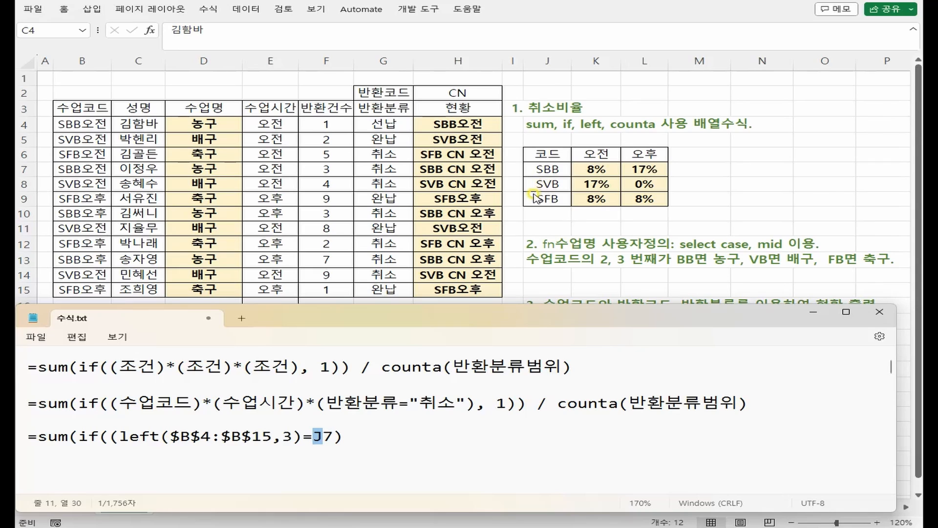
click(313, 436)
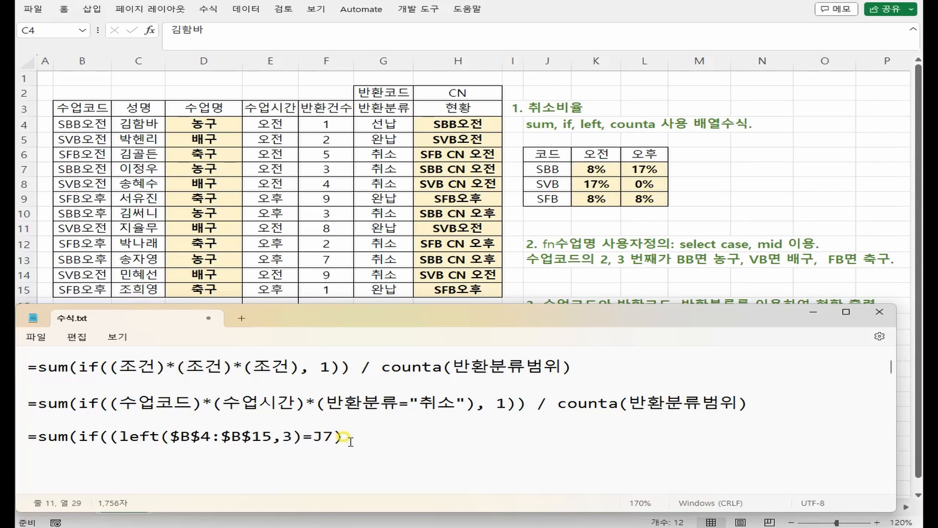
text($)
Step: Multiply by a second condition that opens with the absolute 수업시간 range: *($E$4:$E$15
click(364, 436)
text(*(E4:E15)
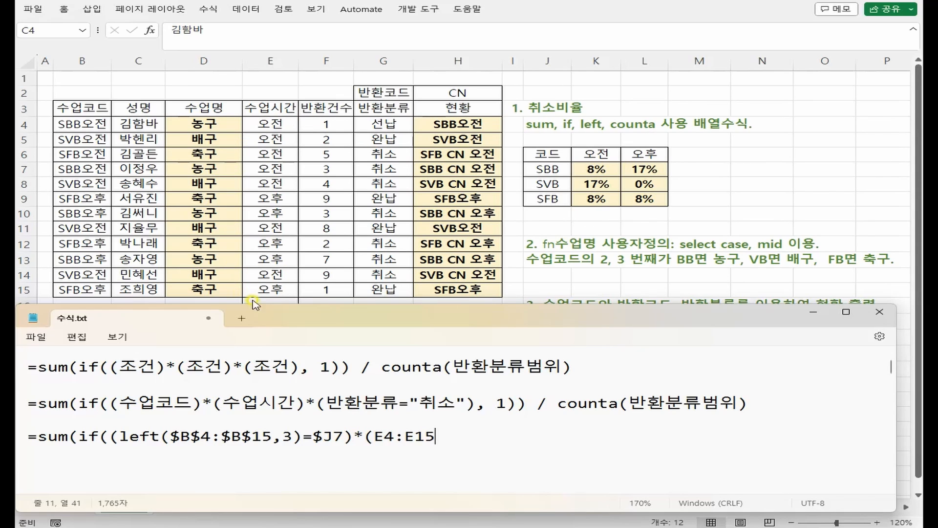
key(Left)
key(Left)
key(Left)
key(Left)
key(Left)
key(Left)
text($)
key(Right)
text($)
key(Right)
key(Right)
text($)
key(Right)
text($)
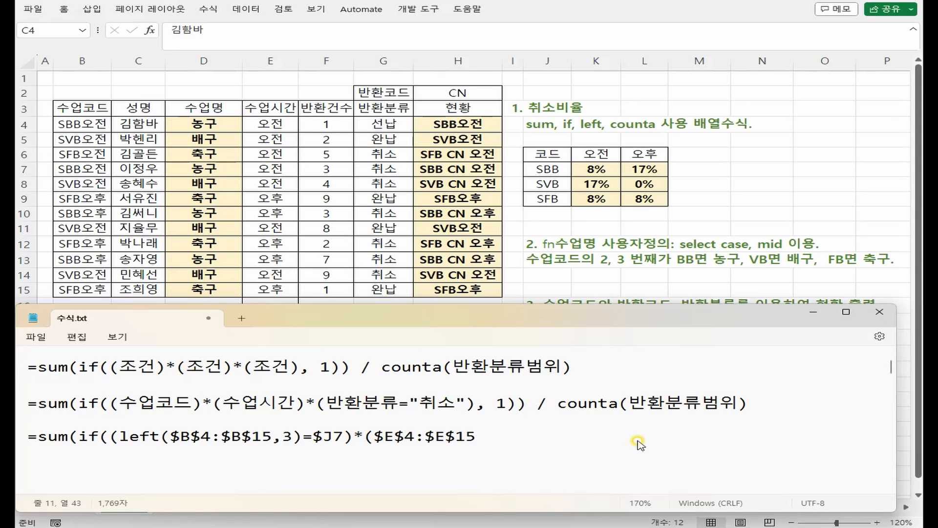
Step: Complete the 수업시간 condition in the notes formula by comparing it with the row-locked header cell: =K$6
key(Right)
key(Right)
text(=)
text(K6)
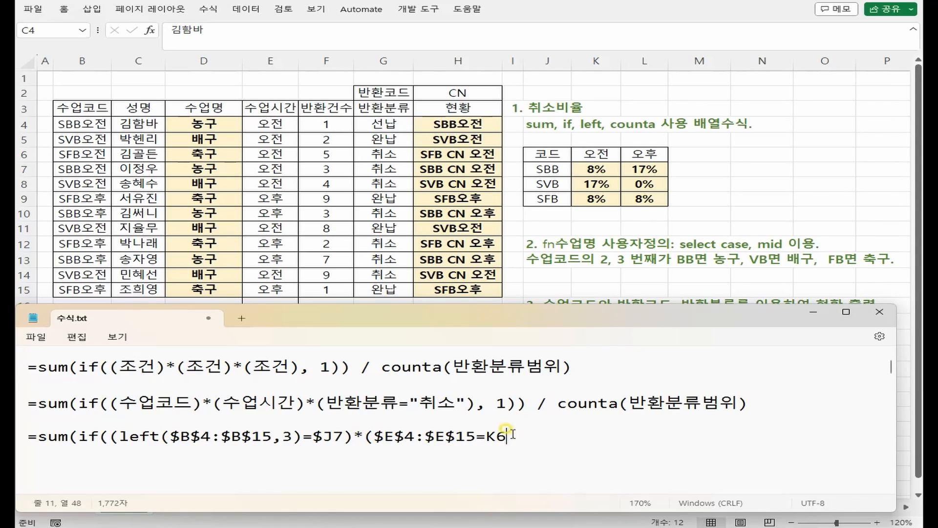
click(498, 432)
text($)
click(539, 438)
Step: Multiply by a third condition, ($G$4:$G$15="취소"), return 1 when all conditions hold, and close the IF and SUM functions
text()*()
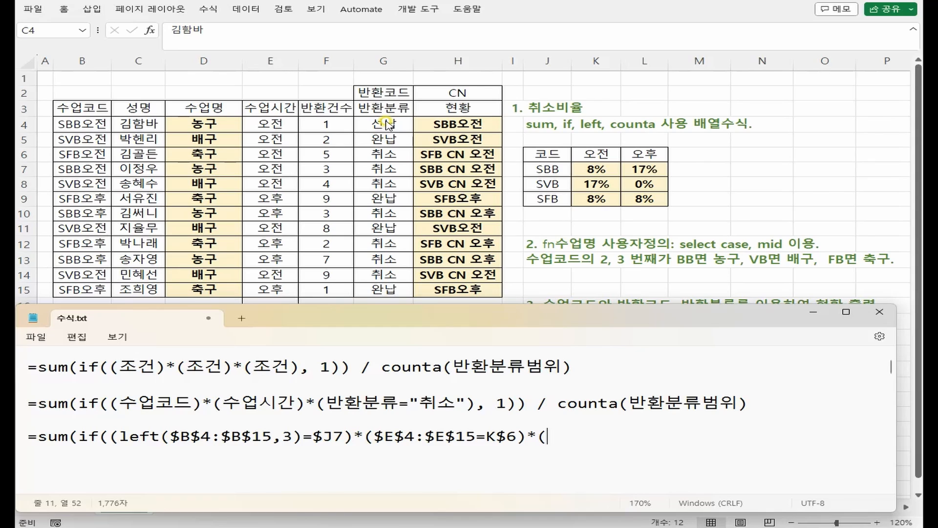
text(G4:G15)
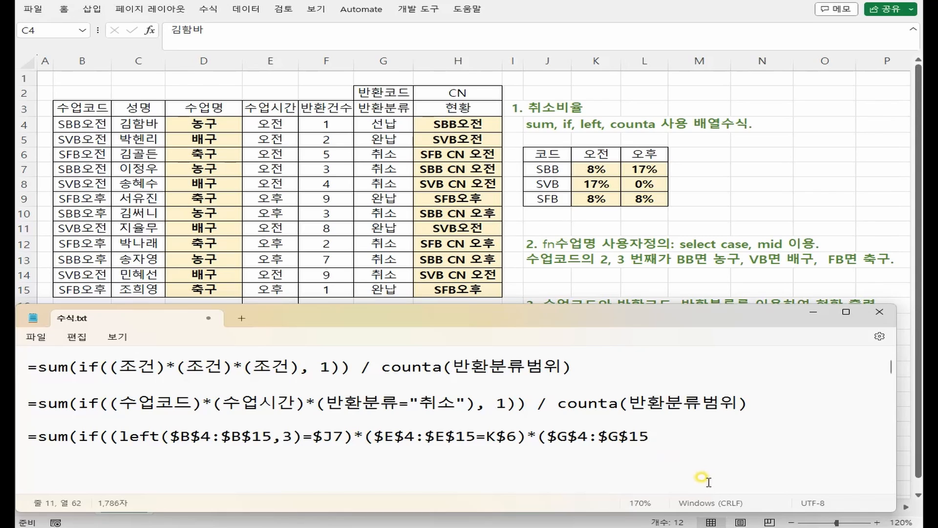
text(="취소"))
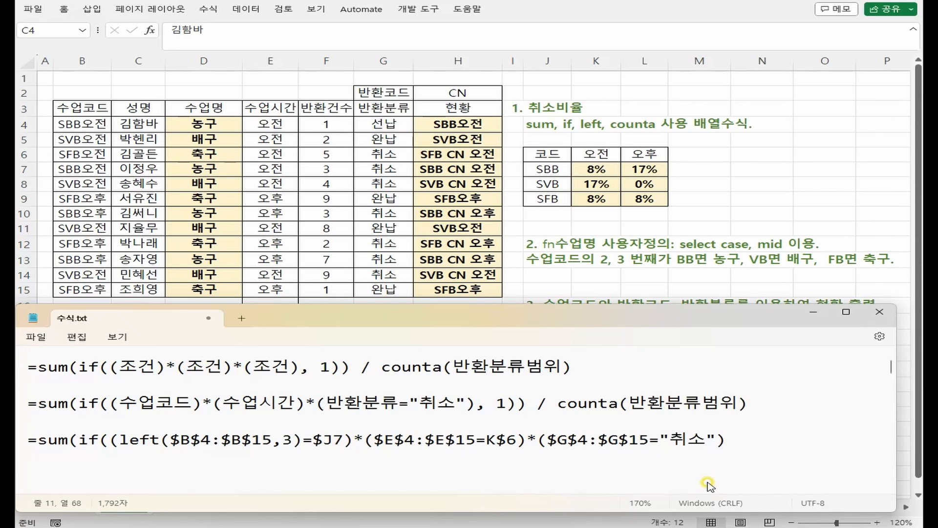
text(,1))
text())
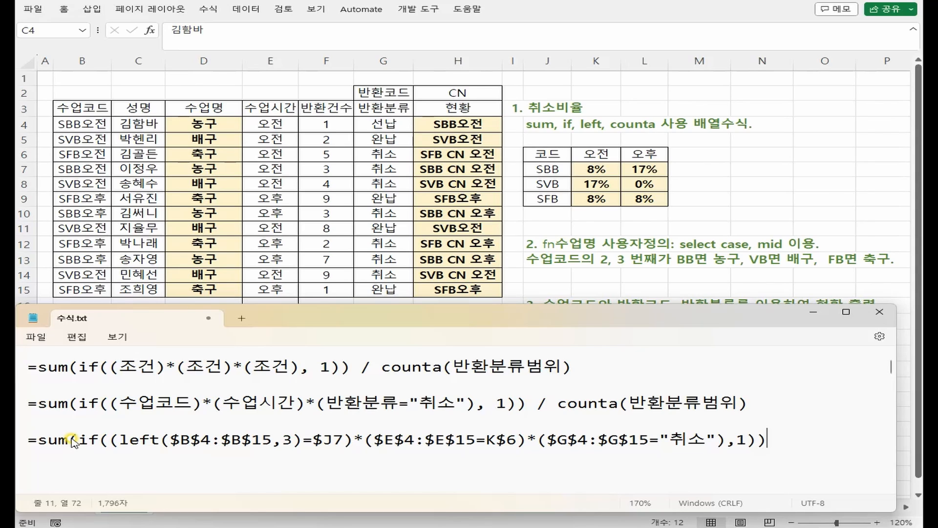
Step: Divide the notes formula by counta($G$4:$G$15), reusing the 반환분류 range from the third condition
text(/counta)
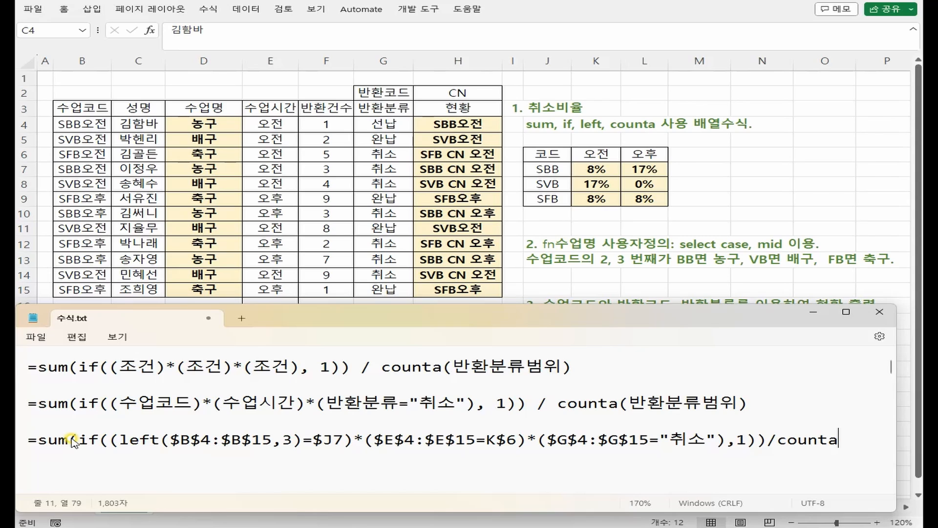
text(()
drag(547, 440, 647, 445)
key(ctrl+c)
click(852, 440)
key(ctrl+v)
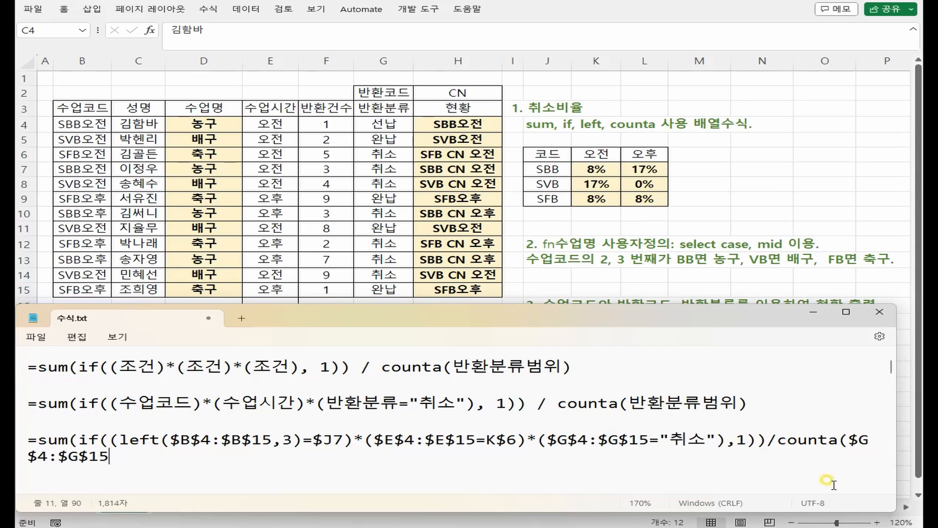
text())
Step: Clear the existing 취소비율 results from K7:L9 in the worksheet
drag(596, 169, 644, 199)
key(Delete)
click(556, 172)
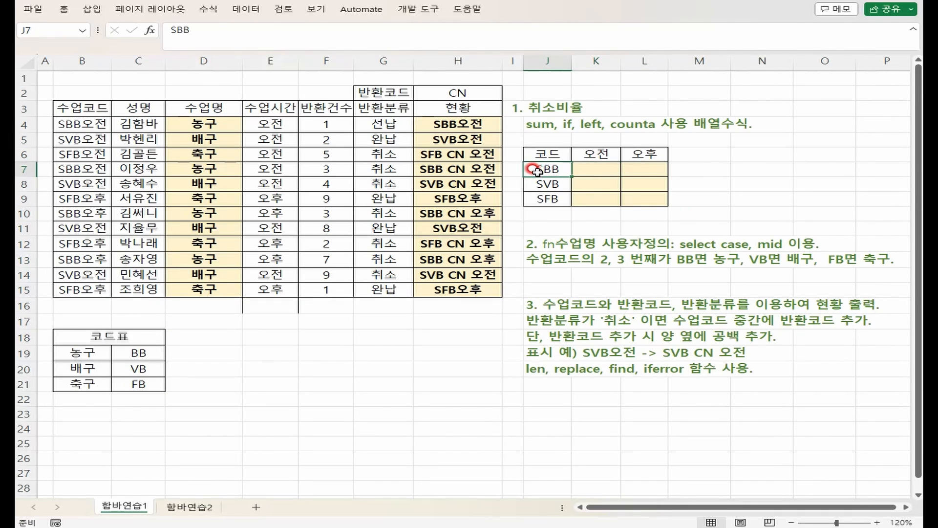
click(587, 169)
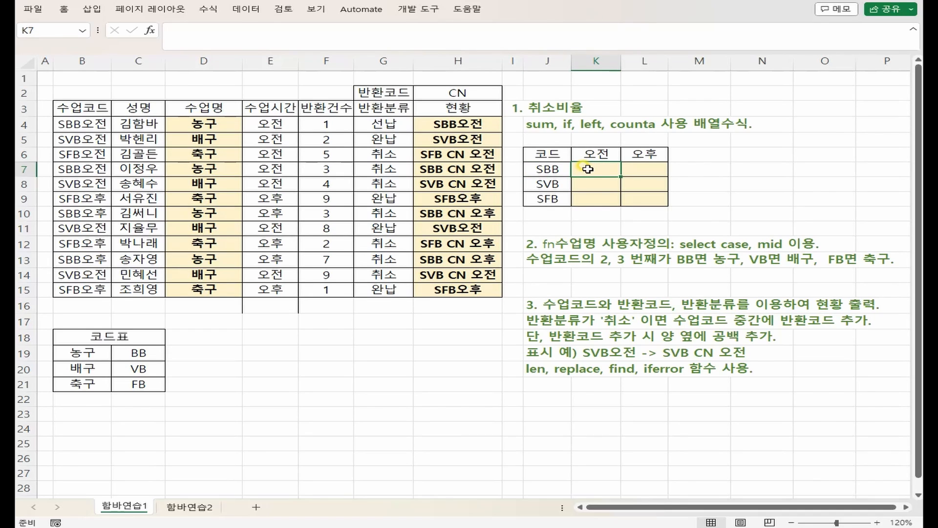
text(=ㄴㅁㅇㄻㄴㅇㄻㄴㅇㄹ)
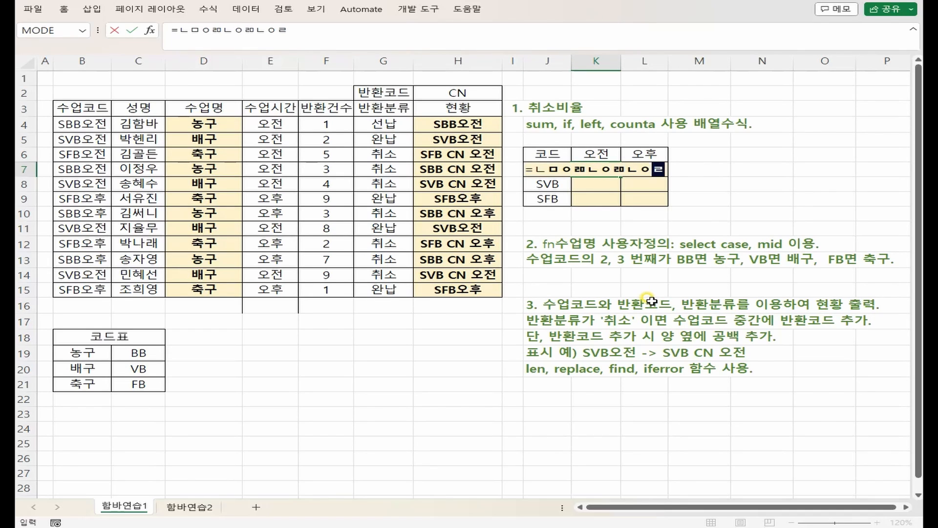
click(544, 168)
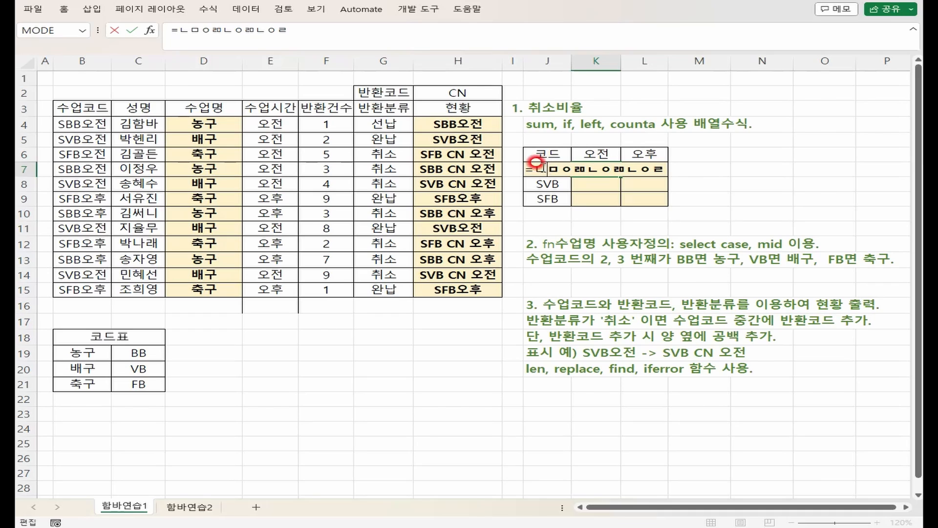
key(Escape)
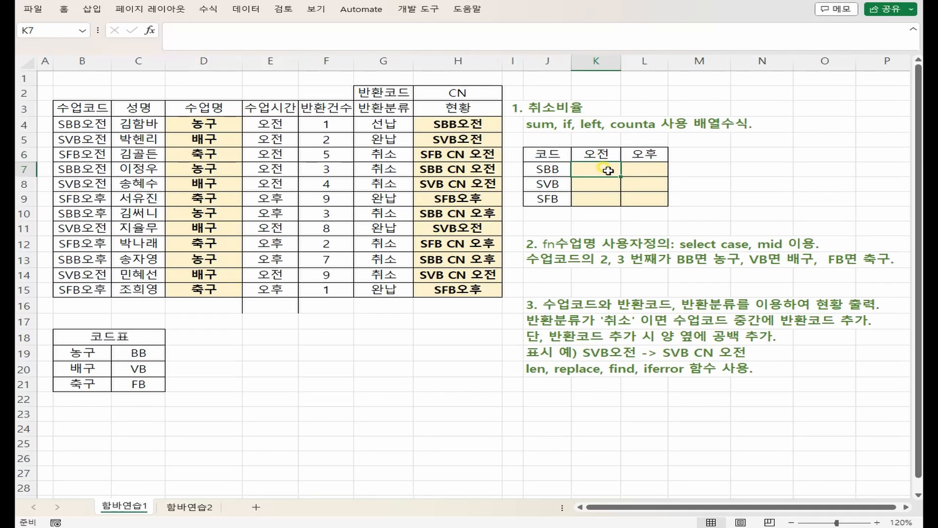
click(210, 32)
text(=)
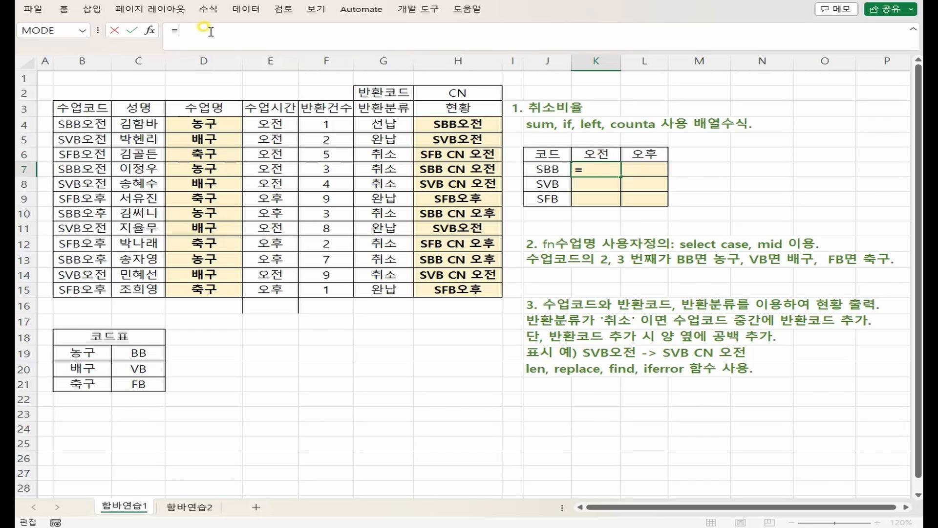
text(ㄴㅇㄹㅇㄴㄹ)
click(533, 169)
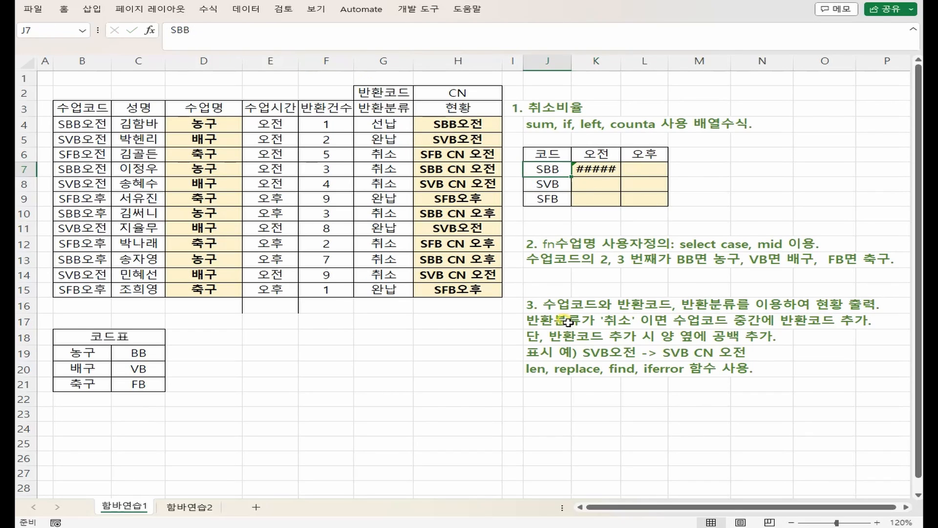
Step: Start the 취소비율 formula in cell K7 with an IF nested inside SUM: =SUM(IF(
click(596, 169)
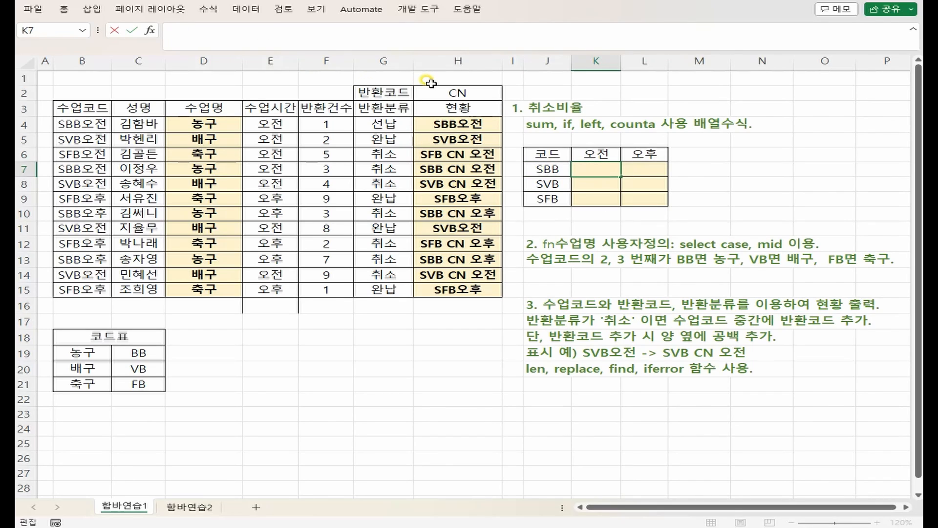
text(=sum)
key(Tab)
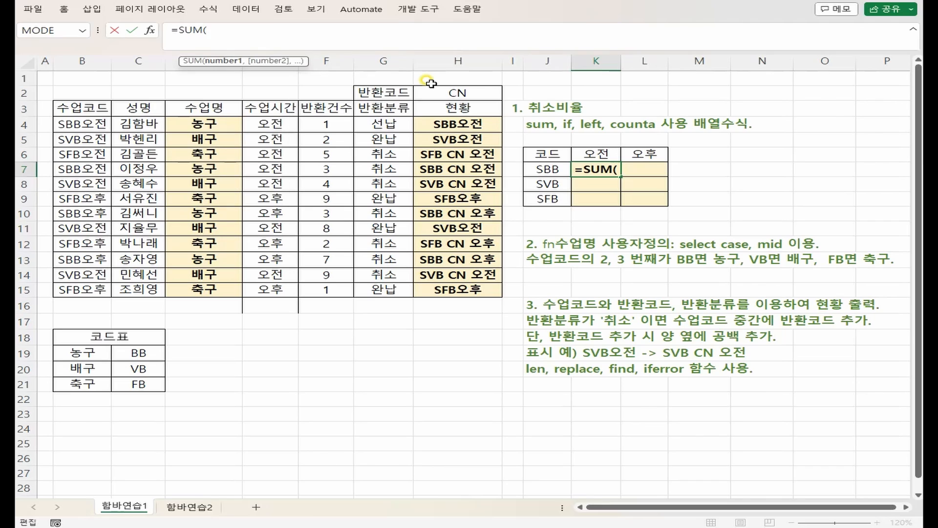
text(if)
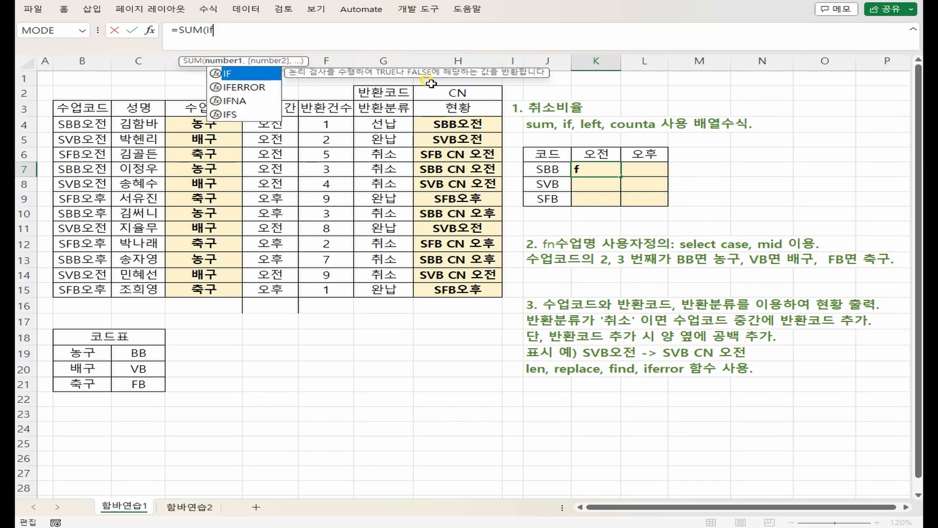
key(Tab)
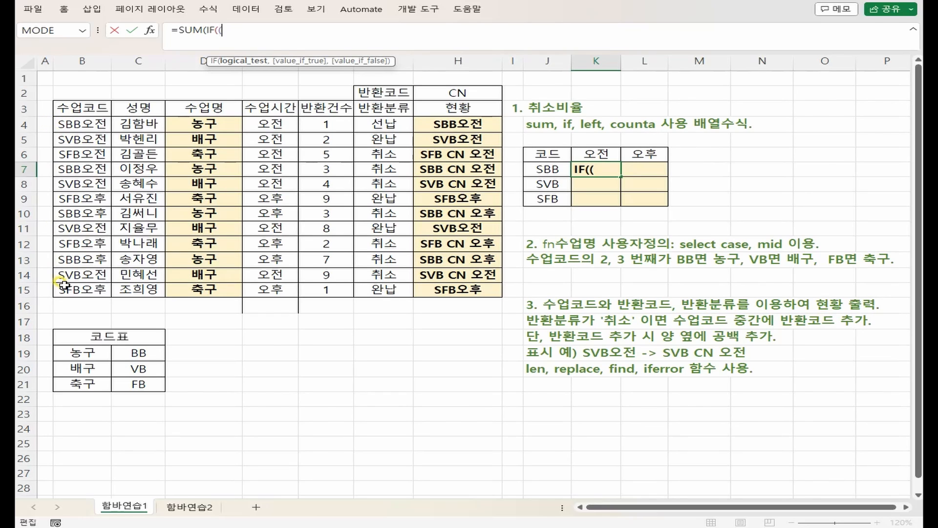
Step: Open the first condition with LEFT taking the first 3 characters of the absolute 수업코드 range: LEFT($B$4:$B$15,3)
text(le)
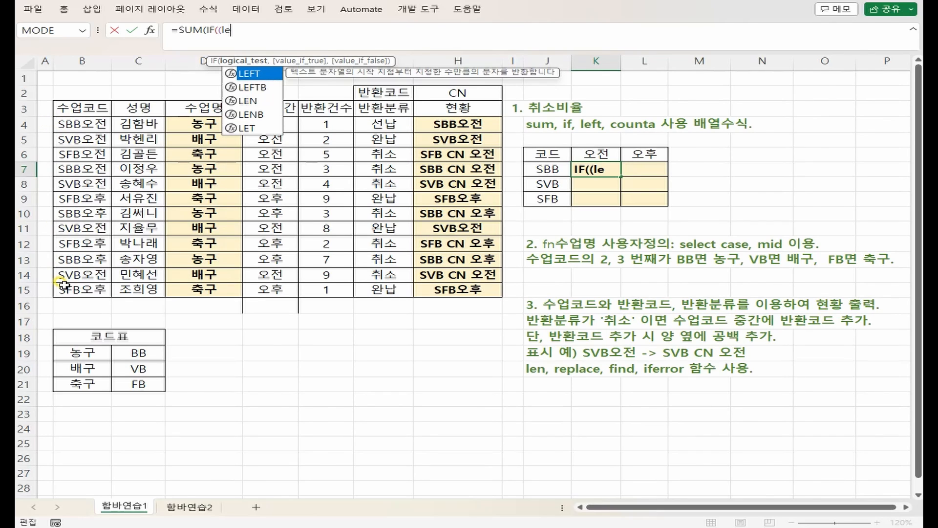
key(Tab)
drag(64, 124, 64, 289)
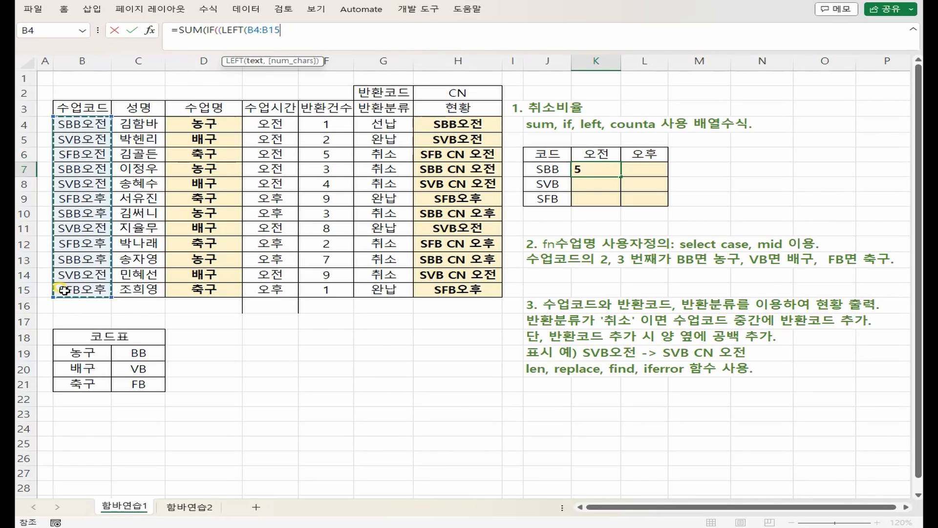
key(F4)
text(,3)
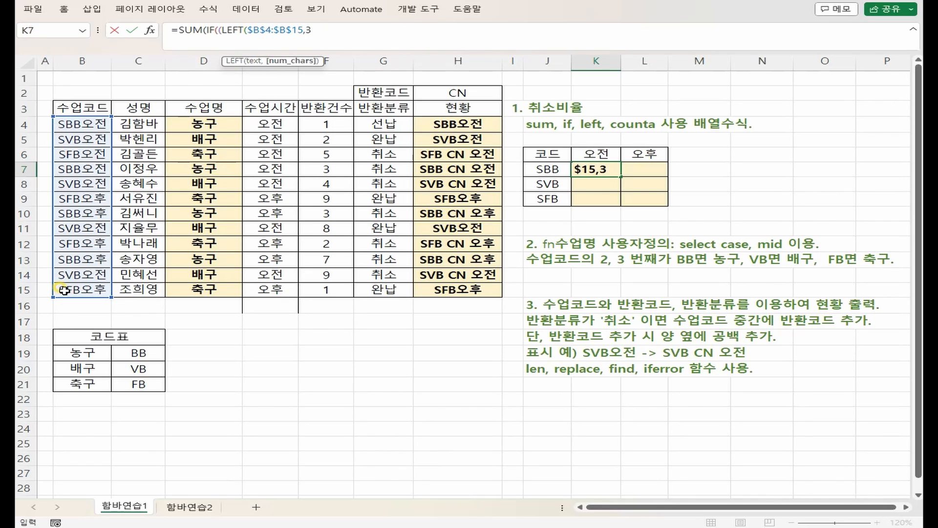
text())
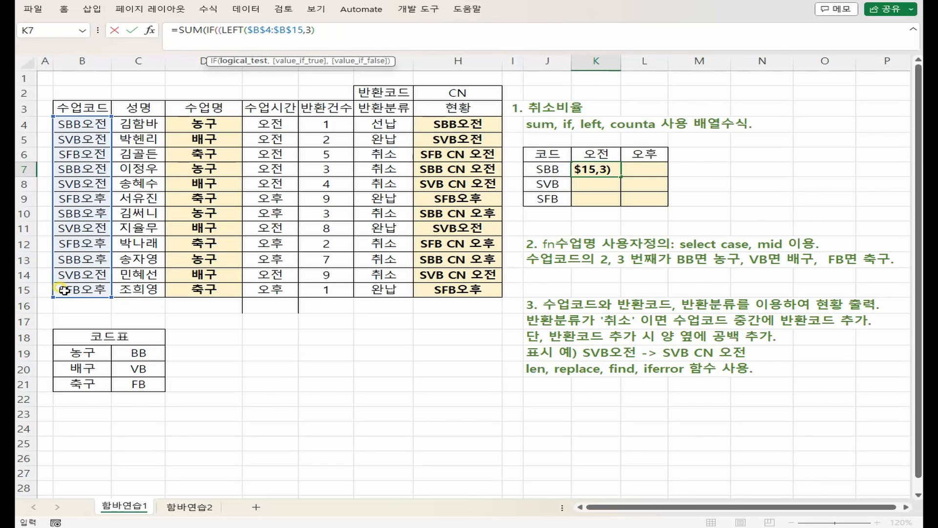
Step: Compare the LEFT result with the SBB code cell locked by column as $J7, and close the first condition
text(=)
click(539, 169)
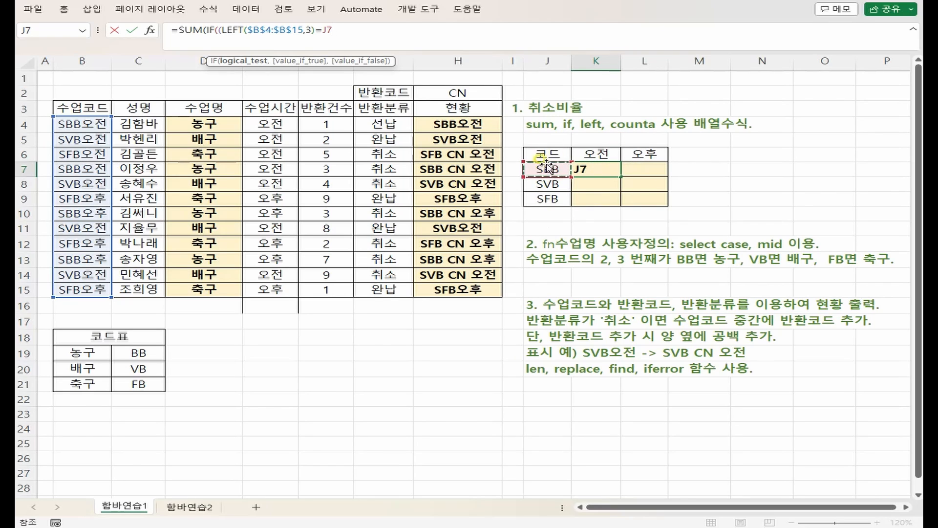
key(F4)
key(F4)
key(F4)
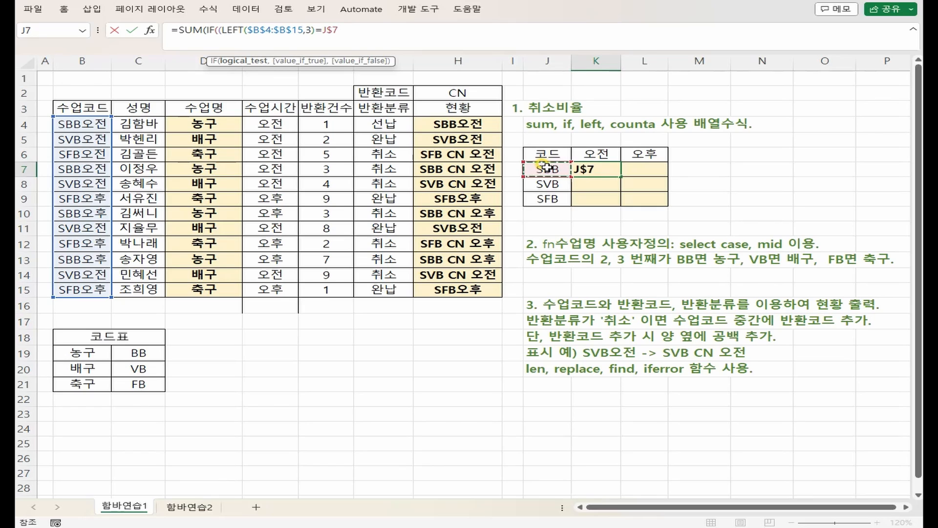
key(F4)
key(F4)
key(F4)
key(F4)
text())
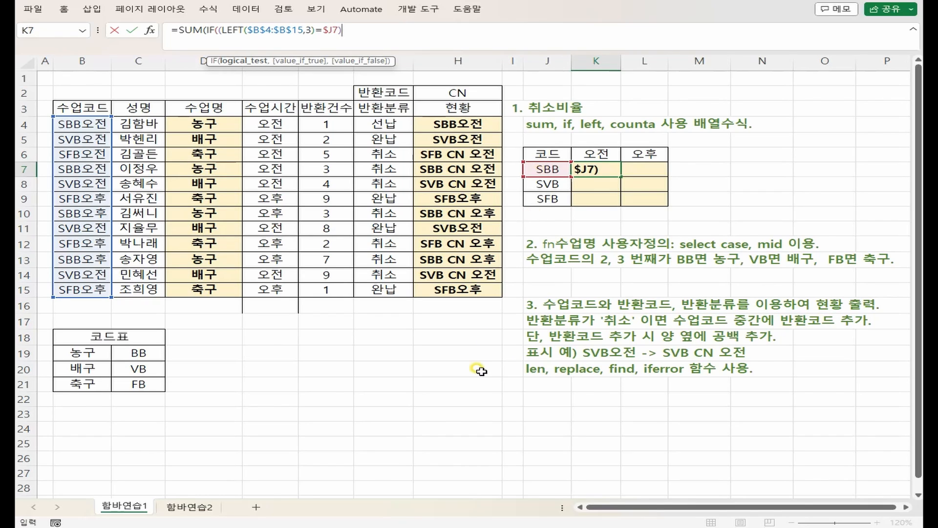
Step: Multiply by the 수업시간 condition with an absolute range and a row-locked header cell: *($E$4:$E$15=K$6)
text(*()
drag(271, 124, 271, 291)
key(F4)
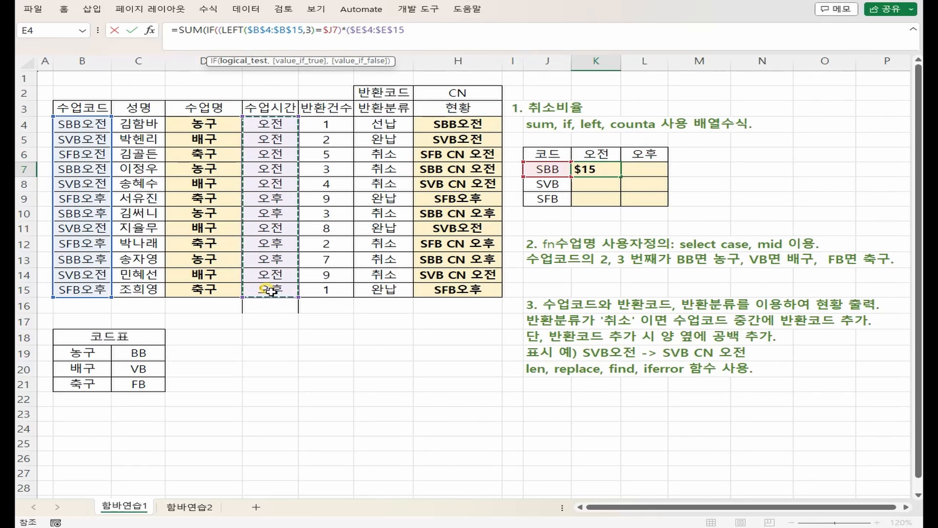
text(=)
click(589, 151)
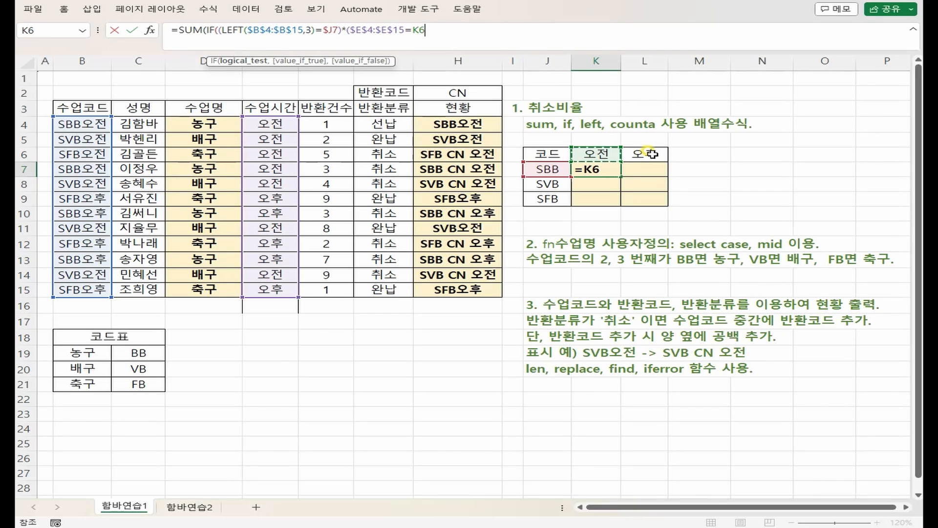
key(F4)
key(F4)
key(F4)
key(F4)
key(F4)
key(F4)
text())
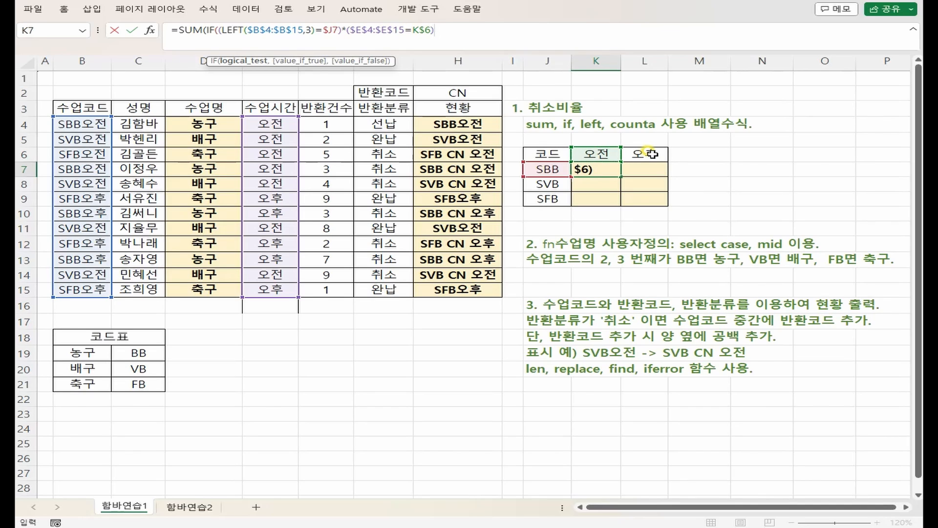
Step: Multiply by the condition ($G$4:$G$15="취소"), return 1 when all are met, and close the IF and SUM functions
text(*()
drag(384, 125, 383, 286)
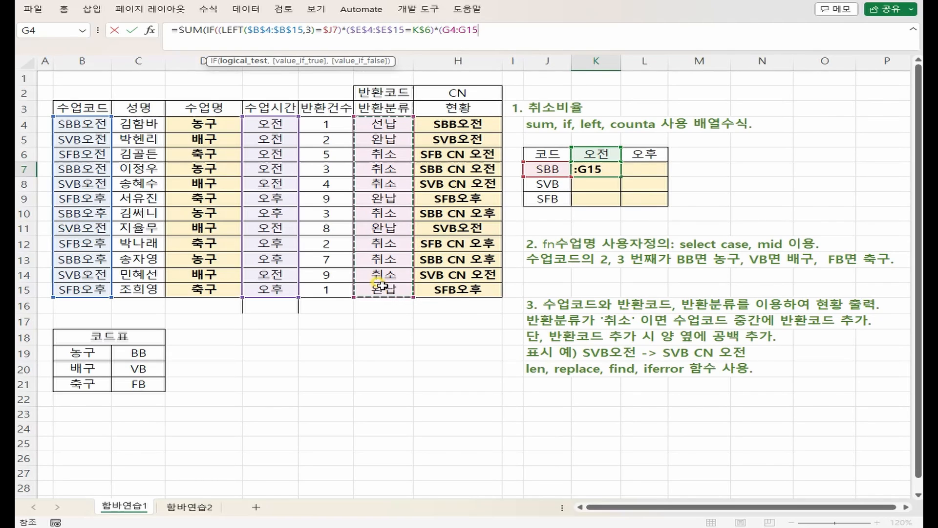
key(F4)
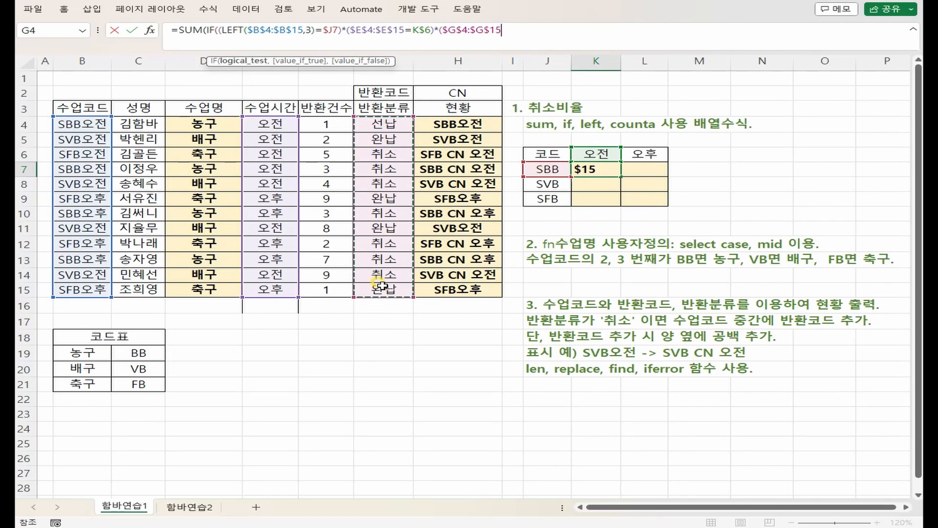
text(="취소")
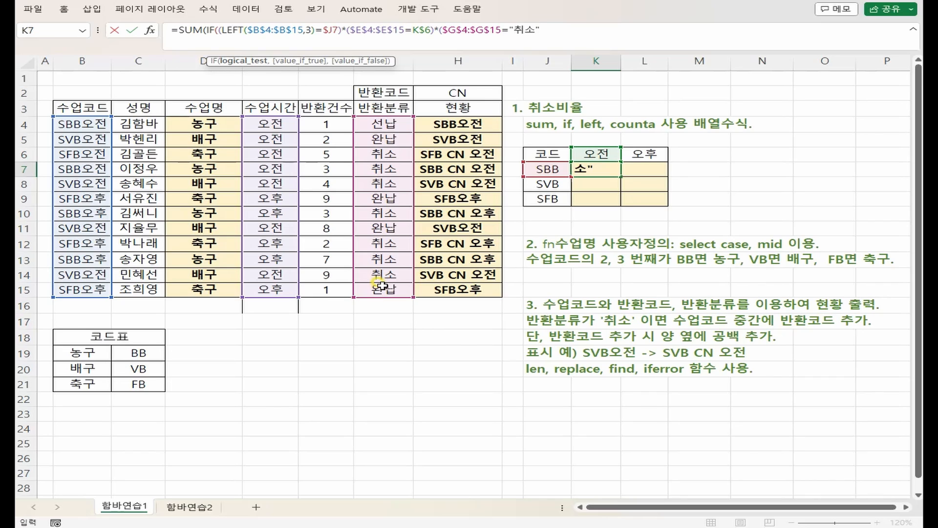
text(),1)
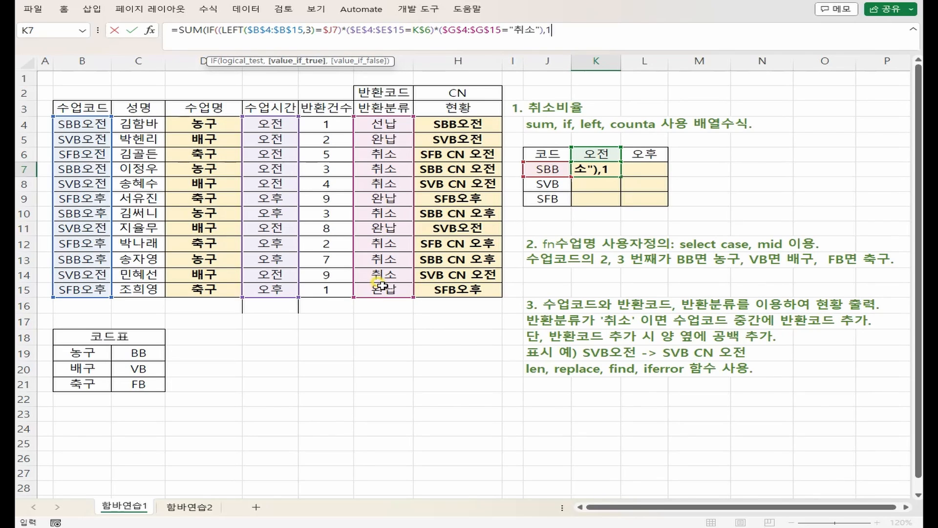
text())
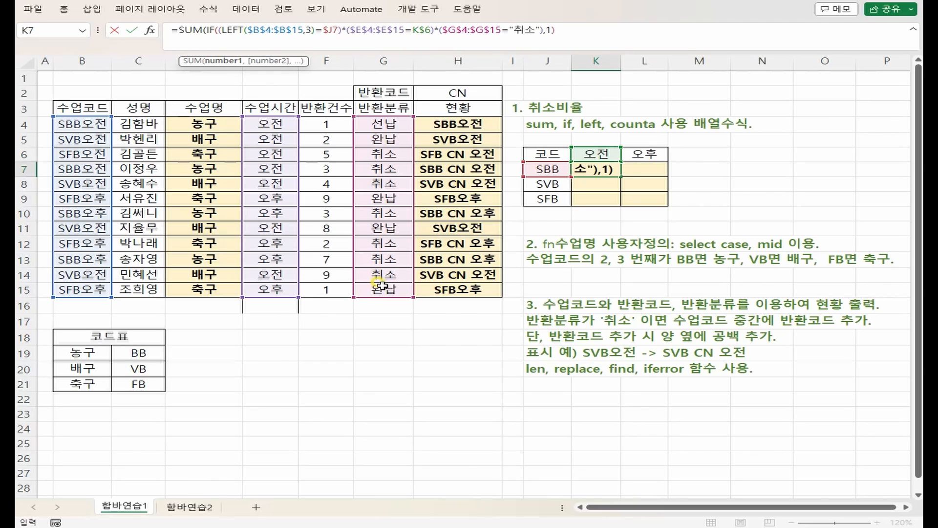
text())
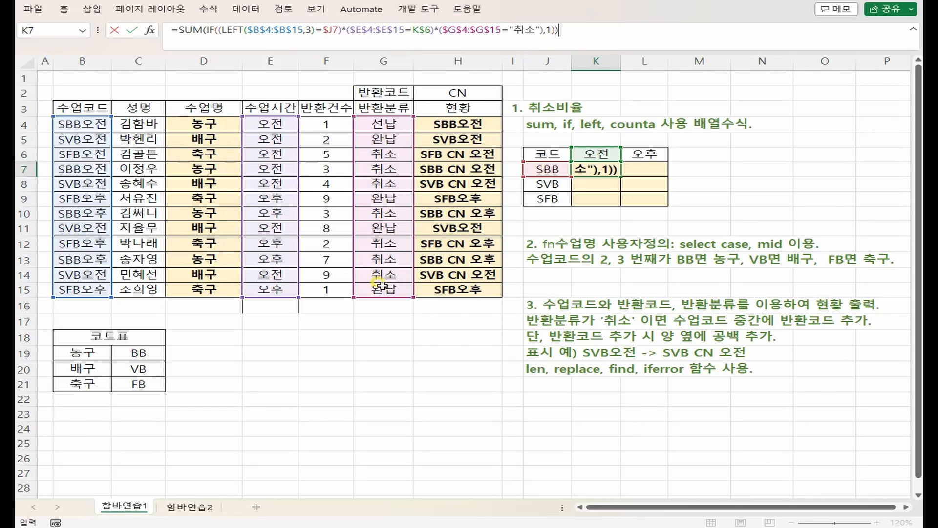
Step: Divide the sum in K7 by COUNTA of the absolute 반환분류 range: /COUNTA($G$4:$G$15)
text(/cou)
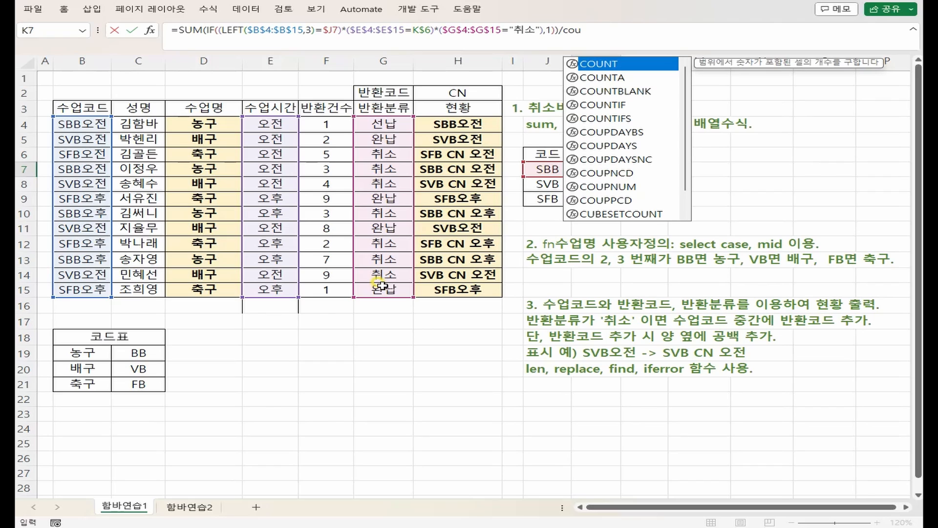
key(Down)
key(Tab)
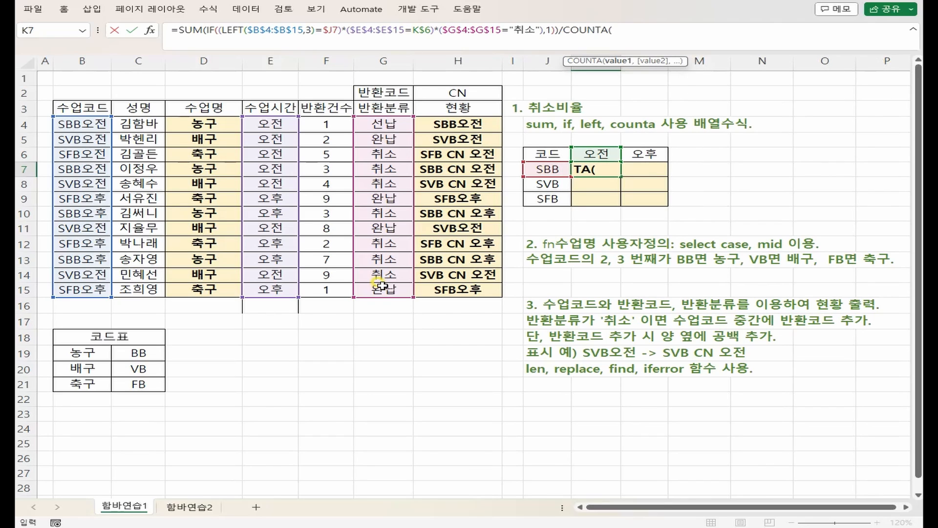
drag(383, 123, 389, 289)
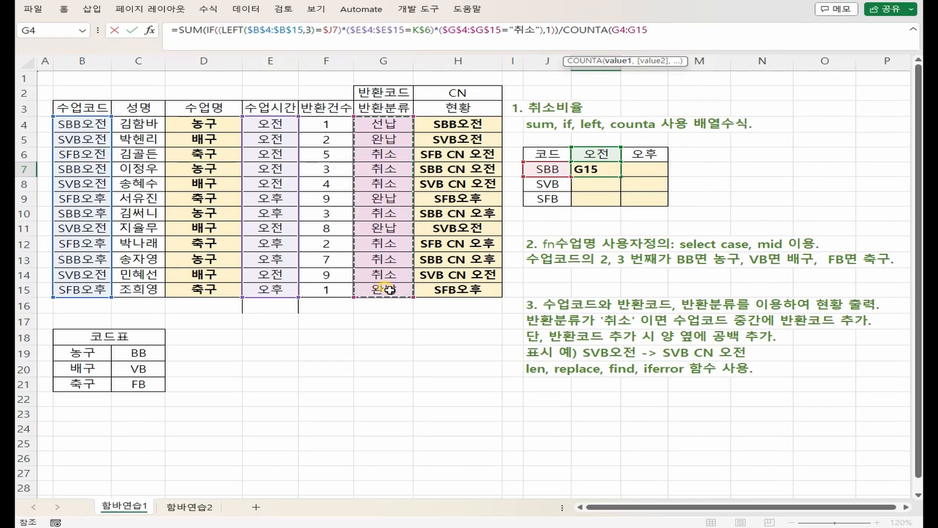
key(F4)
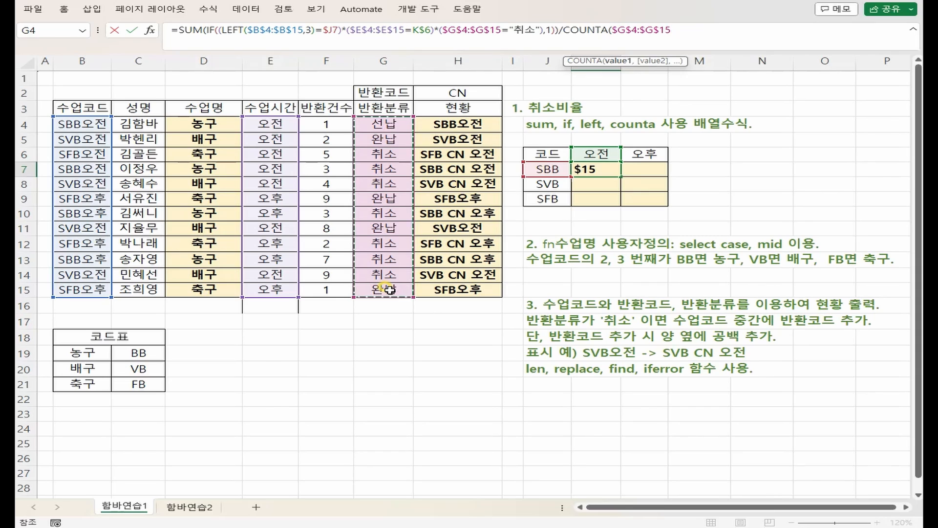
text())
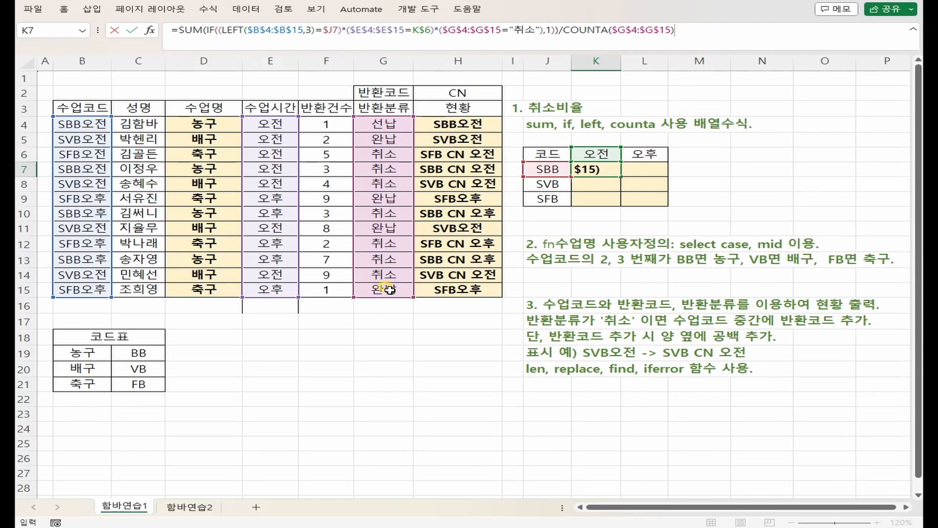
Step: Enter K7 as an array formula and fill it through L9
key(ctrl+shift+Return)
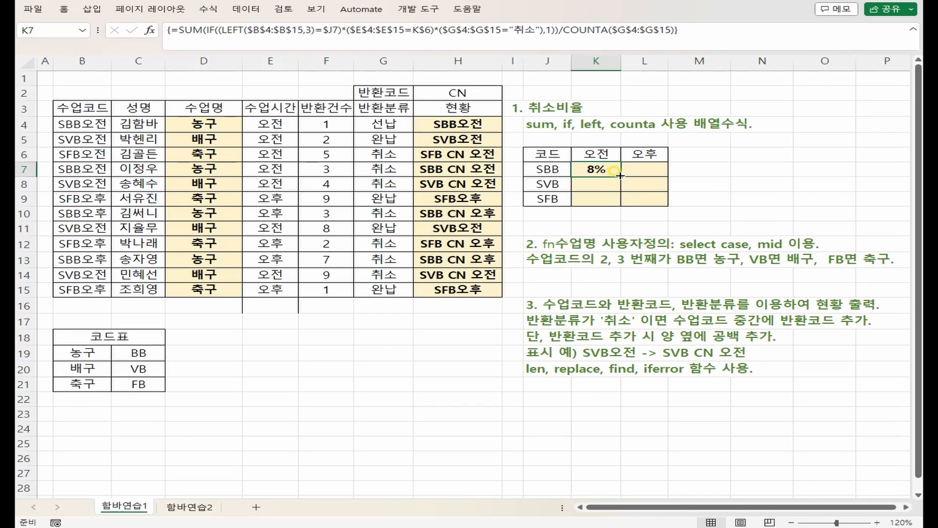
drag(620, 176, 655, 202)
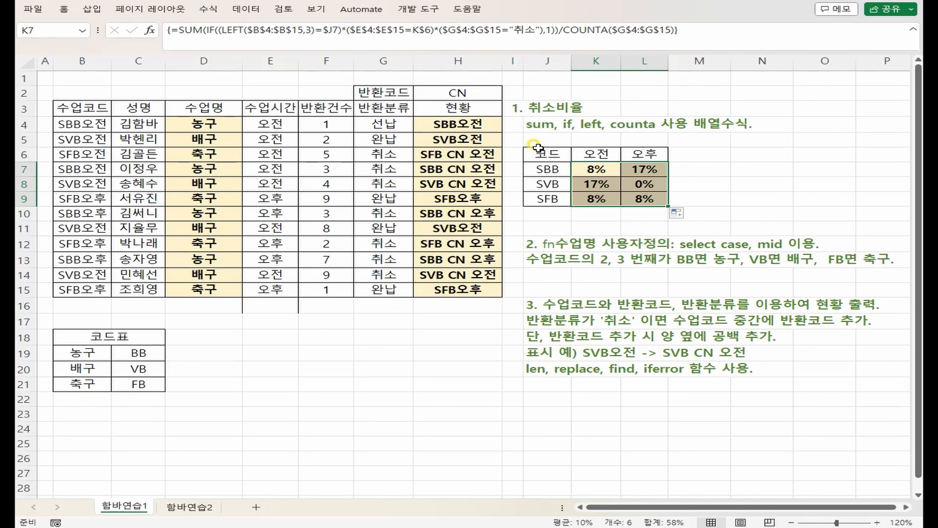
Step: Review the "취소" criterion in K7's formula and compare the order of the LEFT and $J7 operands in the two formulas in 수식.txt
click(519, 30)
double_click(524, 30)
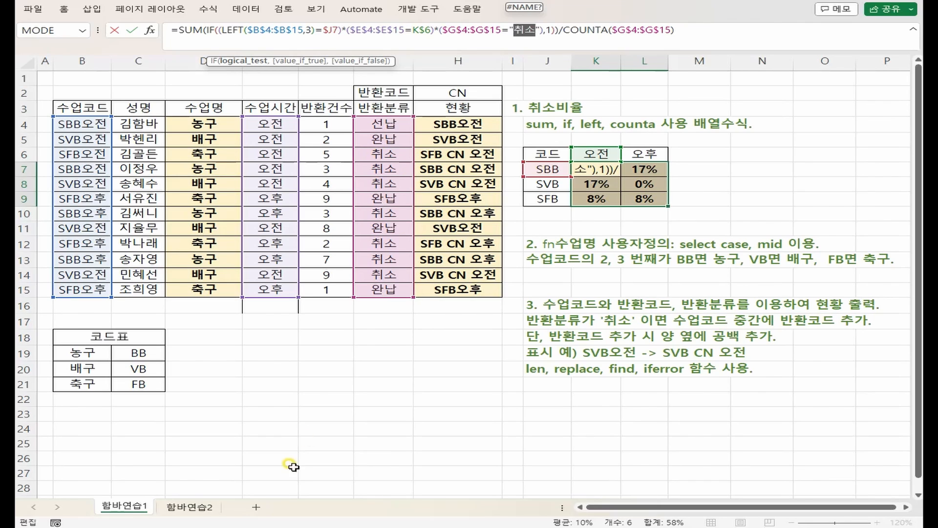
key(ctrl+shift+Return)
key(alt+Tab)
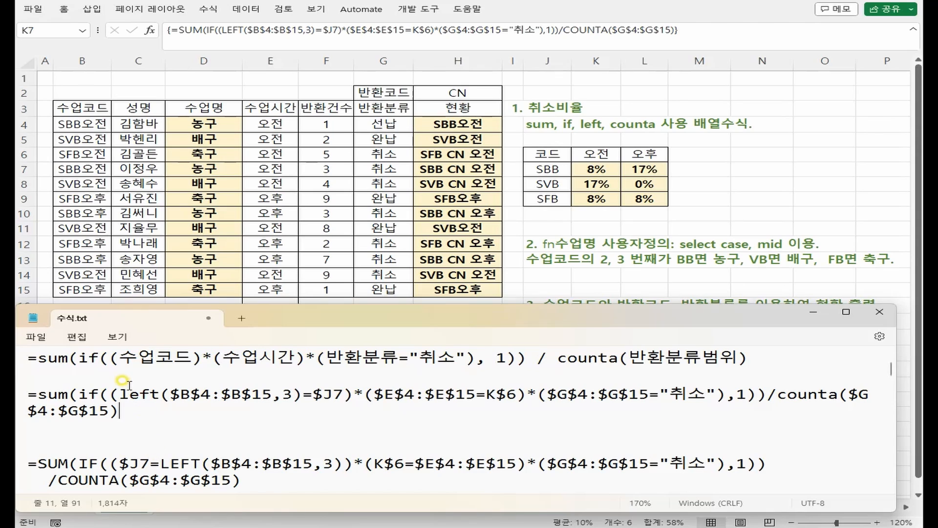
drag(120, 394, 262, 393)
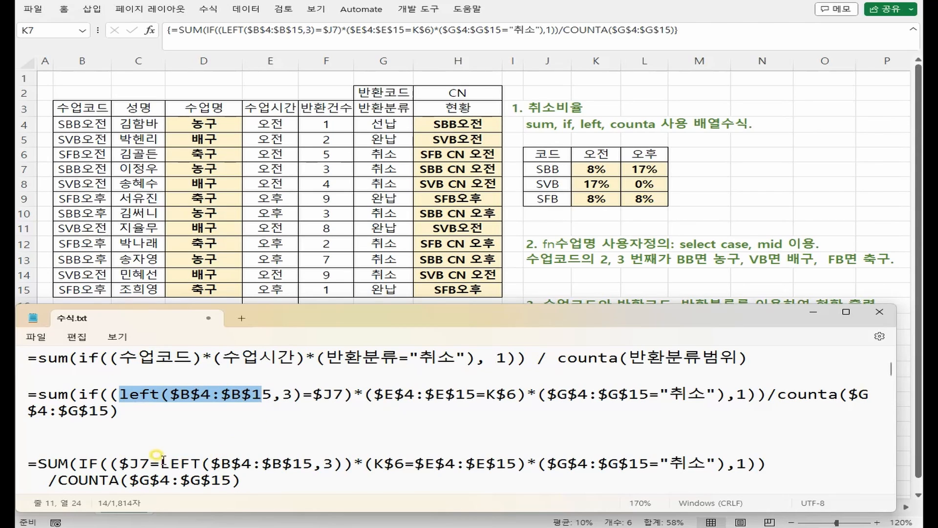
drag(161, 463, 312, 463)
double_click(132, 459)
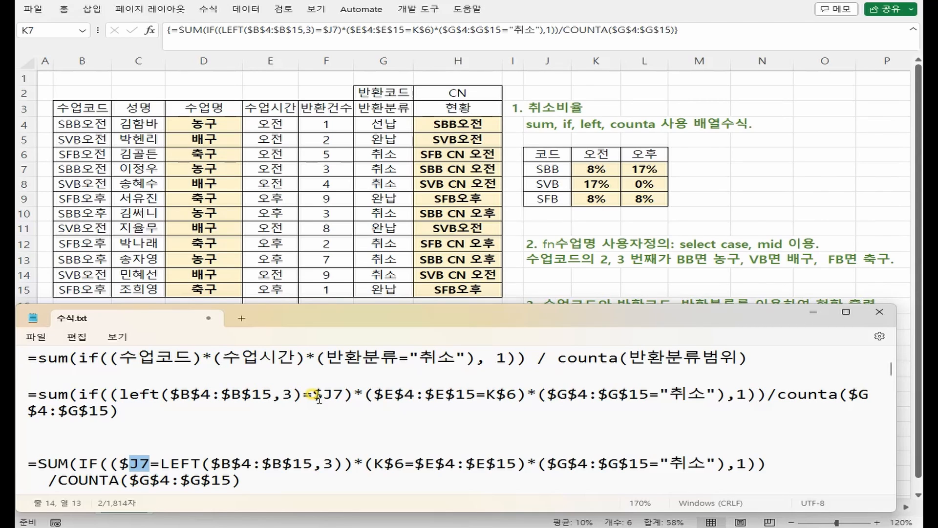
click(315, 428)
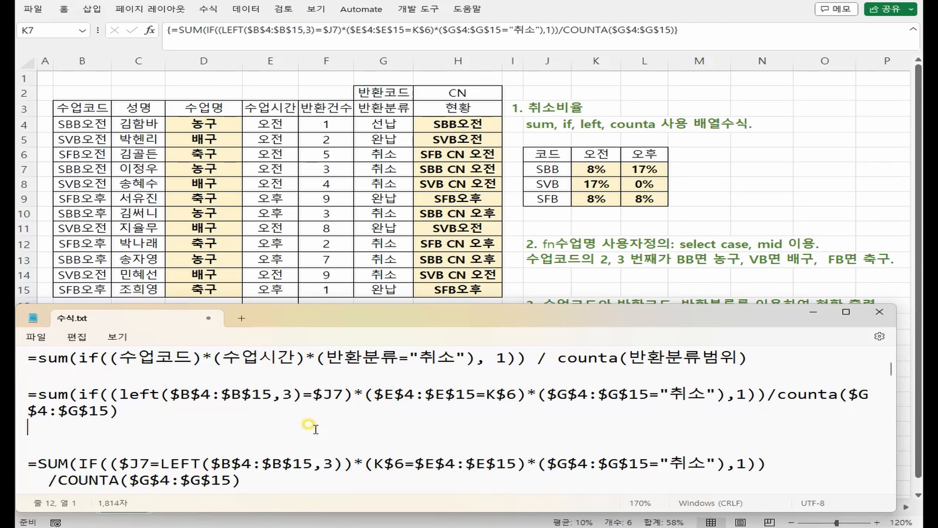
key(alt+Tab)
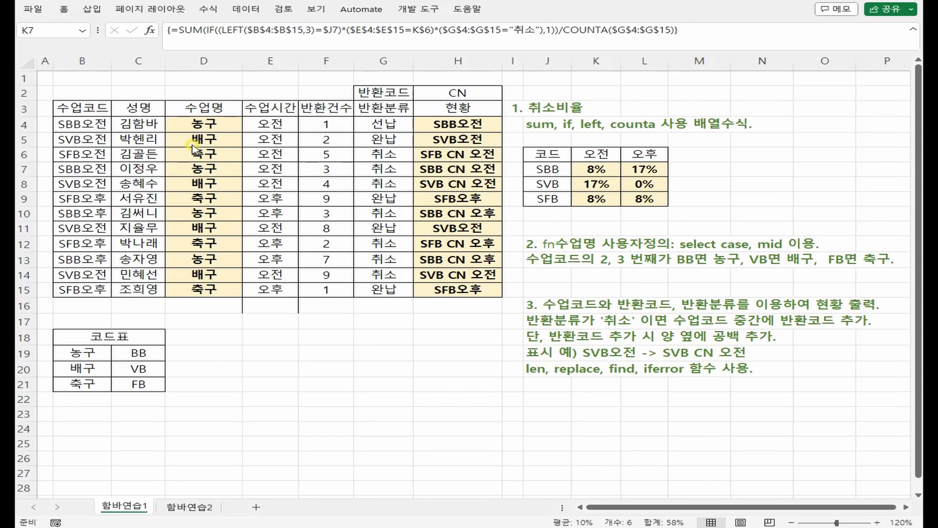
Step: Switch to the Visual Basic editor and insert a new module into the workbook's project
click(418, 9)
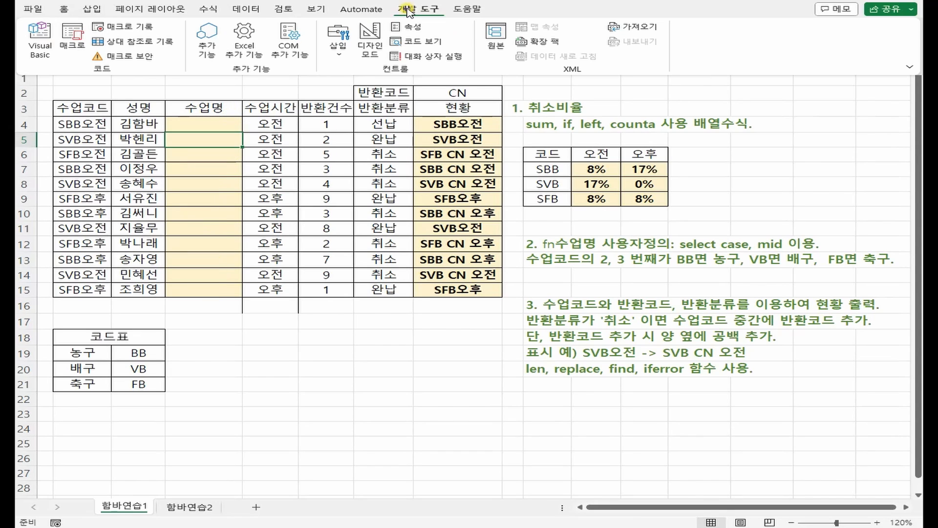
click(44, 39)
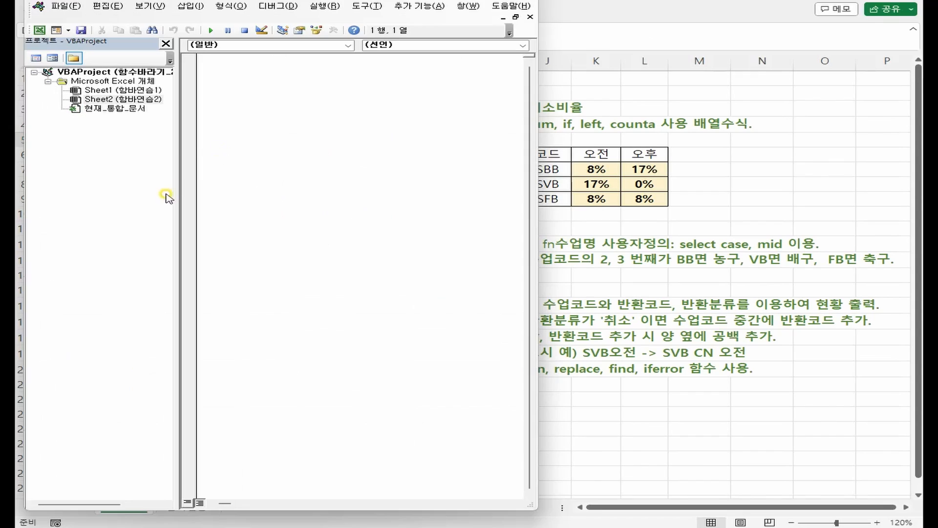
right_click(122, 185)
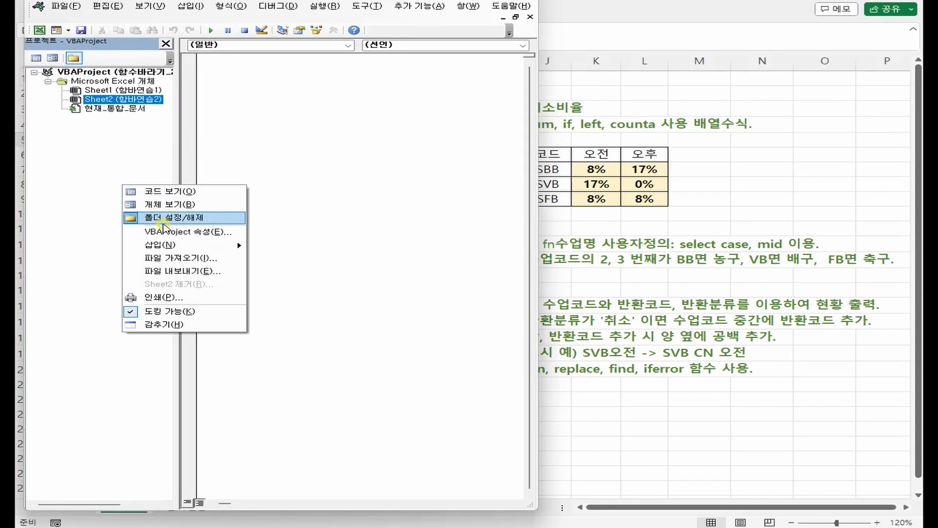
mouse_move(171, 246)
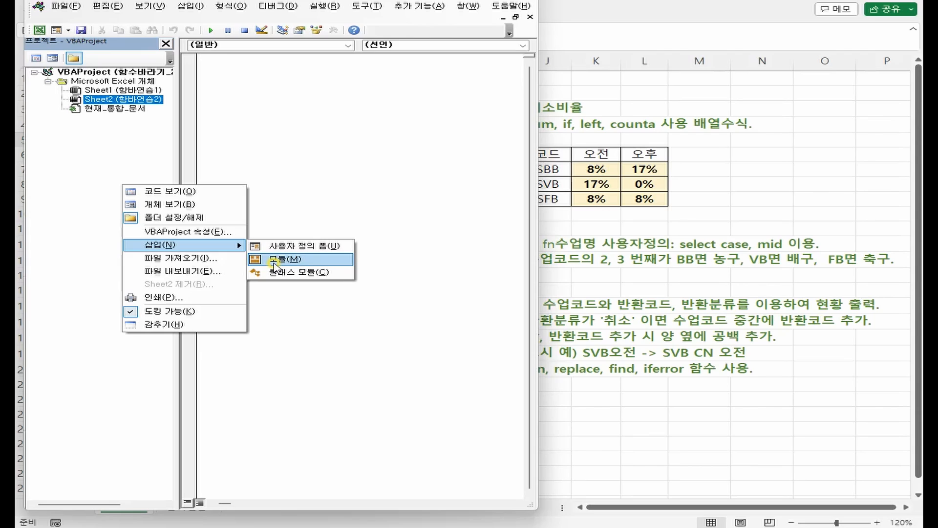
click(273, 262)
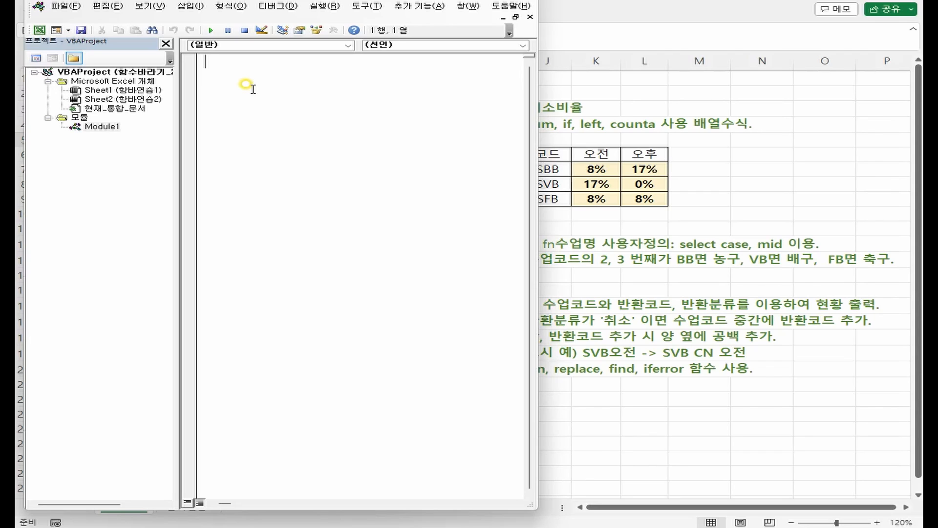
Step: Declare the public function fn수업명 with the argument 수업코드 and leave blank lines for its body
text(public function)
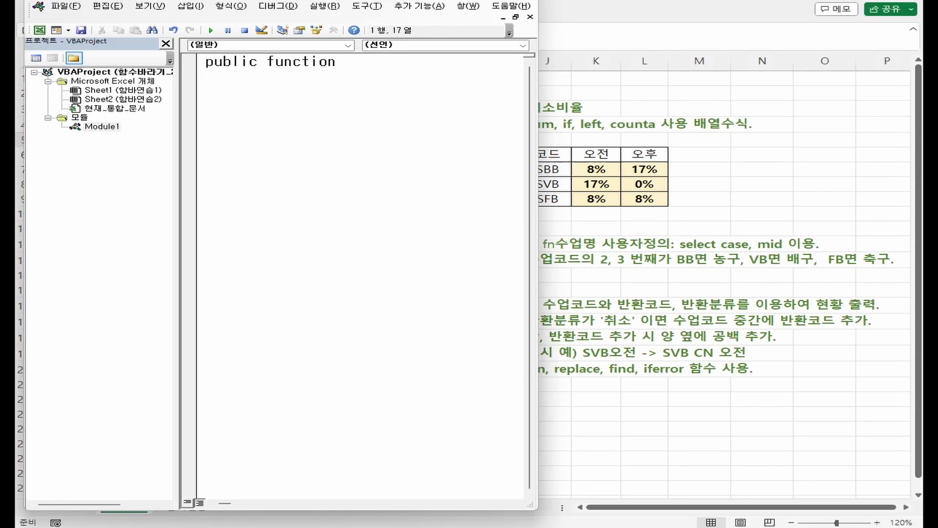
text( fn수업명()
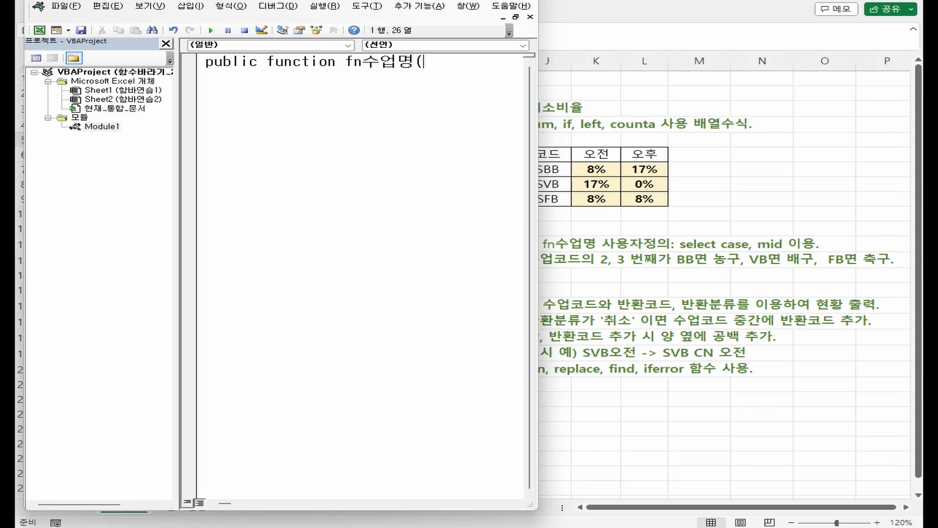
text(수업코드))
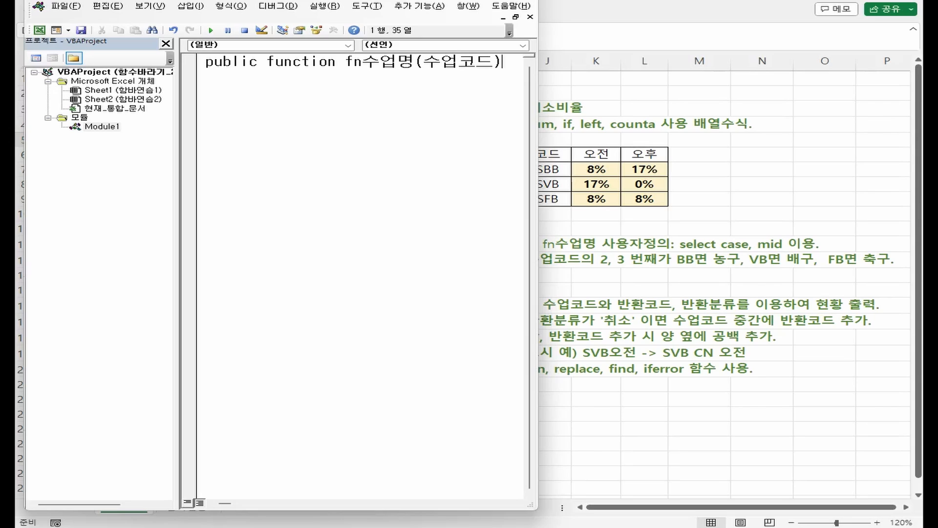
key(Return)
key(Return)
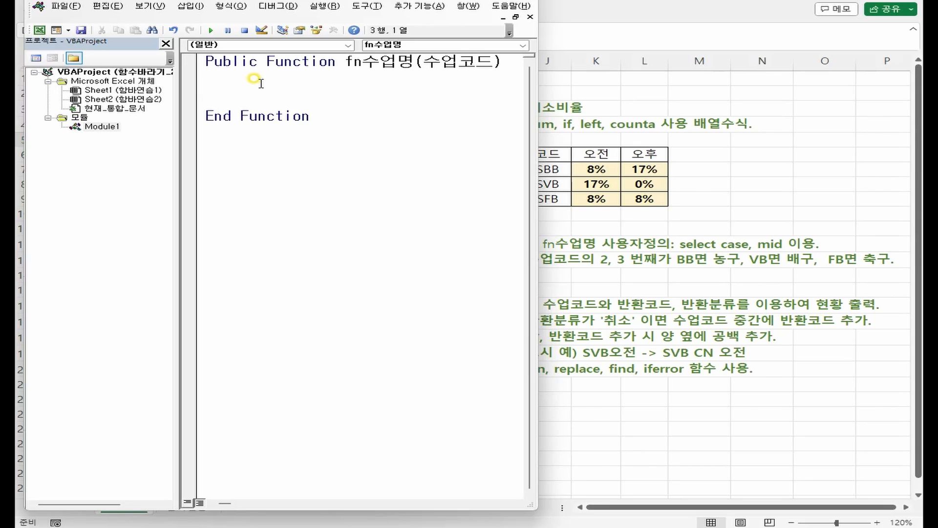
Step: Start a Select Case block on 수업코드 in the function body and add an indented Case "BB" line
text(select case )
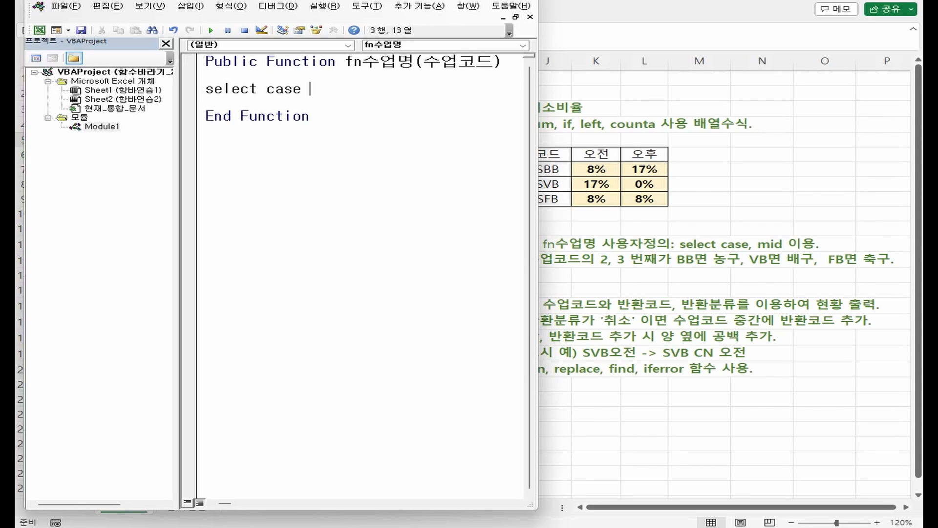
text(수업코드)
key(Return)
text(ㄴㅁㅇㄹ)
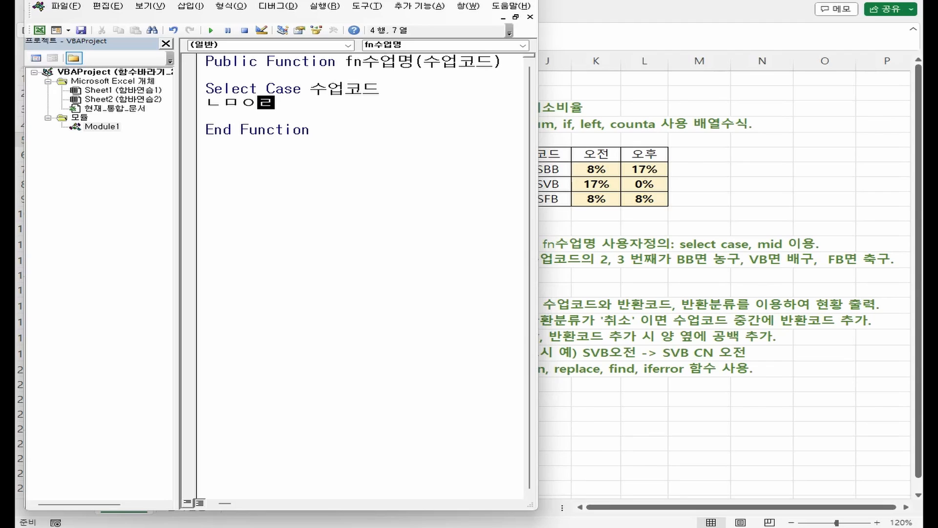
key(shift+Home)
key(BackSpace)
key(Tab)
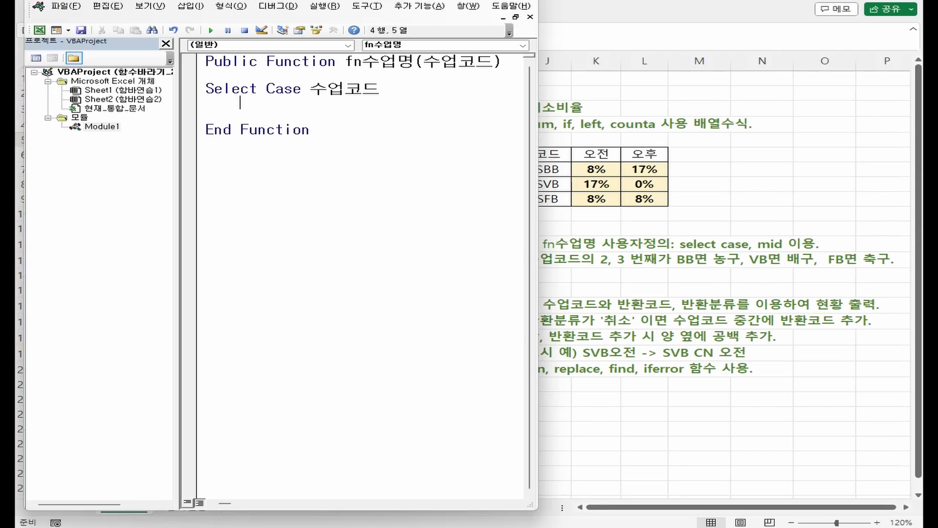
text(case)
text("BB")
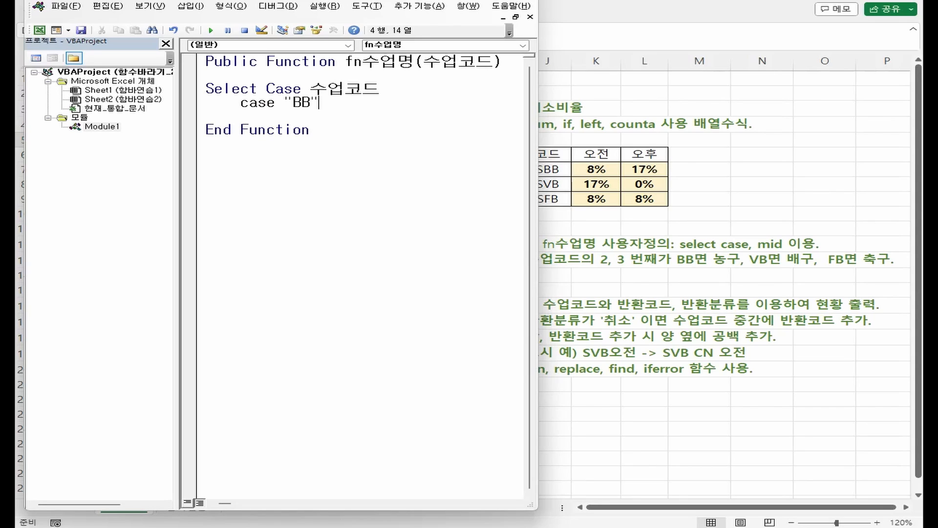
Step: Check the second and third characters of the 수업코드 in B4, and wrap the Select Case expression as mid(수업코드,2,2)
click(310, 89)
key(alt+F11)
click(65, 119)
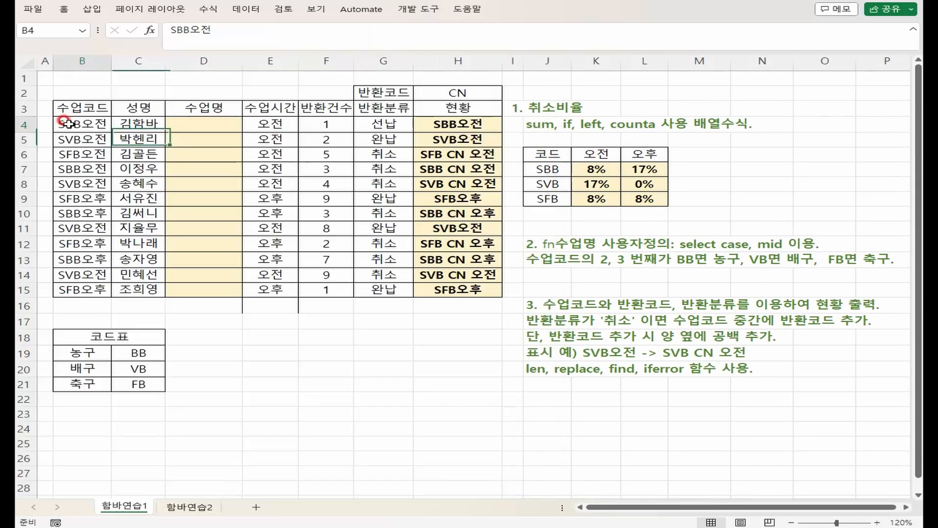
drag(65, 119, 68, 117)
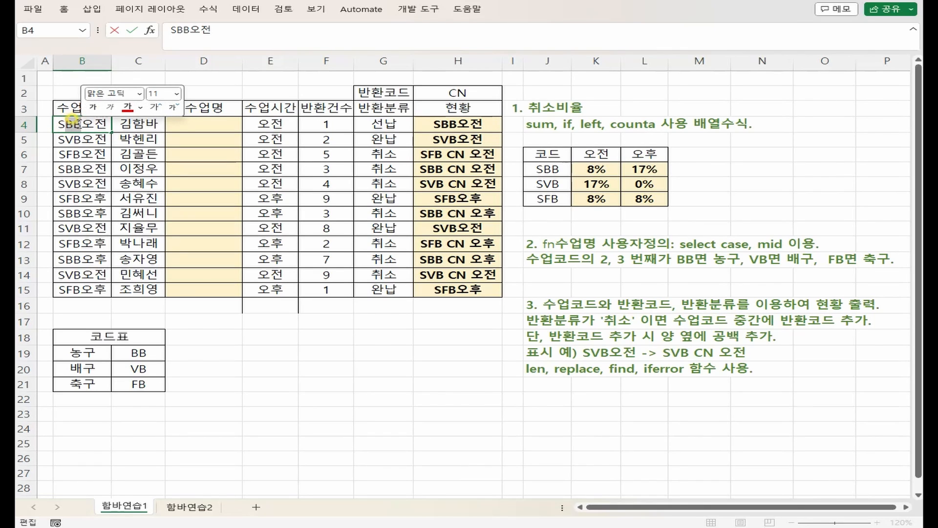
key(Escape)
key(alt+F11)
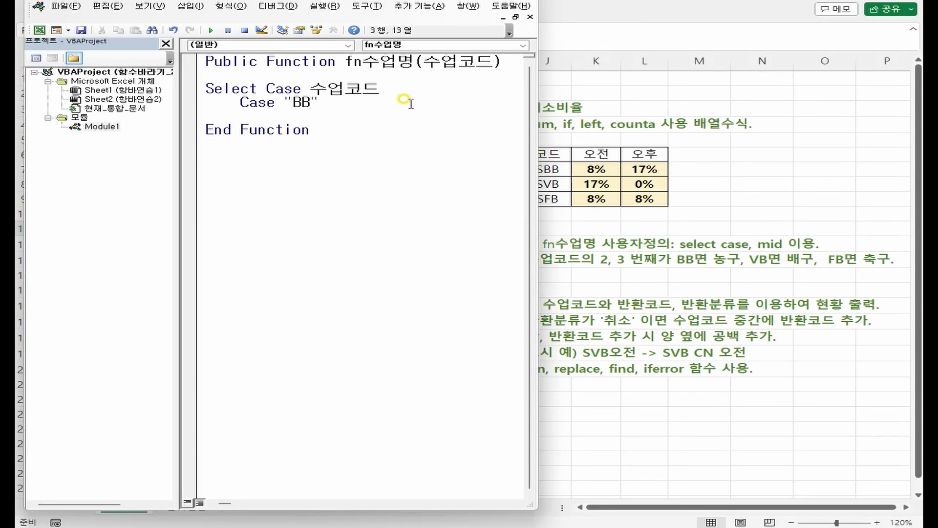
text(mid()
key(End)
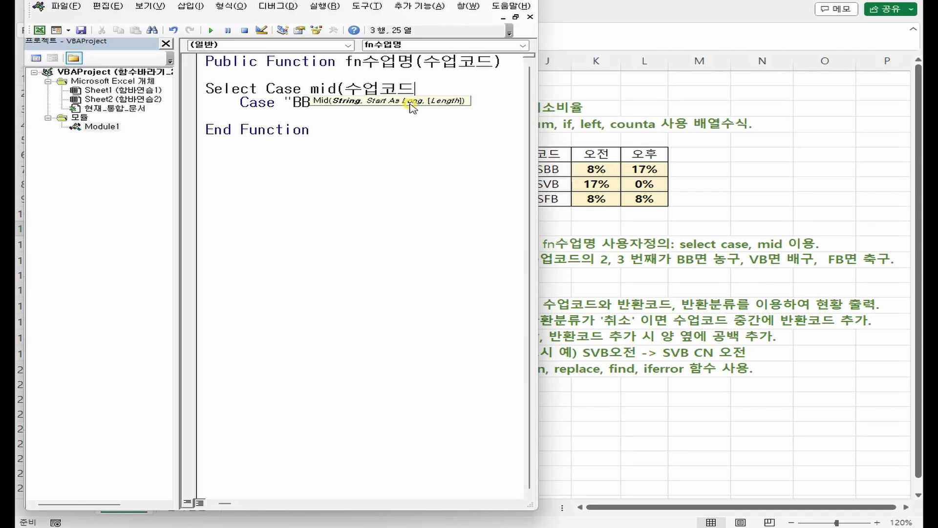
text(,2,)
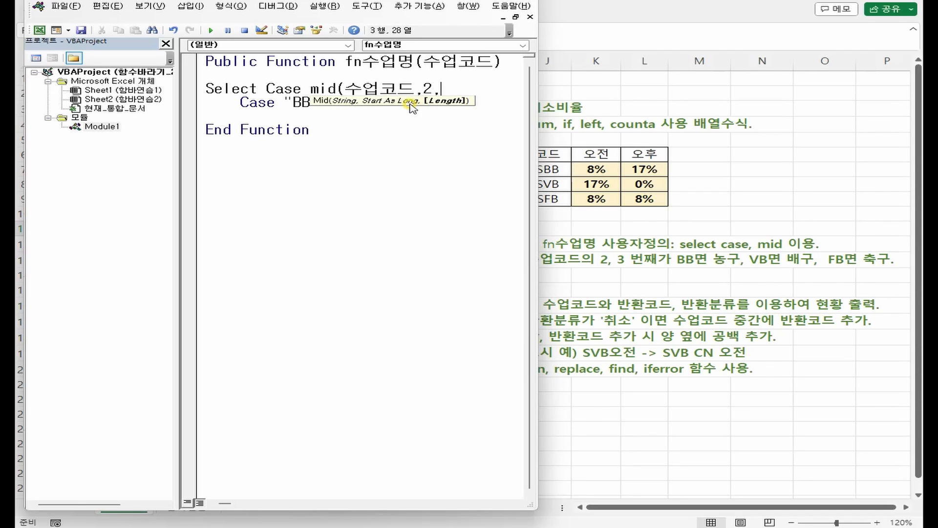
text(2))
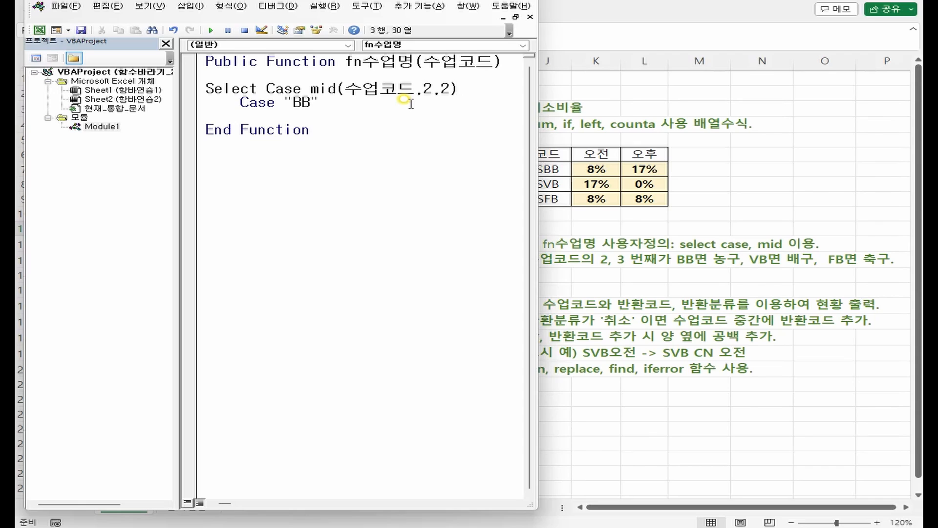
Step: Examine the second and third characters of the 수업코드 in B4 on the worksheet
key(alt+F11)
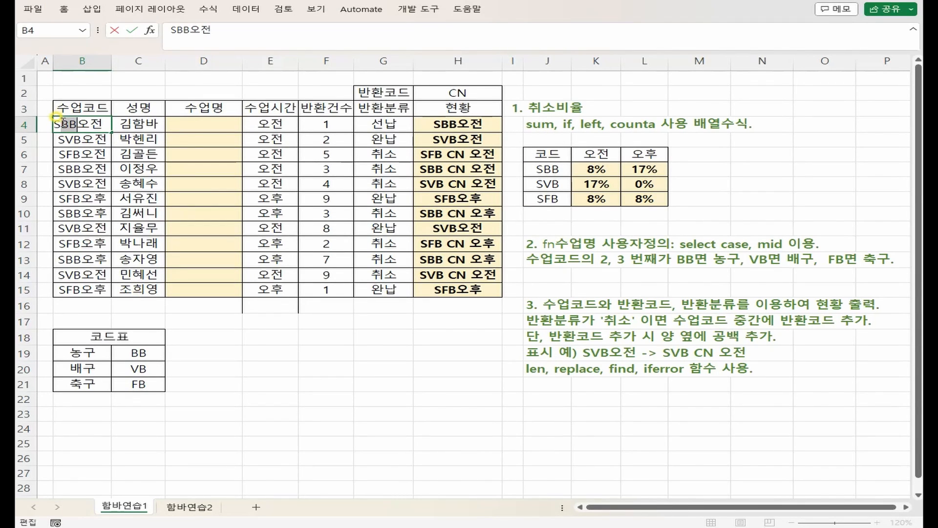
drag(64, 117, 77, 117)
drag(61, 117, 69, 118)
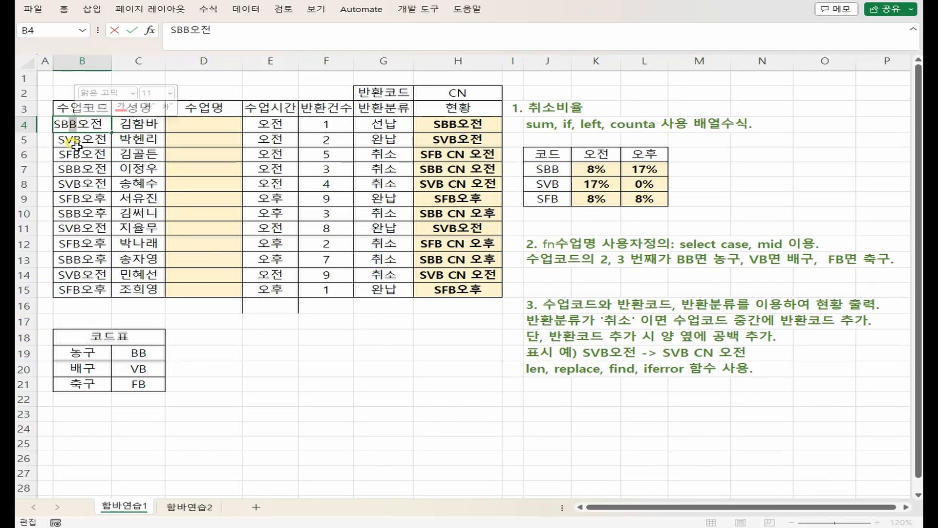
drag(63, 119, 89, 118)
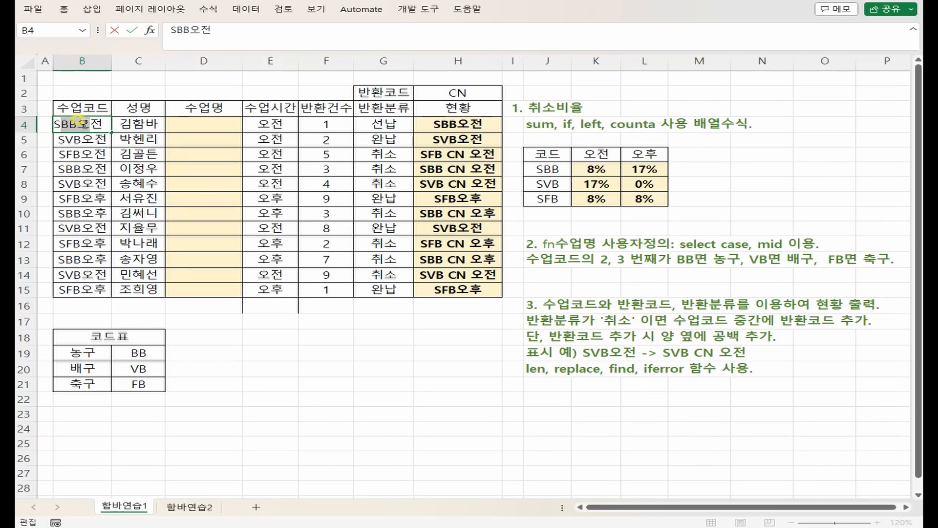
drag(80, 120, 59, 120)
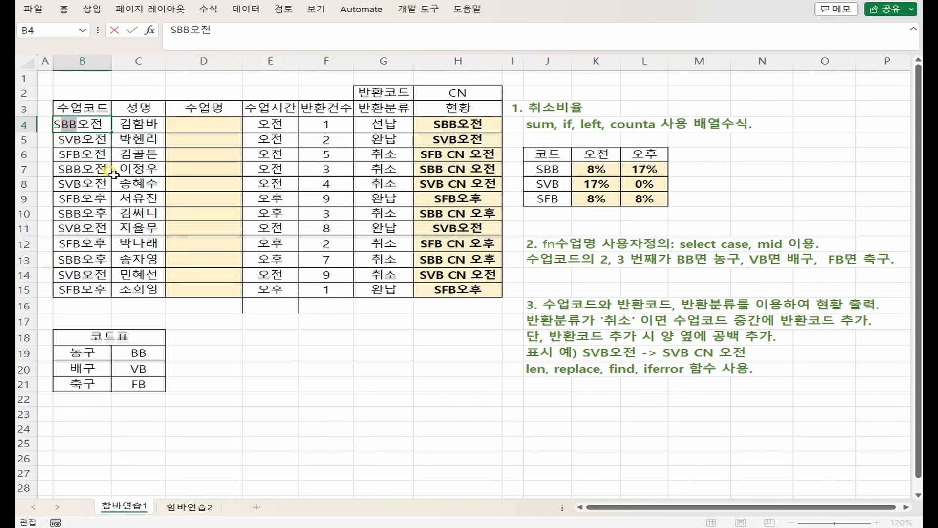
Step: Back in the Visual Basic editor, assign "농구" to fn수업명 on an indented line under Case "BB"
key(alt+F11)
click(267, 102)
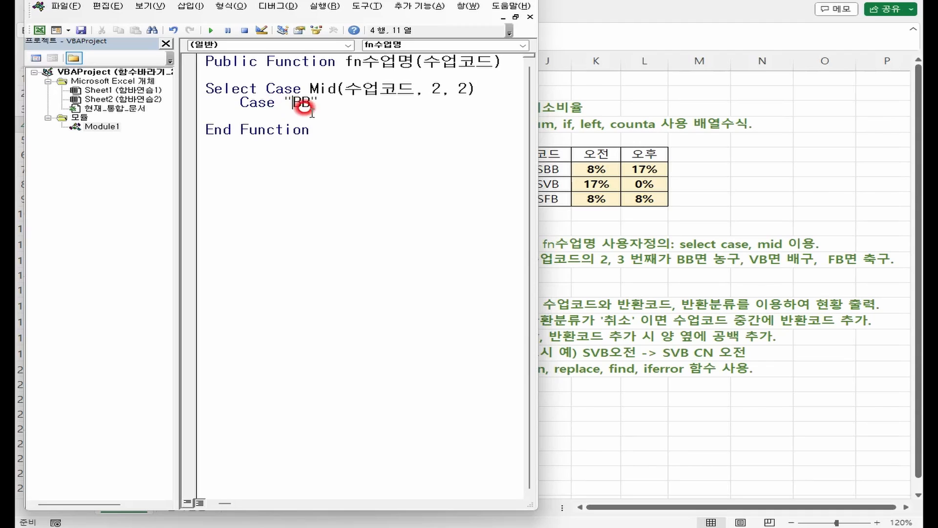
key(Return)
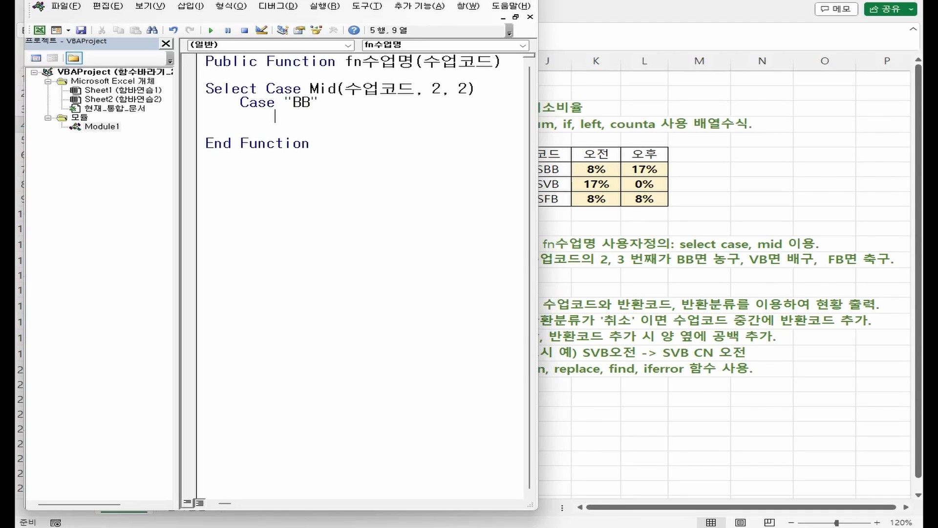
text(fn수업명)
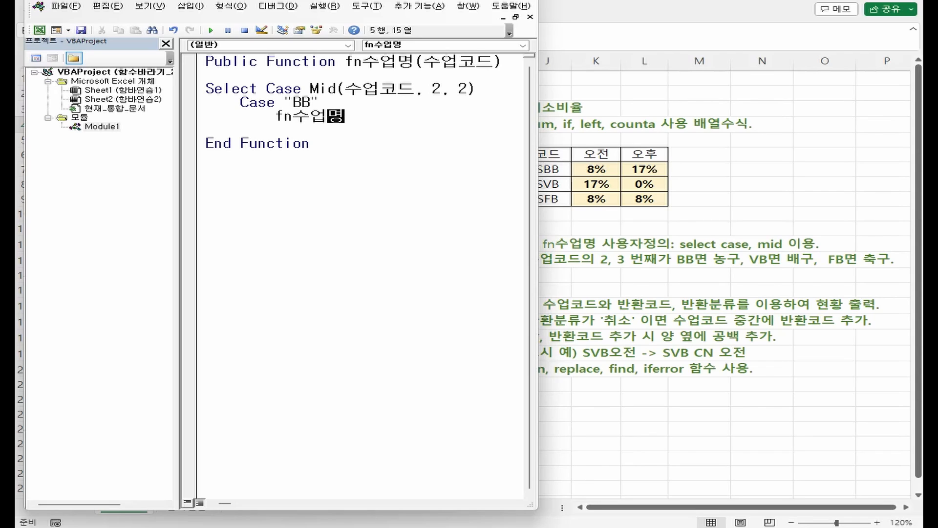
text(="농구")
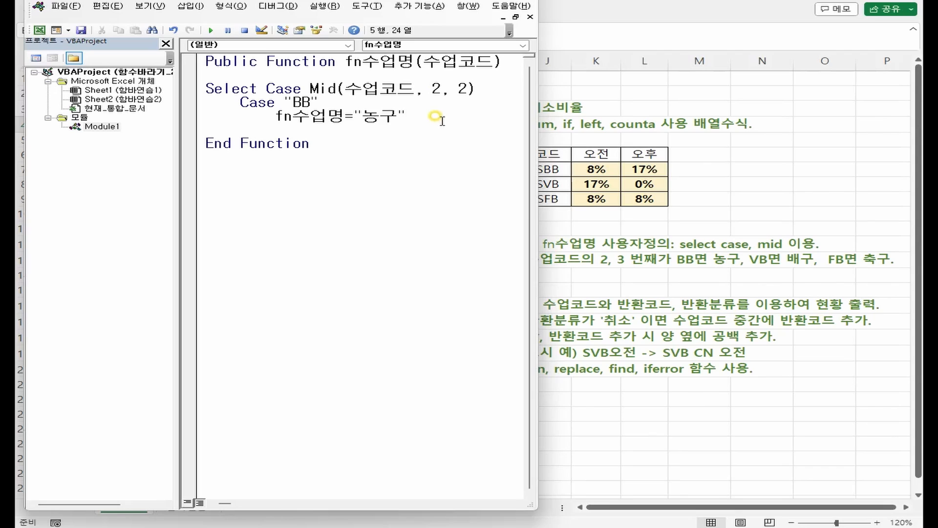
Step: Duplicate the Case "BB" line and its fn수업명 = "농구" assignment twice below the original
text(Case "BB"         fn수업명 = "농구")
key(Left)
key(Left)
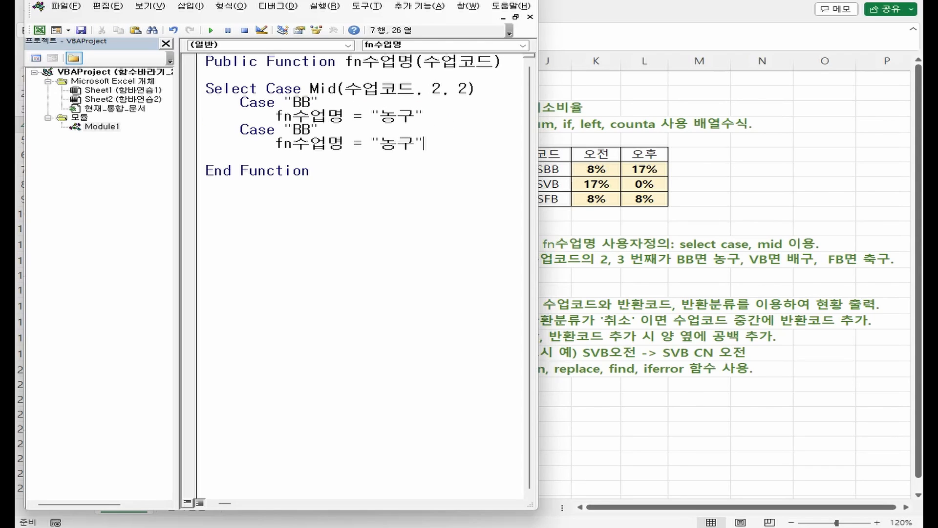
text(Case "BB"         fn수업명 = "농구")
key(Left)
key(Left)
key(End)
Step: Close the Select Case block with an unindented End Select line after the third case
key(Return)
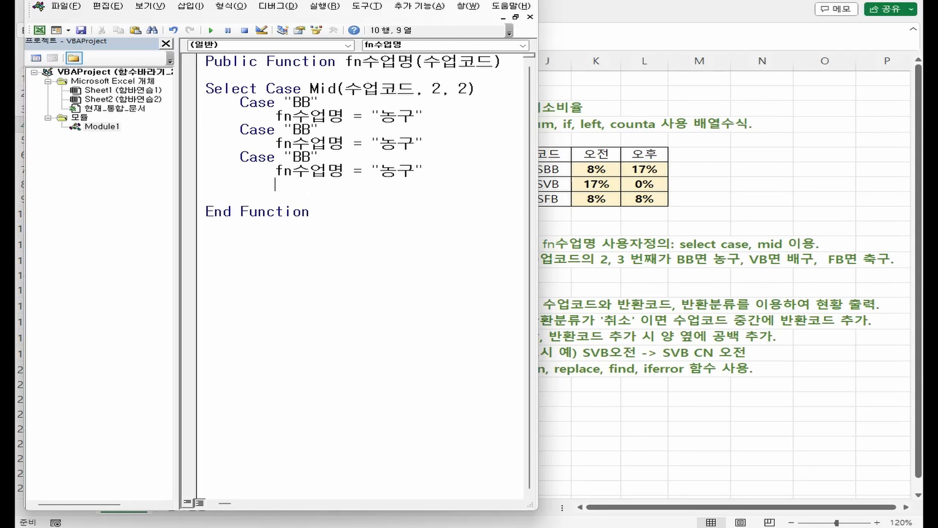
key(BackSpace)
key(BackSpace)
text(end select)
click(342, 188)
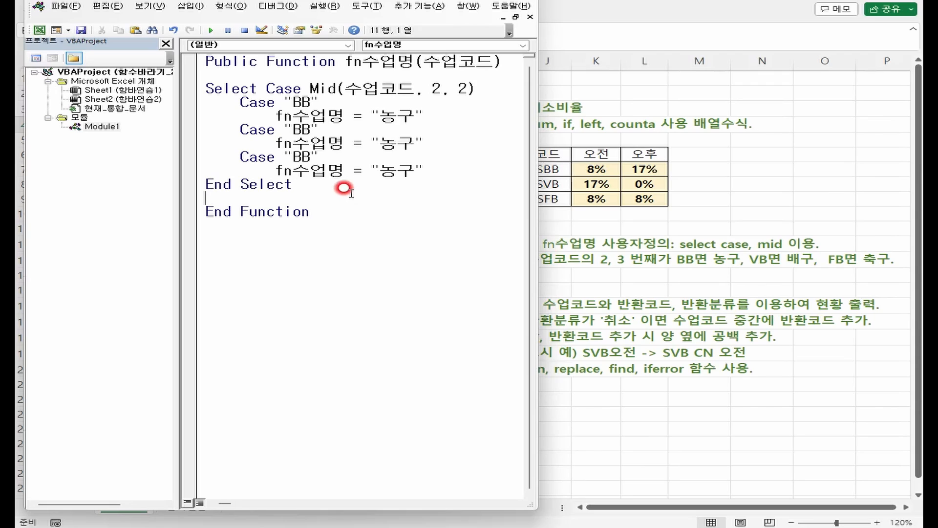
Step: Change the second case to "VB" returning "배구" and the third case to "FB" returning "축구"
click(381, 117)
click(380, 136)
drag(380, 136, 396, 152)
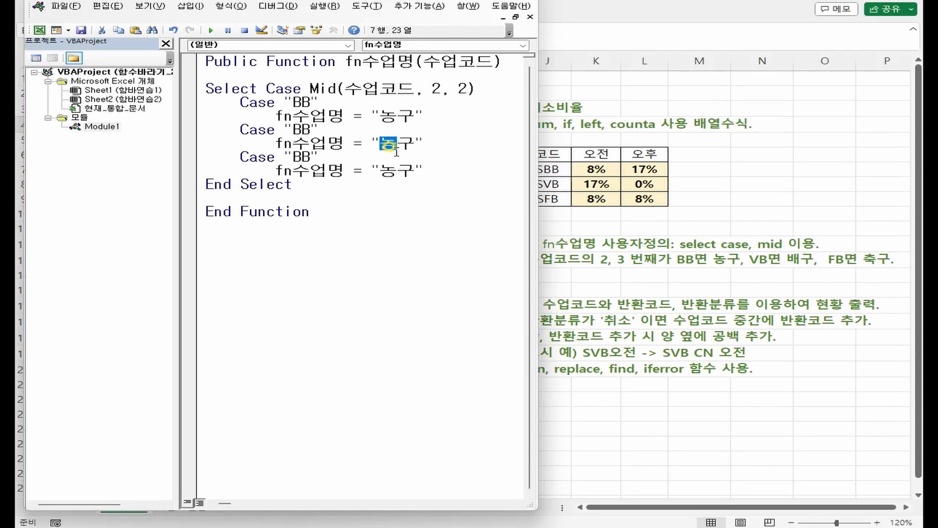
double_click(303, 126)
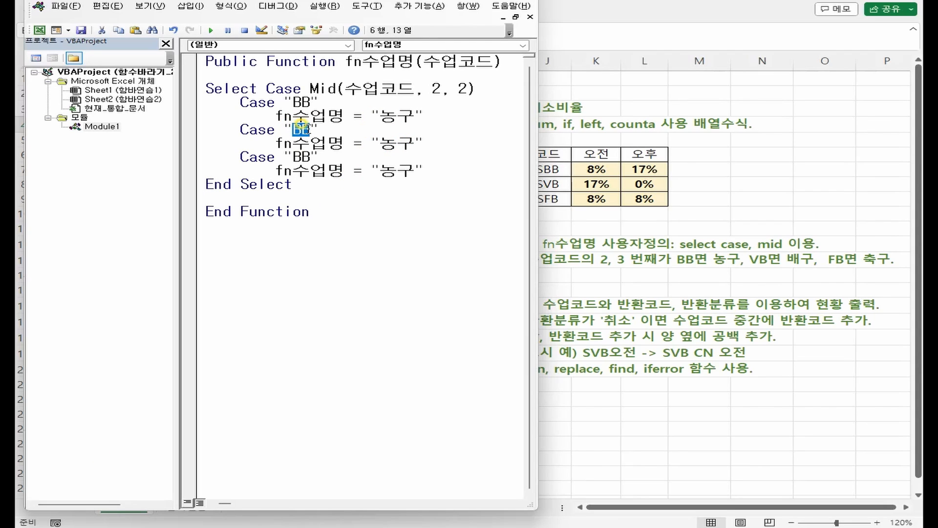
text(VB)
drag(380, 141, 396, 171)
text(배축)
double_click(303, 157)
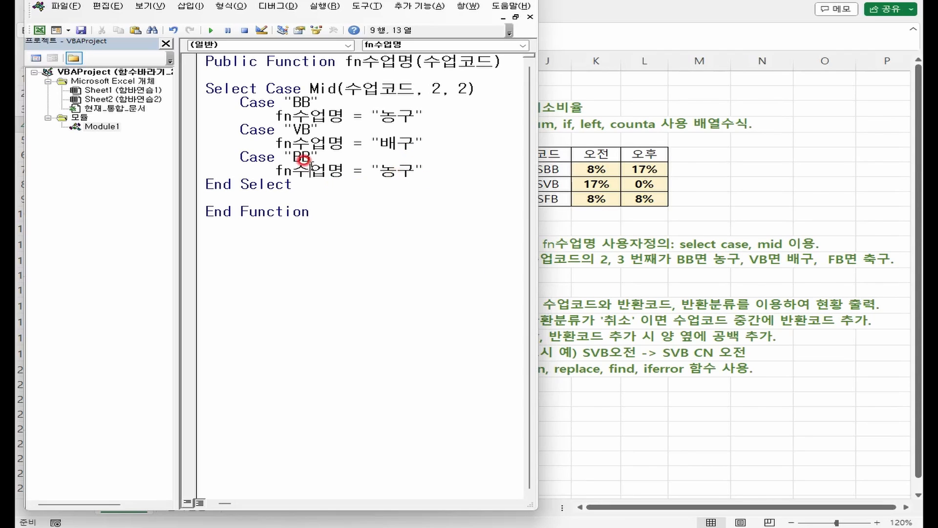
text(FB)
click(390, 222)
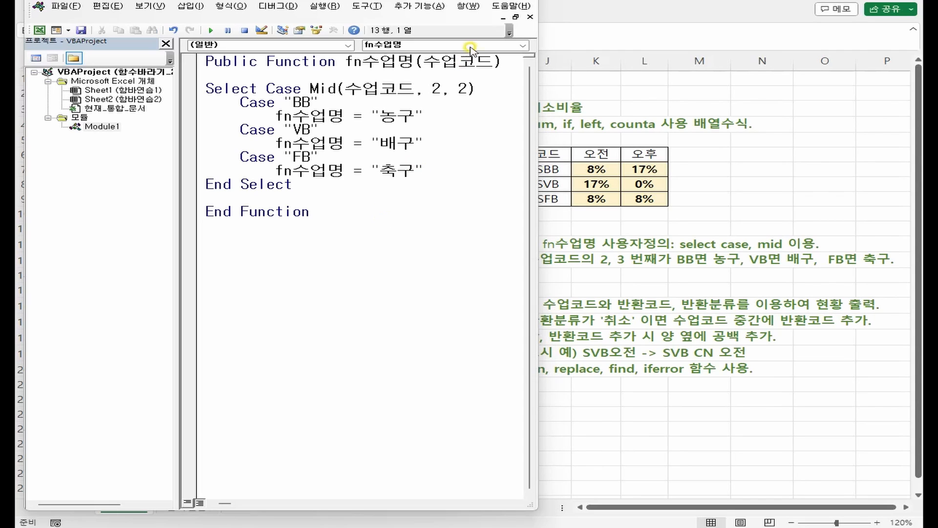
click(472, 1)
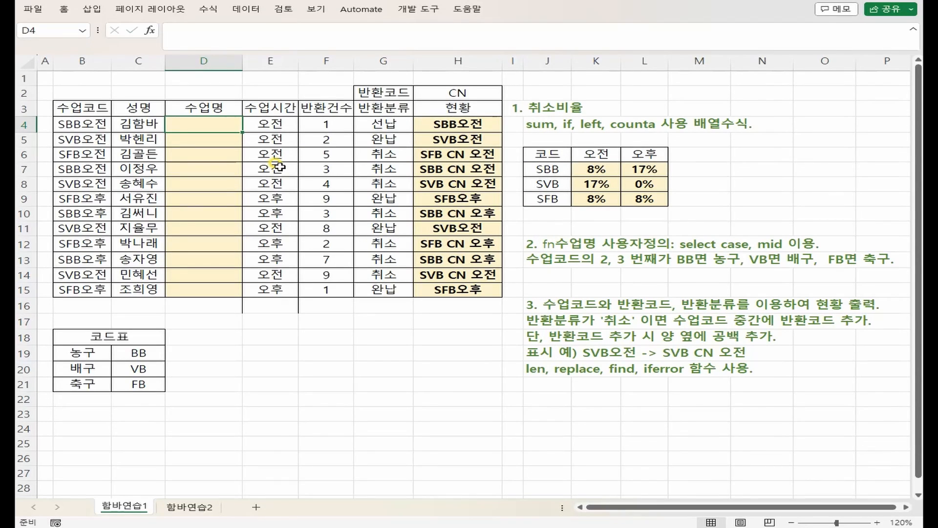
text(=fn)
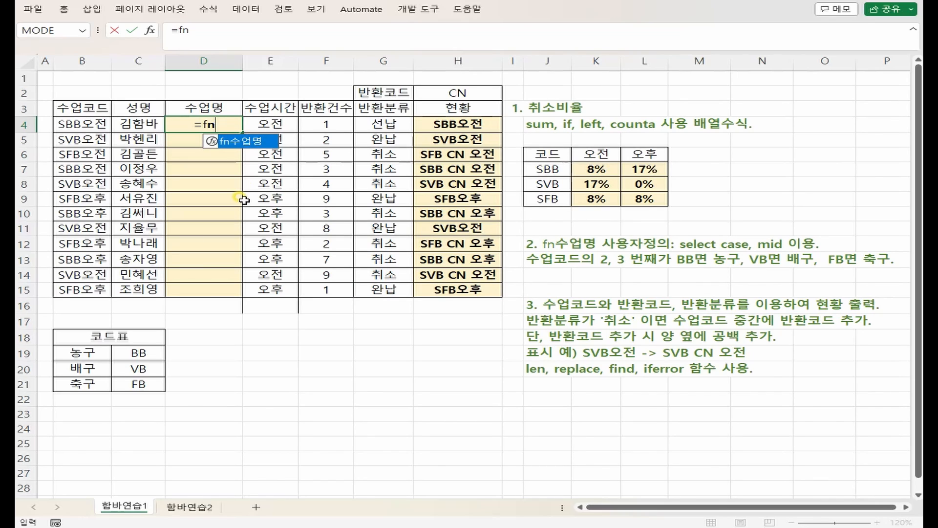
key(alt+F11)
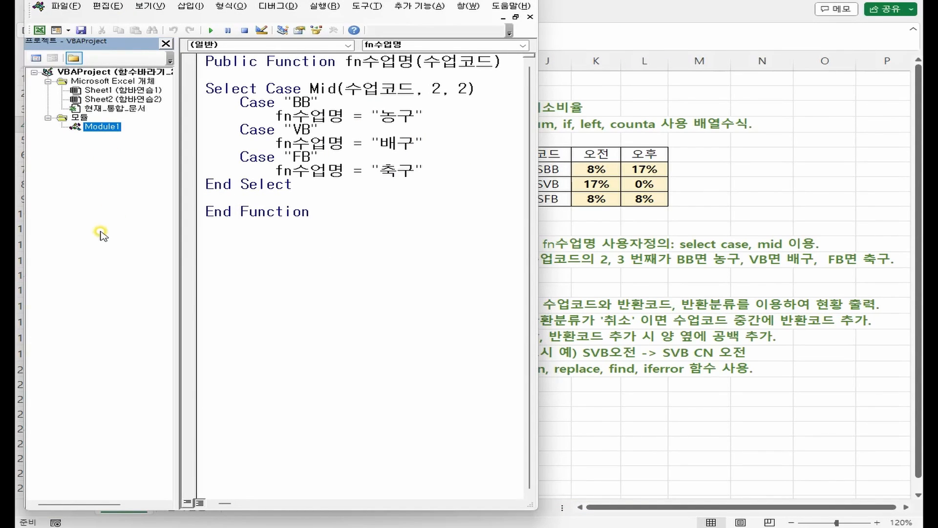
drag(345, 60, 409, 60)
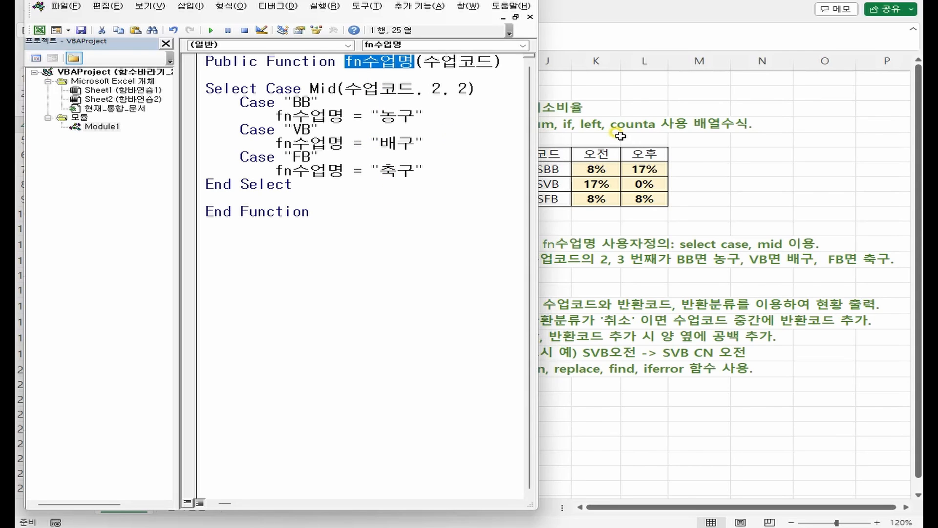
Step: Switch to the worksheet, enter =fn수업명(B4) in D4 and fill the formula down to D15
key(alt+F11)
text(=fn)
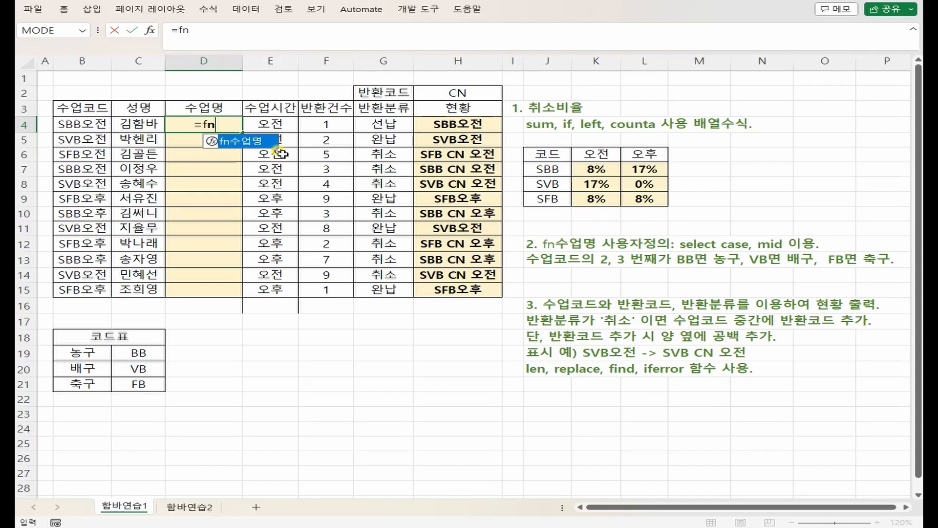
key(Tab)
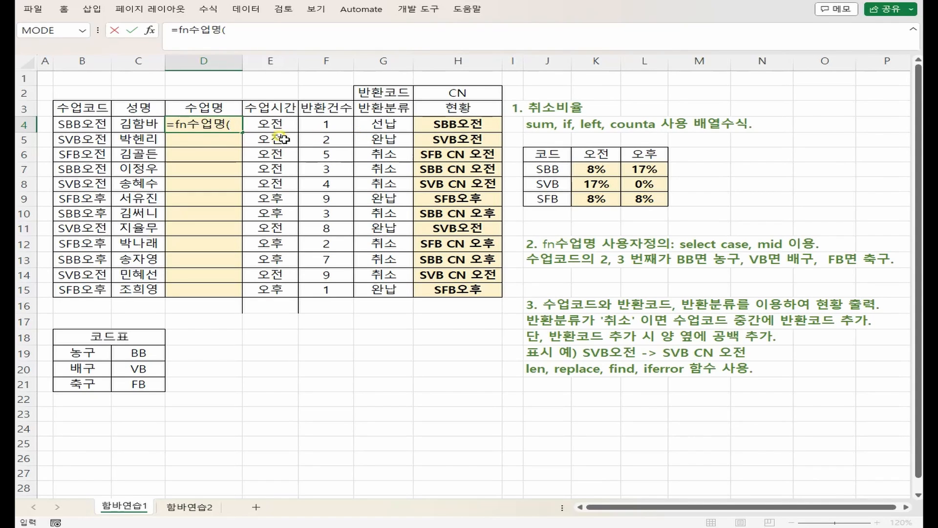
click(91, 124)
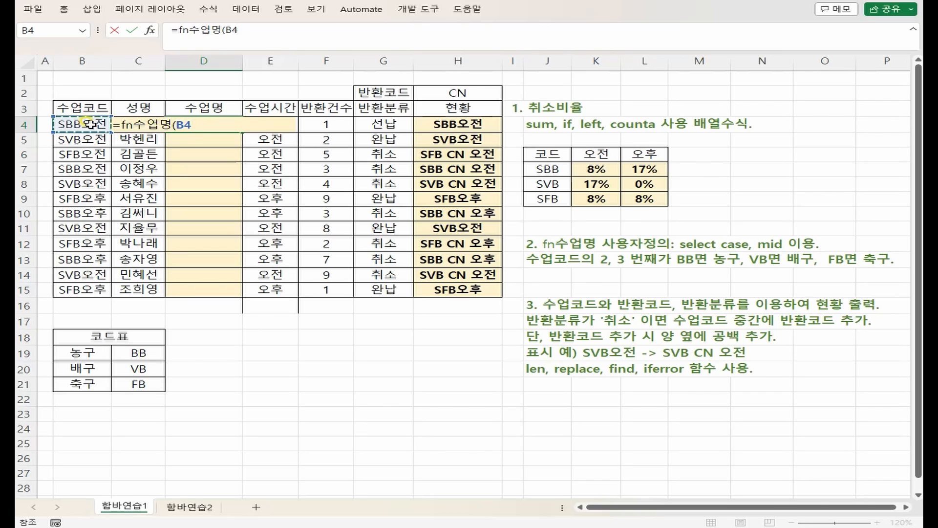
key(Return)
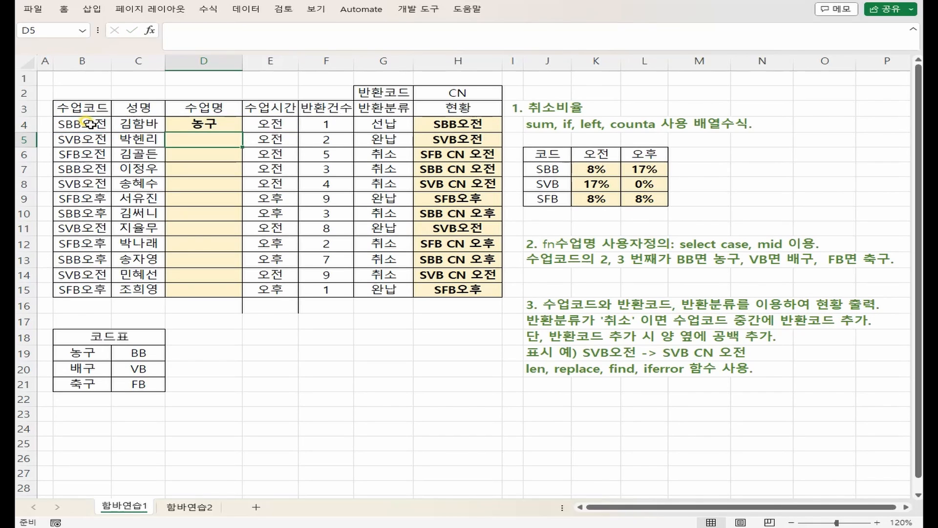
click(205, 123)
double_click(241, 131)
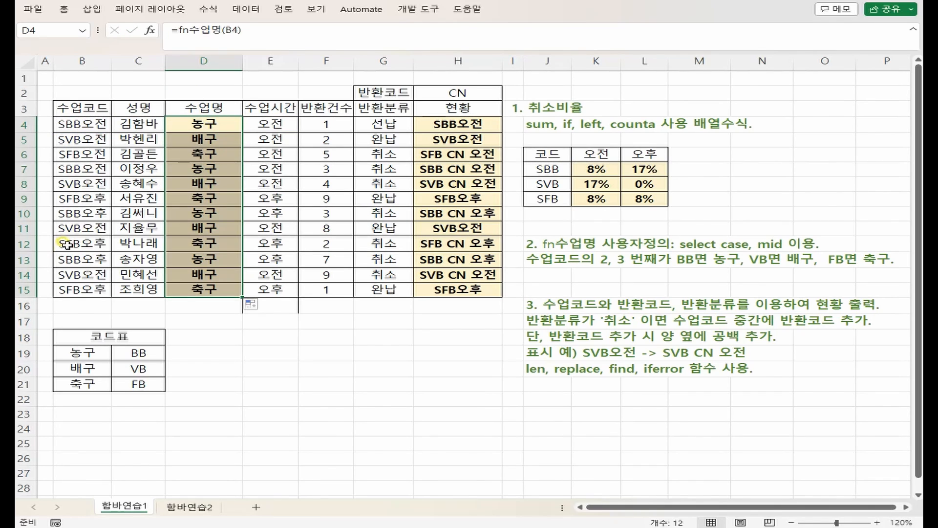
Step: Review the finished fn수업명 code in the Visual Basic editor and return to the worksheet
key(alt+F11)
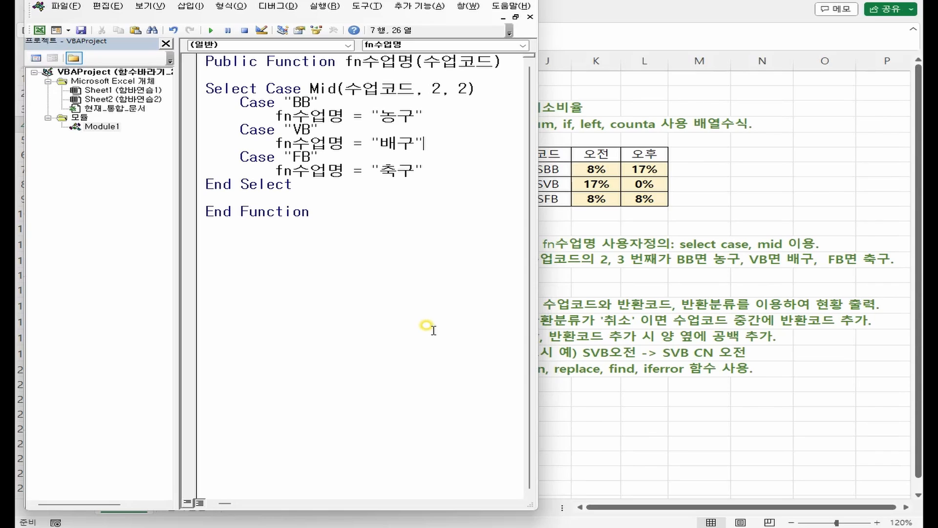
key(alt+F11)
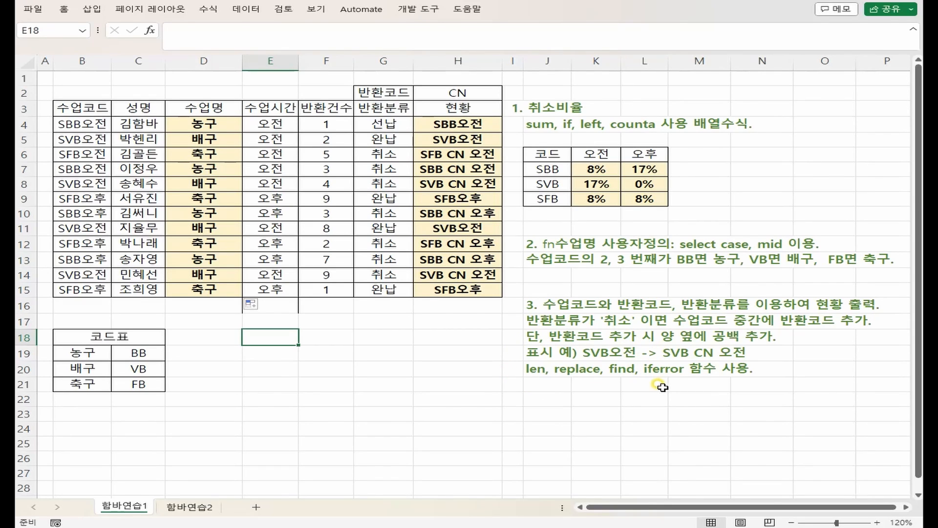
key(Right)
key(Right)
key(Right)
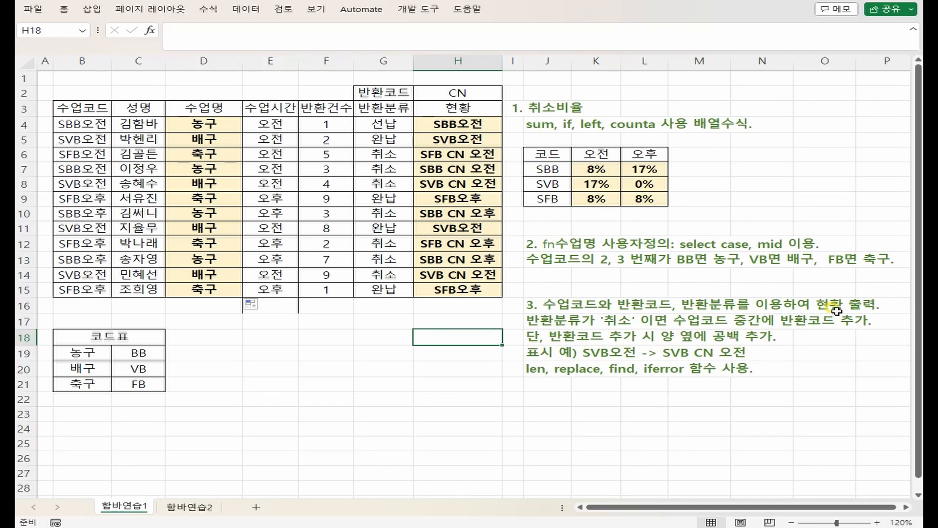
Step: Examine how the 현황 column depends on the 수업코드, the 반환분류 and the 반환코드 in H2 for exercise 3
drag(484, 106, 492, 289)
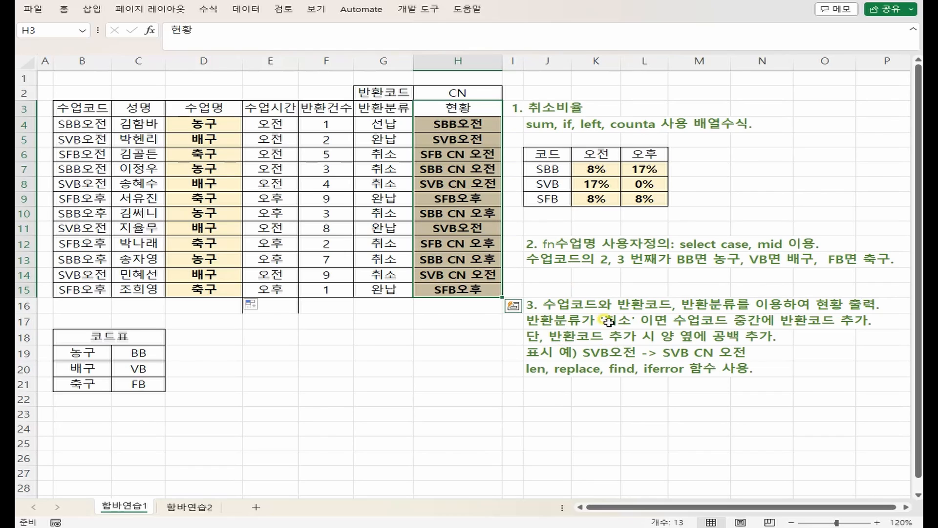
drag(391, 126, 398, 288)
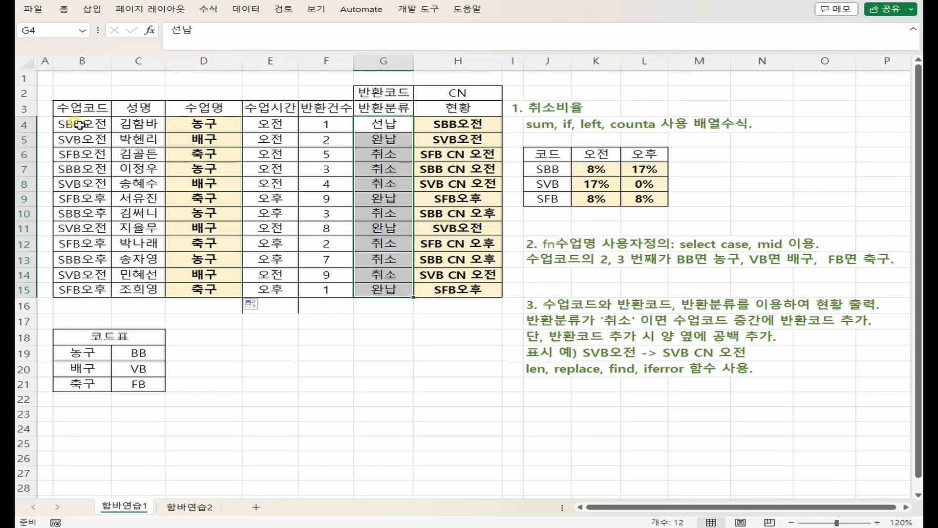
click(450, 93)
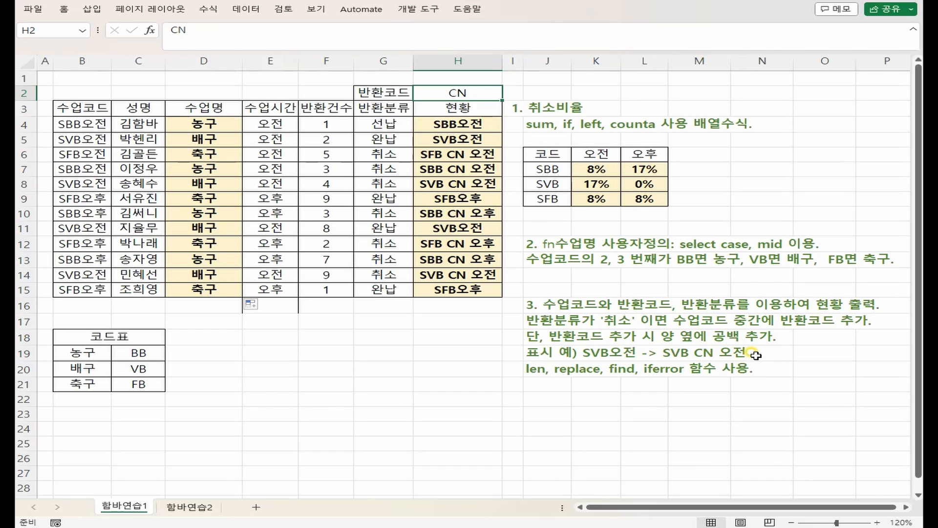
drag(452, 125, 469, 289)
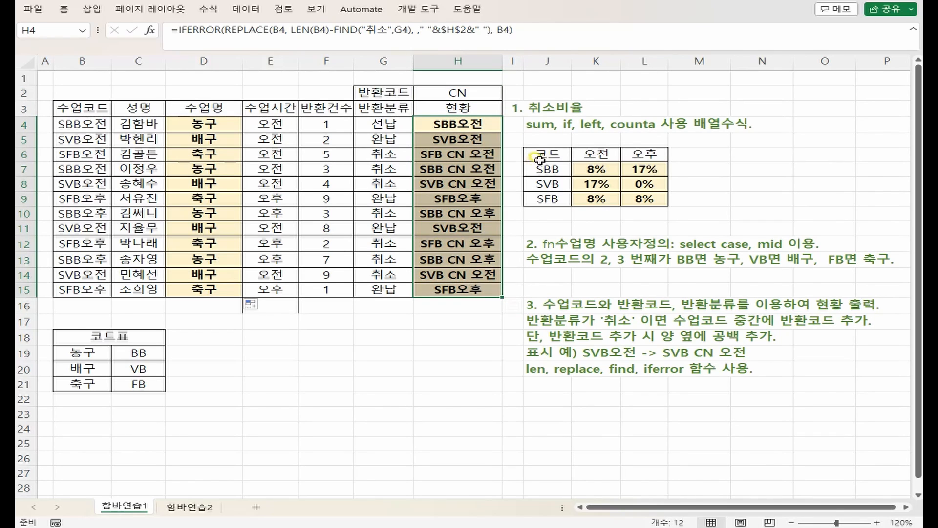
click(362, 124)
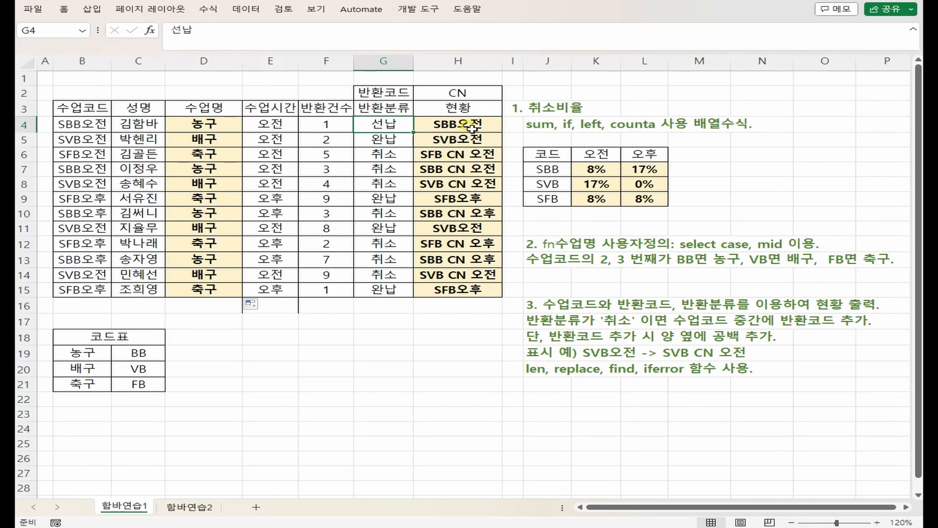
click(383, 154)
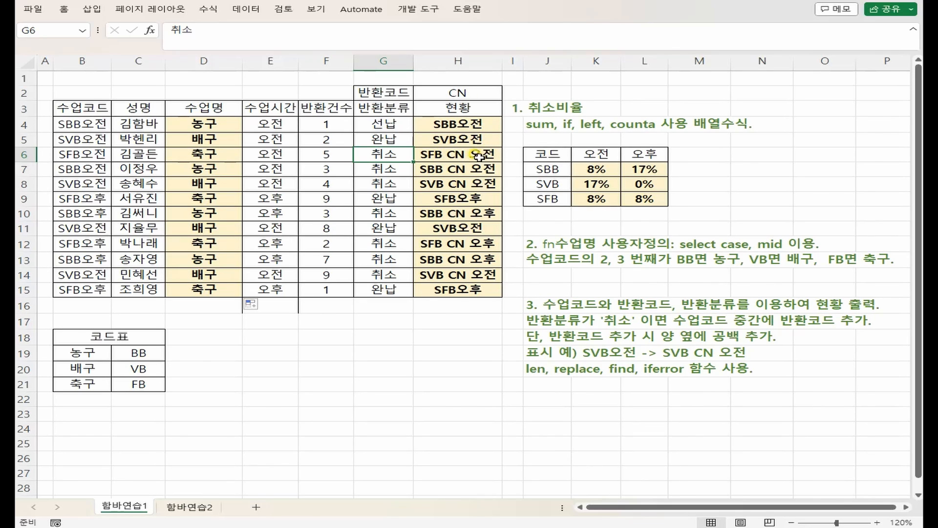
drag(452, 125, 451, 139)
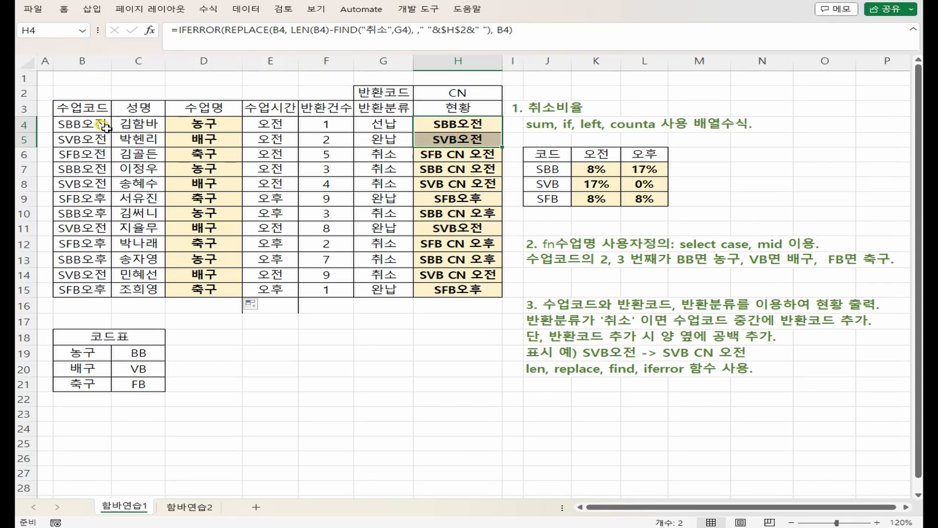
drag(105, 126, 106, 141)
drag(423, 125, 425, 141)
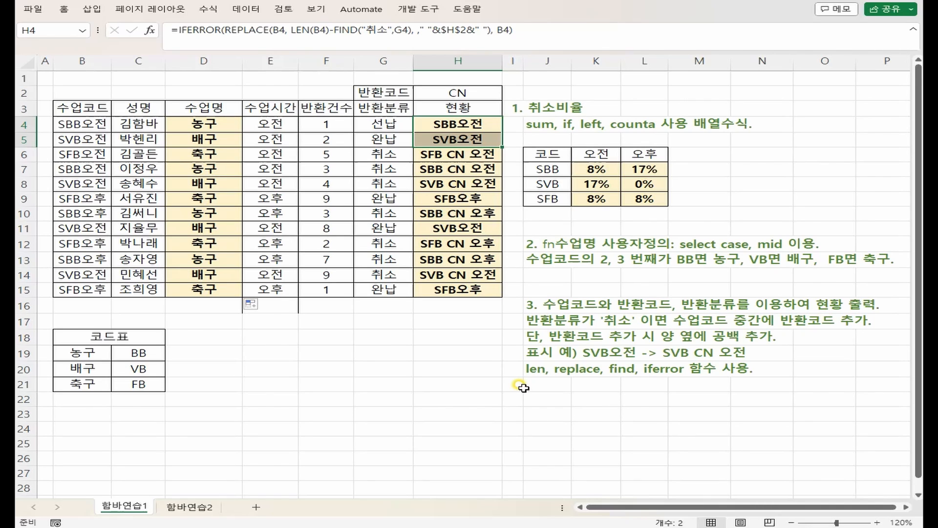
Step: Switch to the 수식.txt notes and examine each argument of the REPLACE syntax and the SBB오전 example
key(alt+Tab)
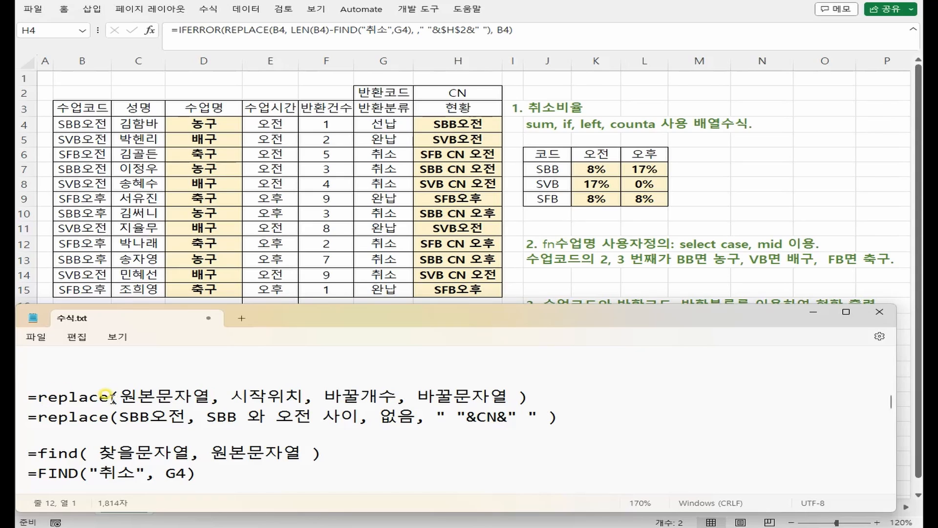
drag(117, 397, 209, 399)
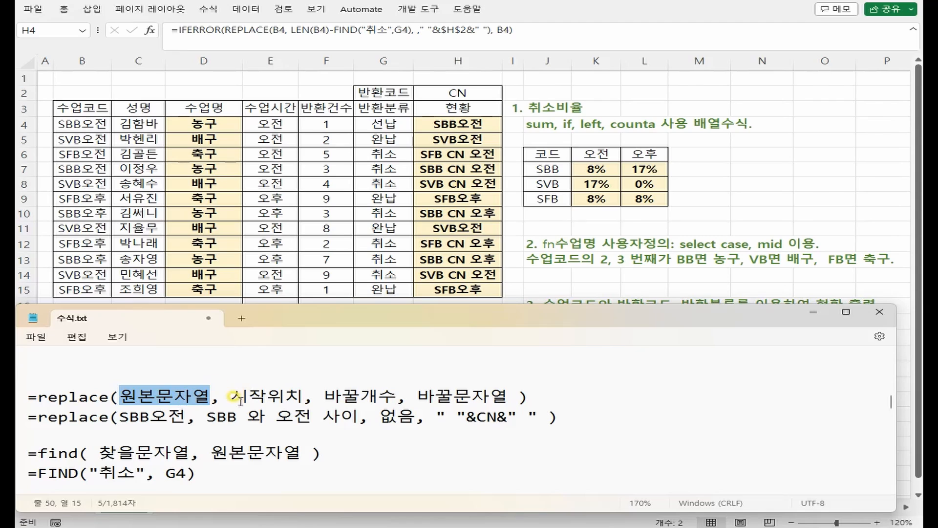
drag(231, 398, 288, 401)
drag(379, 398, 232, 398)
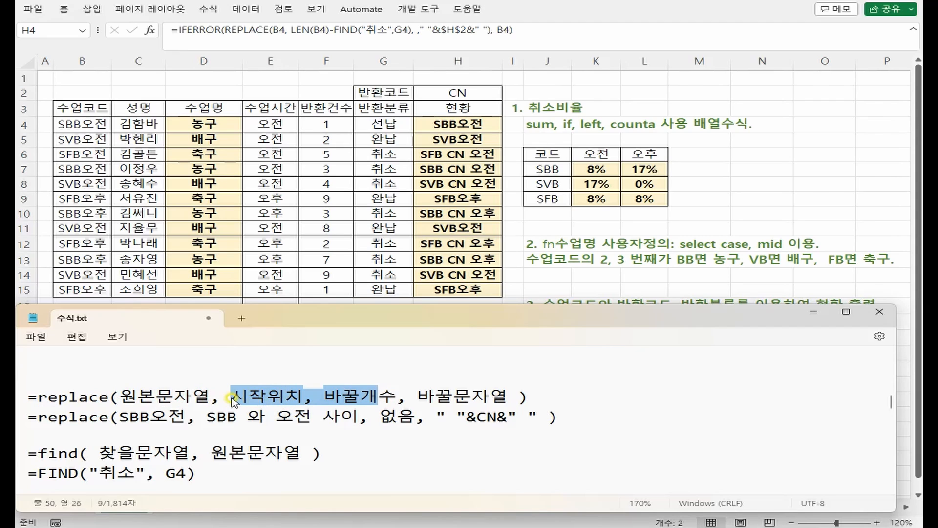
click(230, 399)
drag(314, 398, 508, 398)
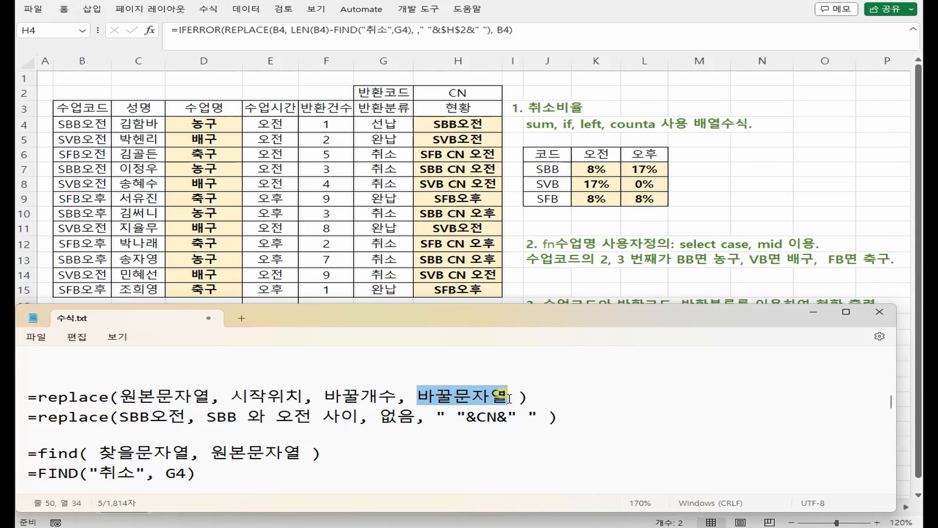
drag(119, 396, 508, 398)
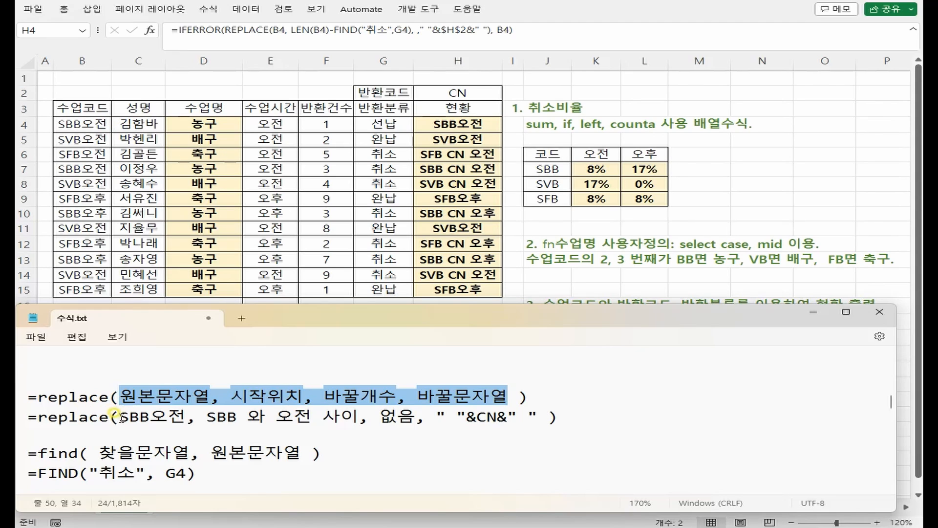
drag(118, 415, 185, 417)
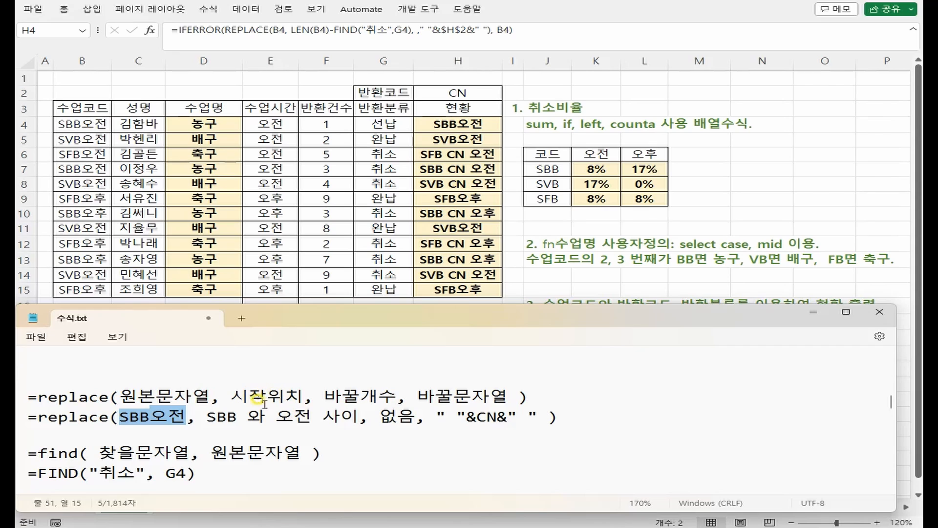
Step: Try a space between SBB and 오전 in B4, remove it again and return to the 수식.txt notes
double_click(74, 125)
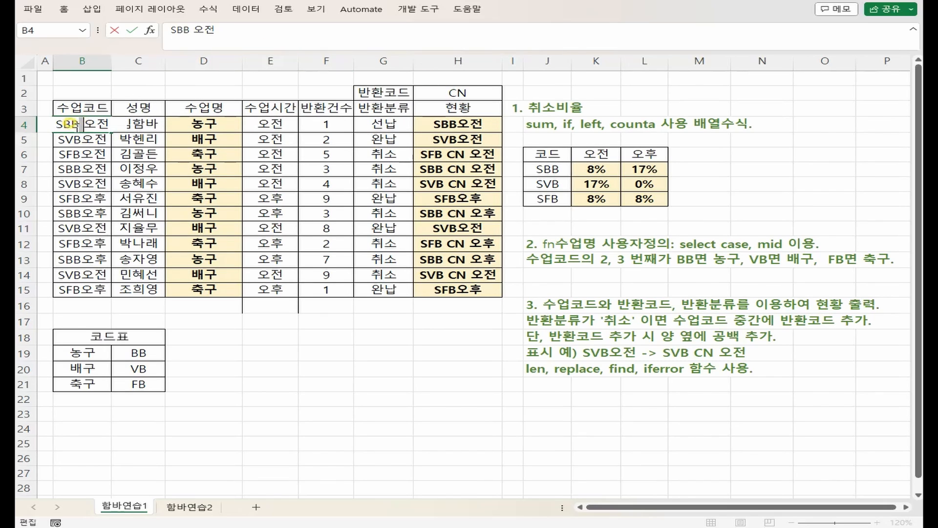
key(BackSpace)
key(alt+Tab)
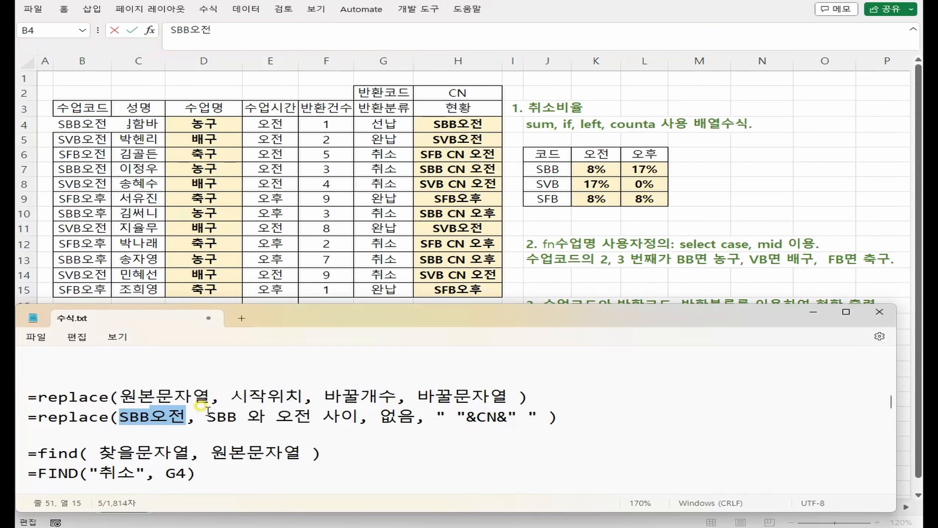
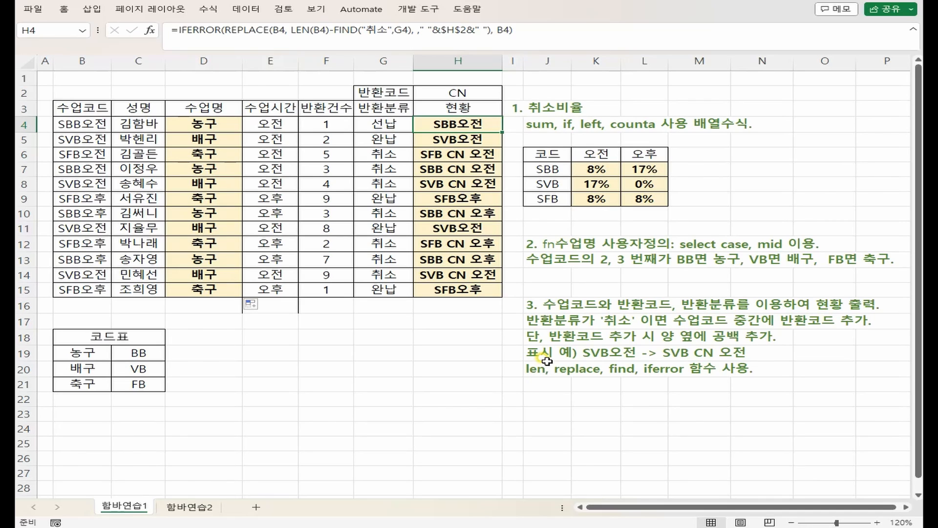
Step: In the 수식.txt notes, add the LEN syntax line =len(문장) below the FIND example
key(alt+Tab)
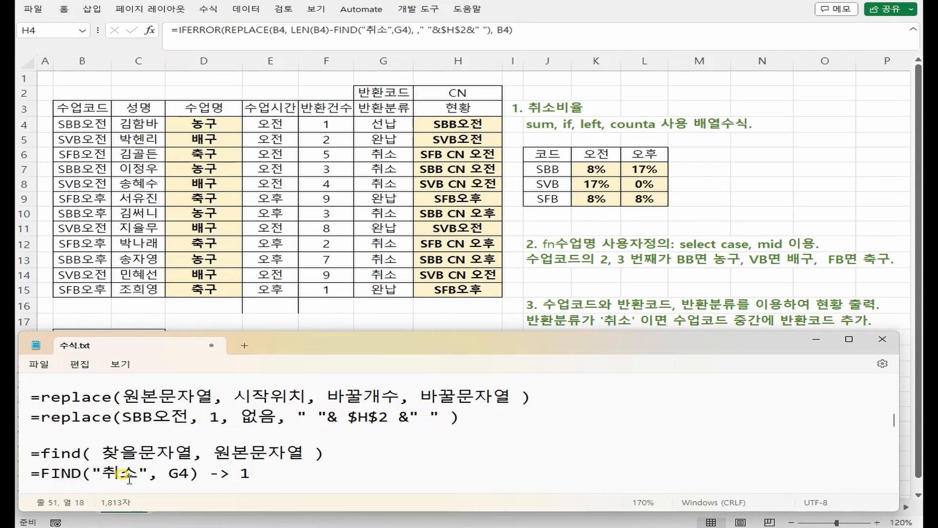
scroll(230, 435, down, 1)
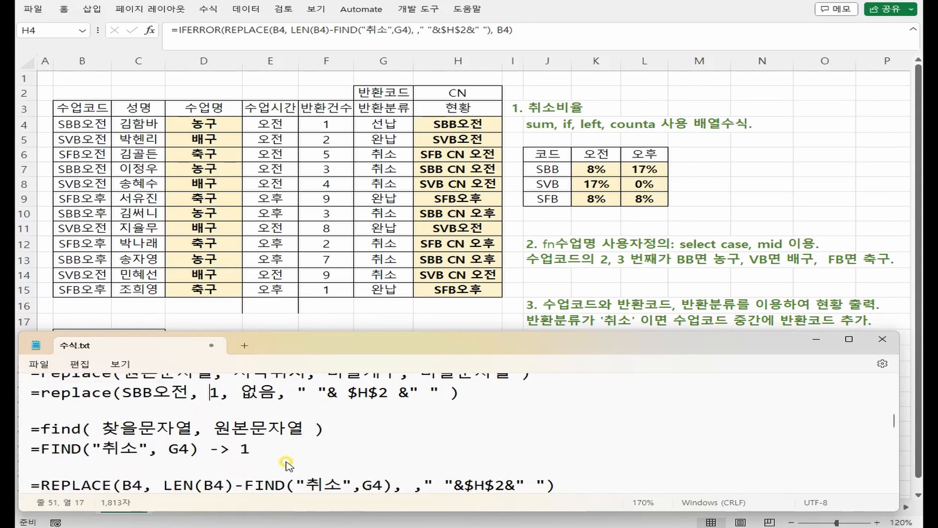
scroll(230, 434, up, 1)
click(385, 480)
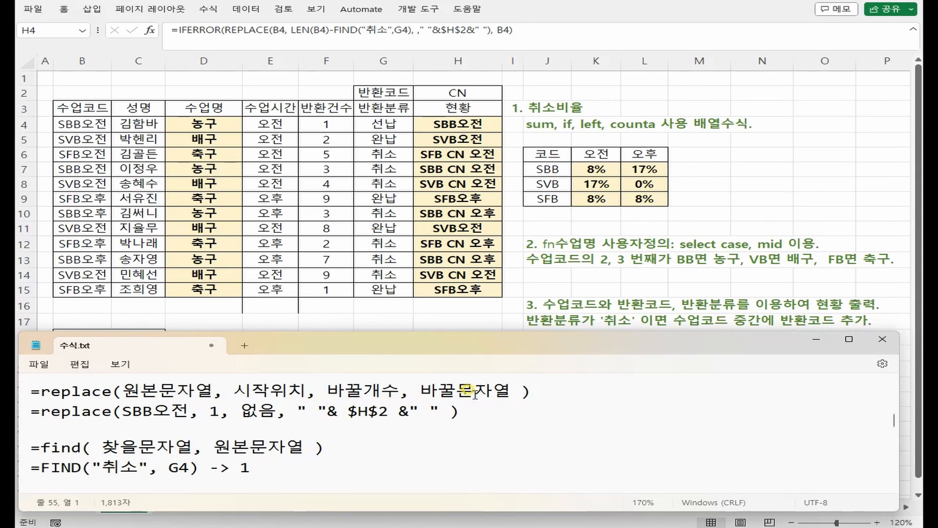
key(Return)
text(=len(문장))
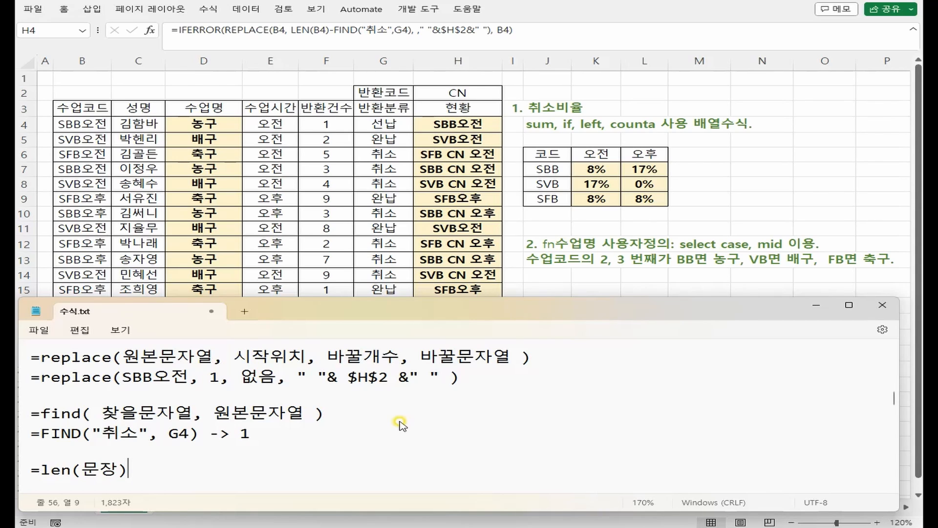
Step: Add the example line =len(B4) ->5 under the LEN syntax line
key(Return)
text(=len())
key(Left)
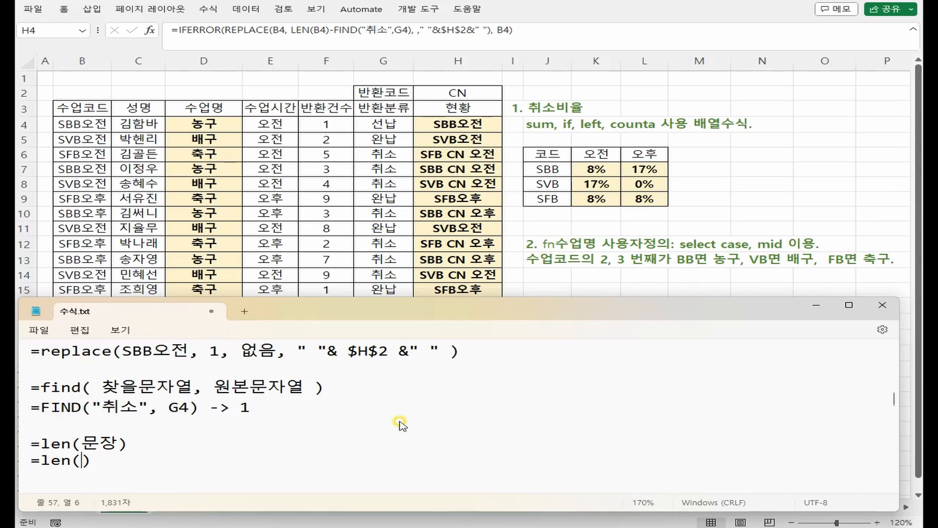
text(B4)
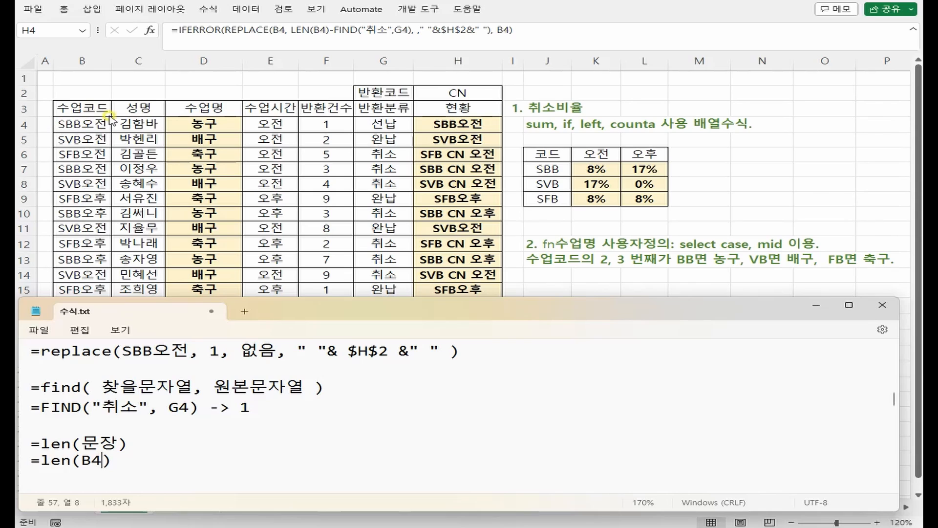
click(202, 474)
text(->5)
drag(143, 461, 156, 460)
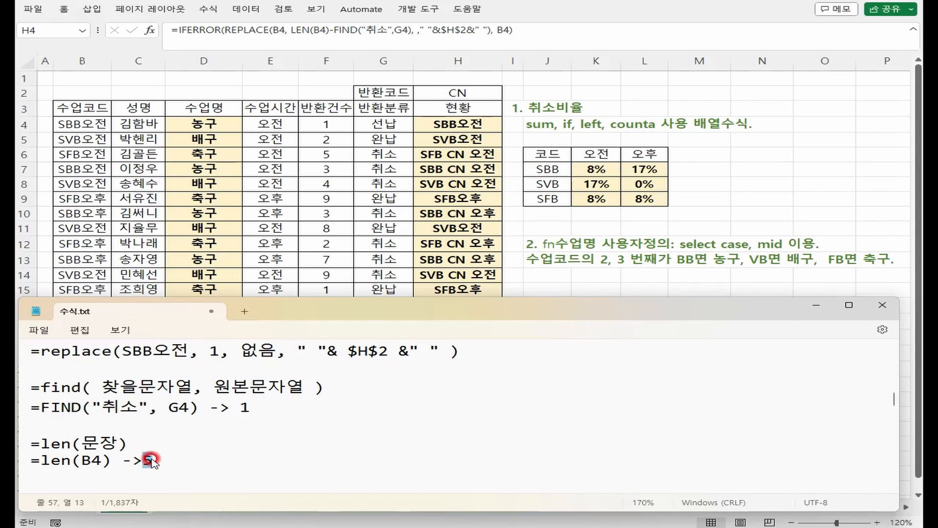
Step: Change the start position in the REPLACE example to 5-1, combining the LEN and FIND results
click(198, 351)
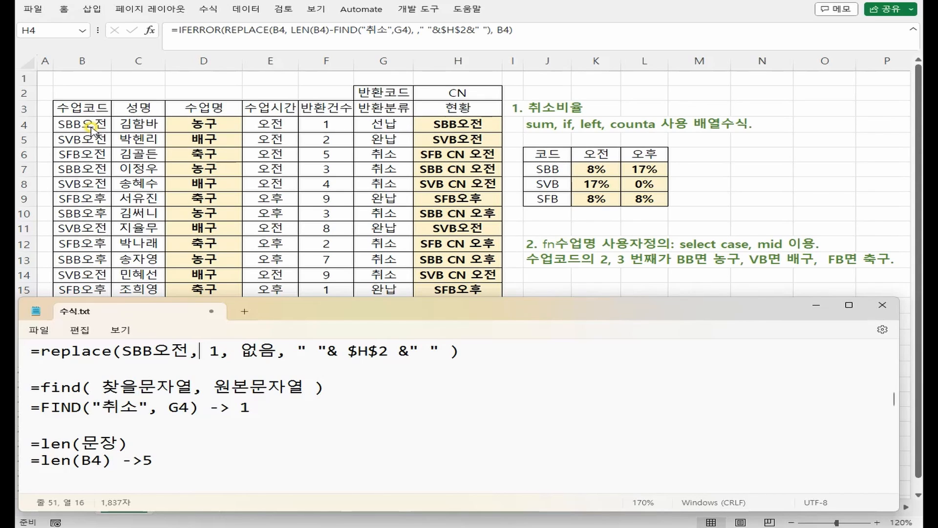
drag(143, 460, 153, 460)
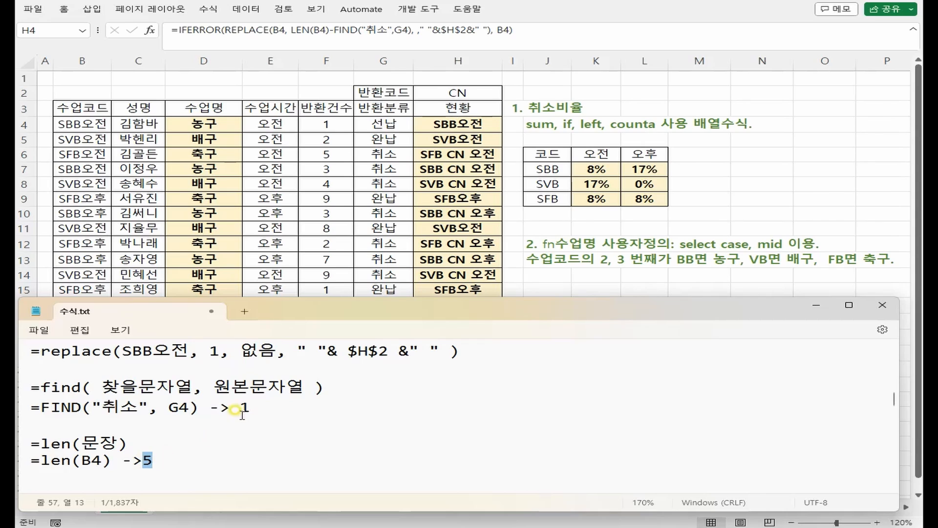
drag(239, 408, 254, 409)
key(Up)
key(Up)
key(Up)
key(Left)
key(Left)
text(5)
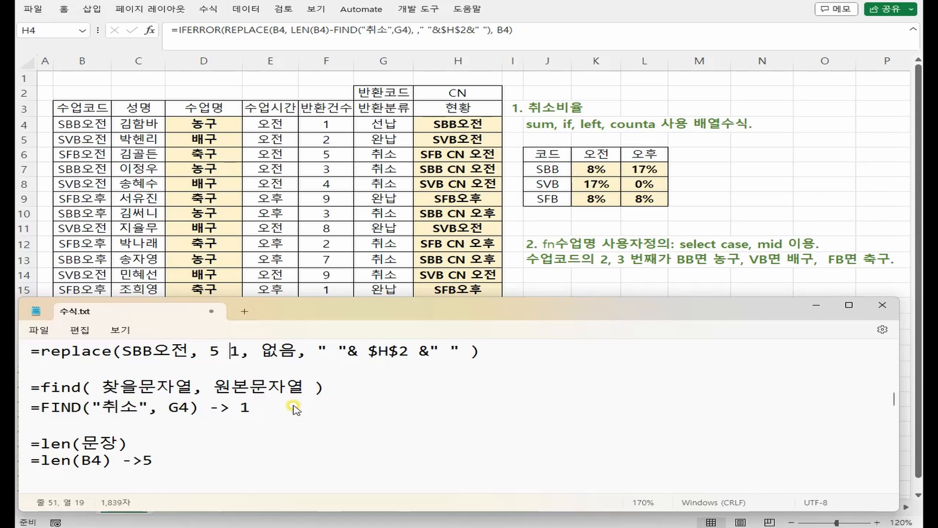
key(BackSpace)
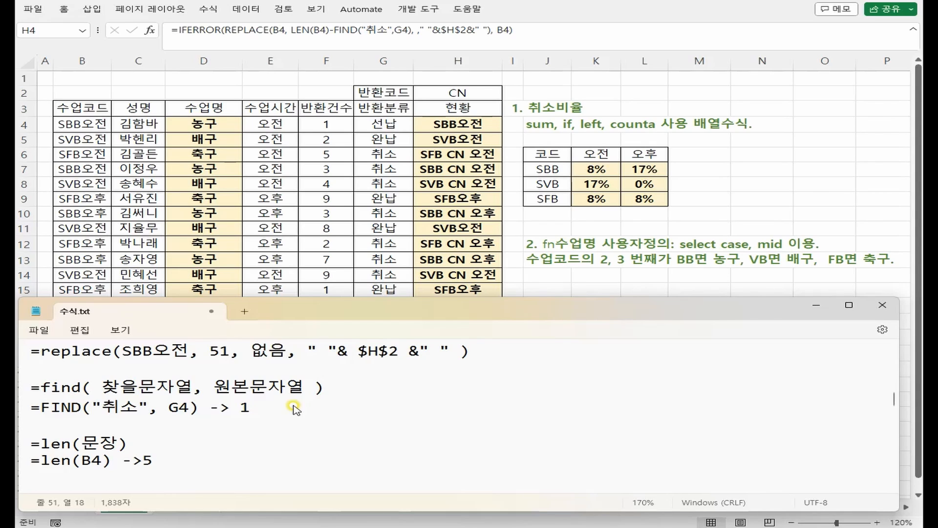
text(-)
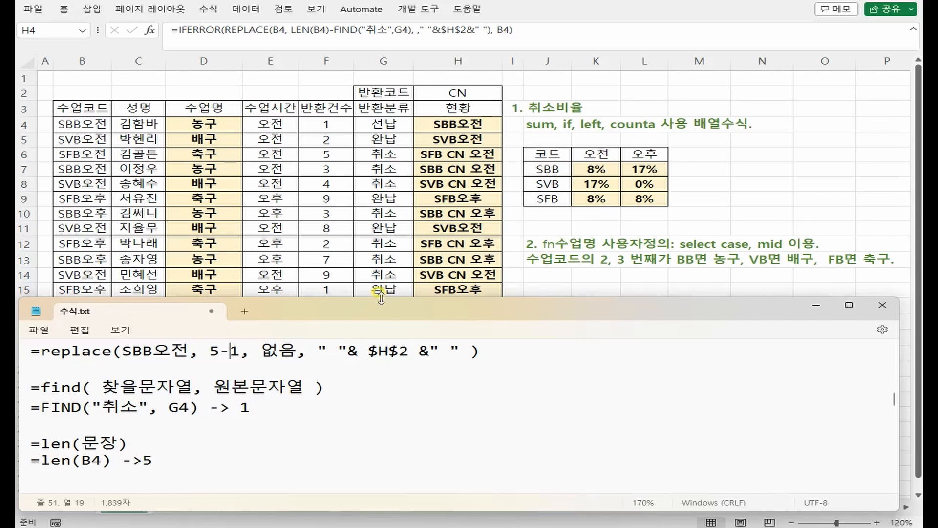
Step: Check the worksheet, return to the notes and replace the 5 in the REPLACE example with the copied len(B4)
click(391, 281)
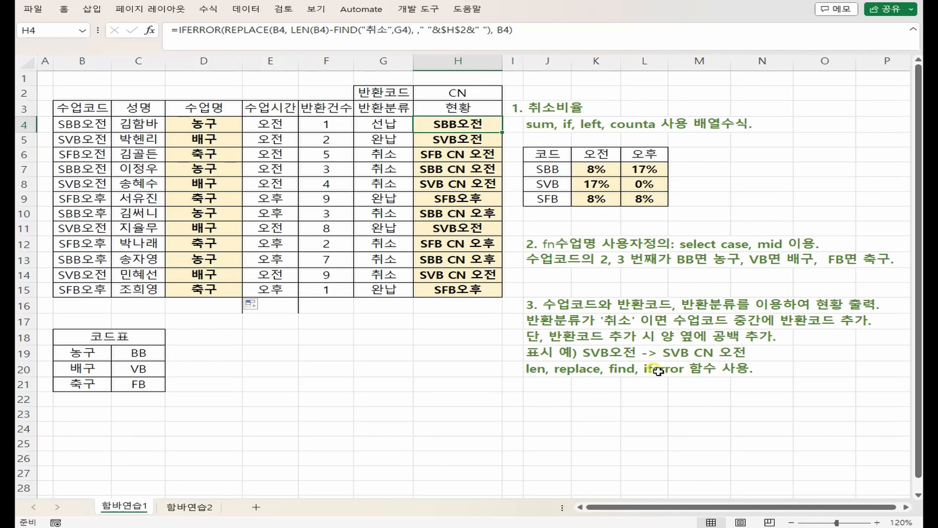
key(alt+Tab)
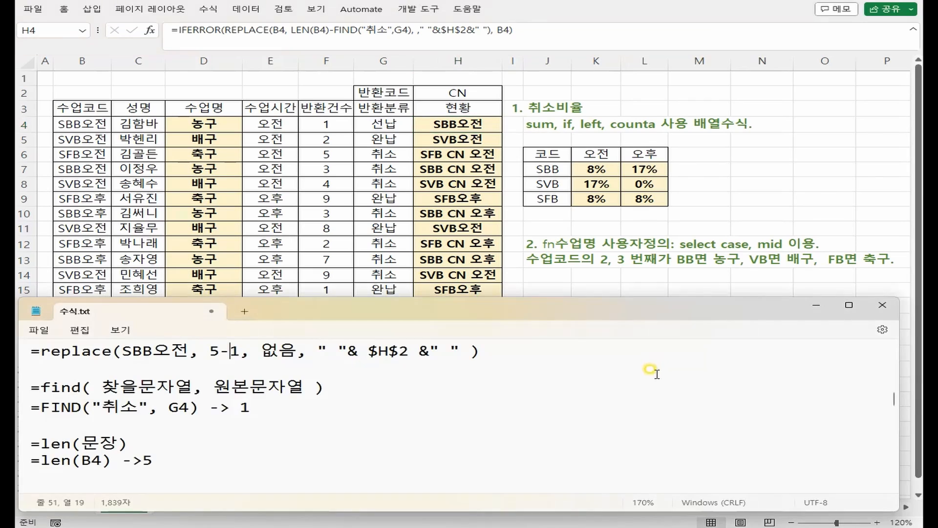
scroll(220, 405, up, 1)
key(Down)
key(Down)
key(Down)
key(Down)
key(Down)
key(Down)
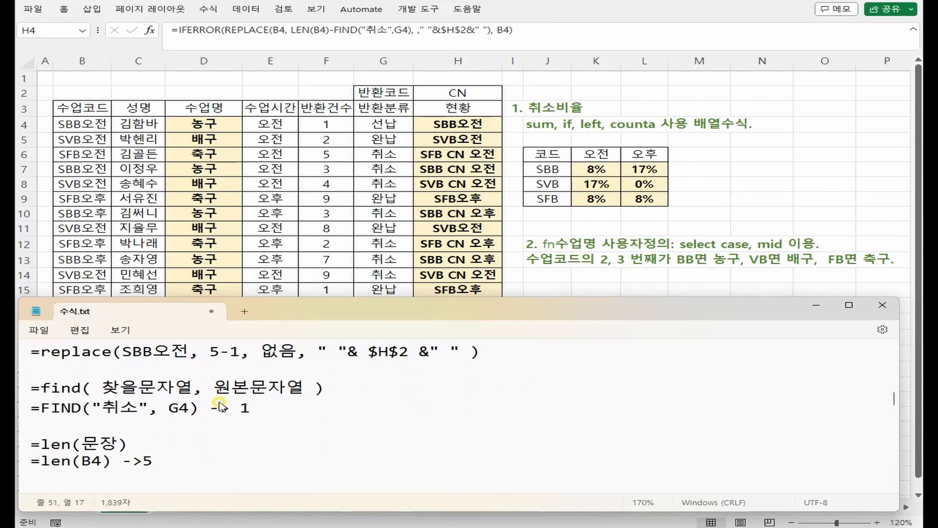
key(Home)
key(Right)
key(shift+Right)
key(shift+Right)
key(shift+Right)
key(shift+Right)
key(shift+Right)
key(shift+Right)
key(shift+Right)
key(ctrl+c)
drag(209, 360, 219, 360)
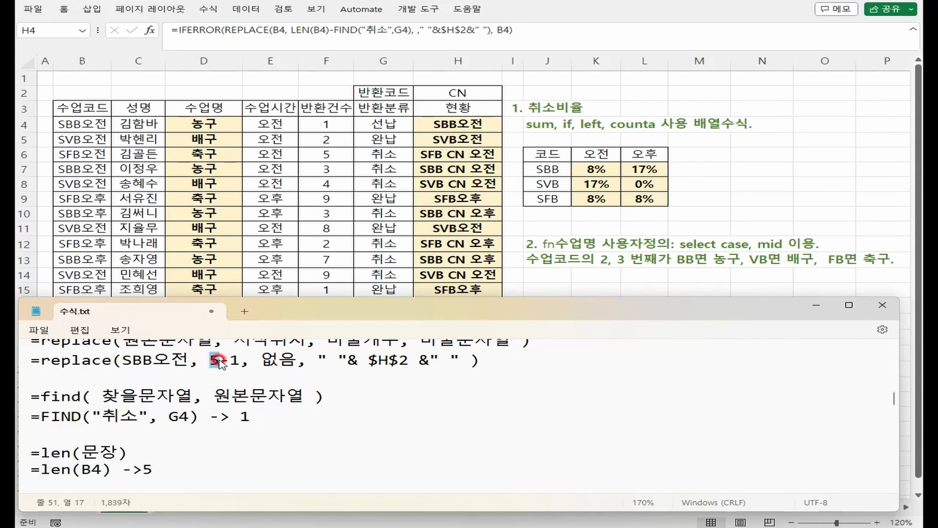
key(ctrl+v)
Step: Replace the 1 in the REPLACE example's start position with FIND("취소", G4) and check the B4 and G4 references
click(296, 361)
double_click(298, 362)
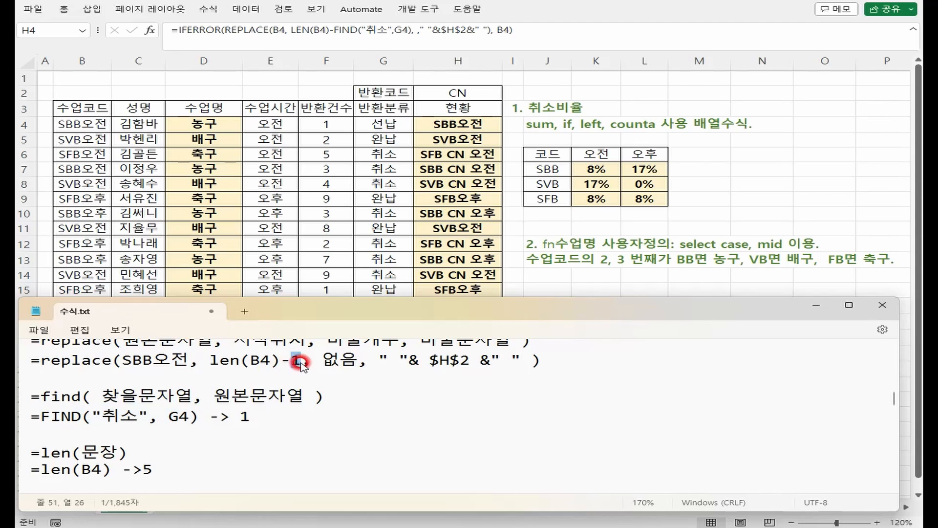
key(ctrl+v)
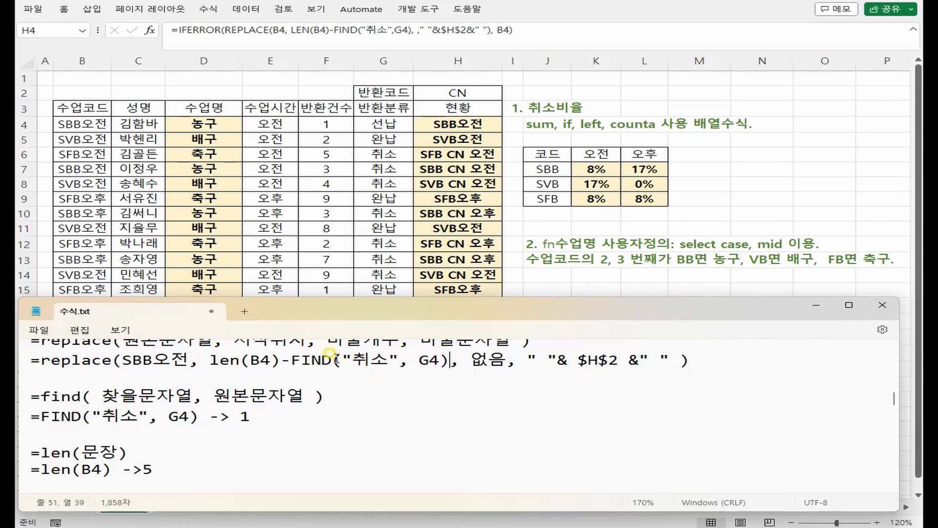
drag(250, 361, 270, 360)
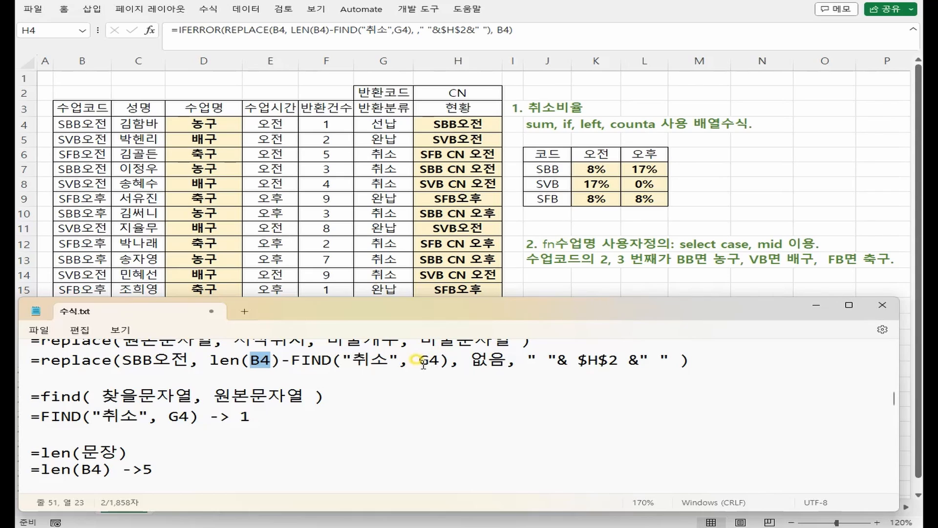
drag(416, 360, 440, 360)
click(291, 374)
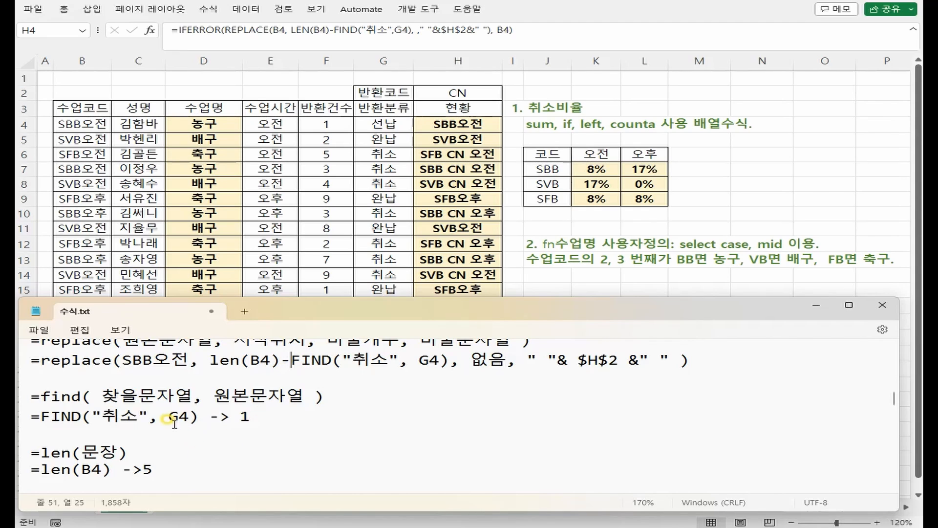
Step: Change the noted result of the =FIND("취소", G4) example to 에러
click(119, 416)
drag(178, 416, 191, 416)
double_click(244, 416)
text(에러)
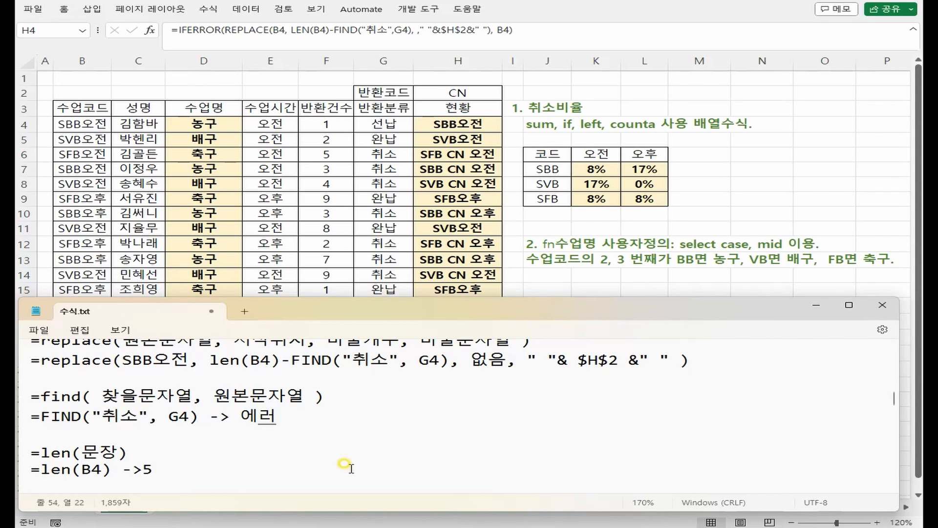
Step: Review the FIND part and the whole REPLACE formula in the notes against exercise 3 and the 현황 cells
drag(292, 361, 449, 364)
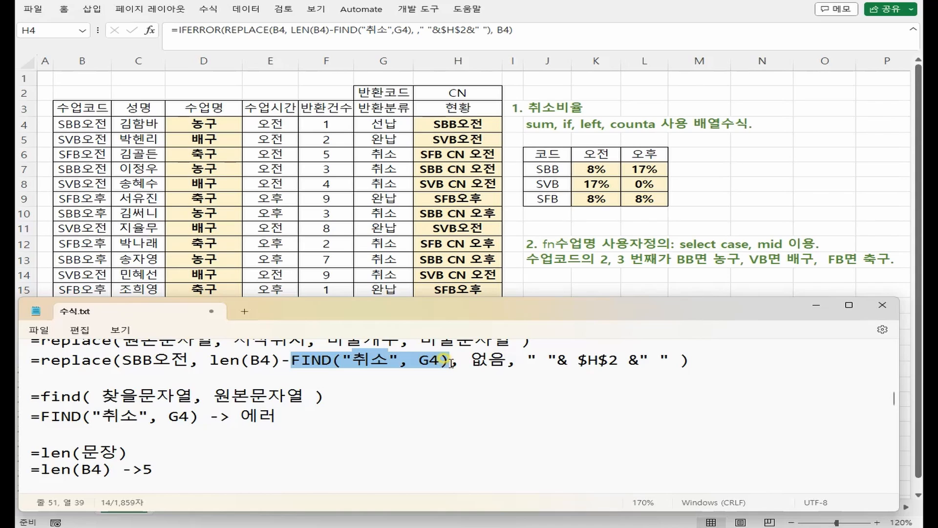
key(alt+Tab)
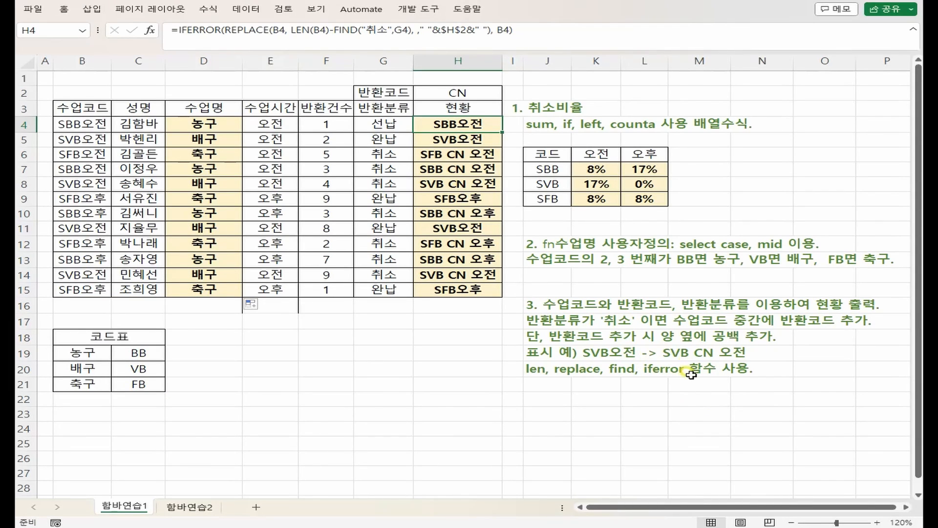
key(alt+Tab)
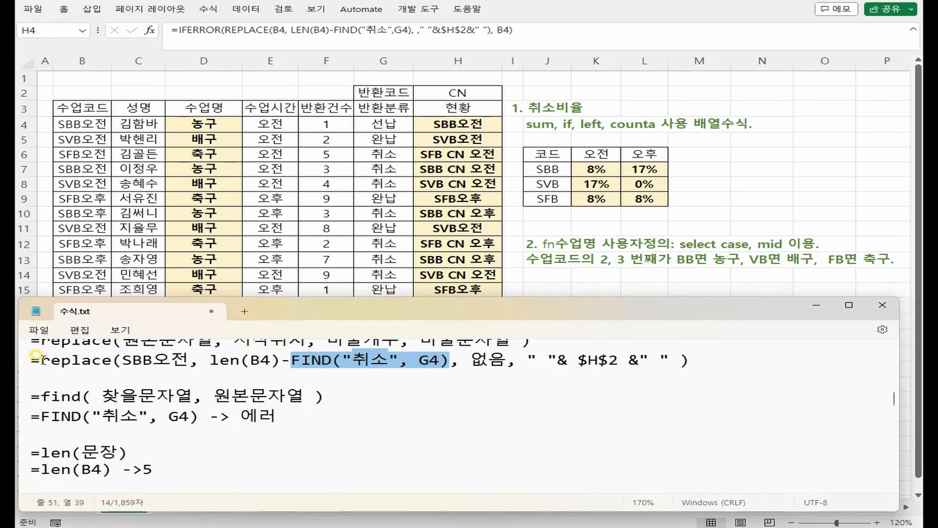
drag(37, 359, 698, 369)
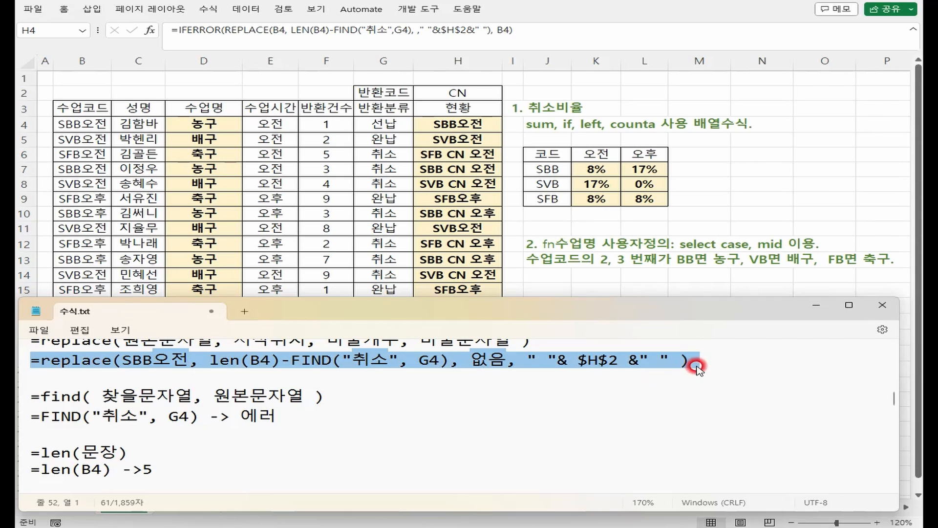
click(454, 126)
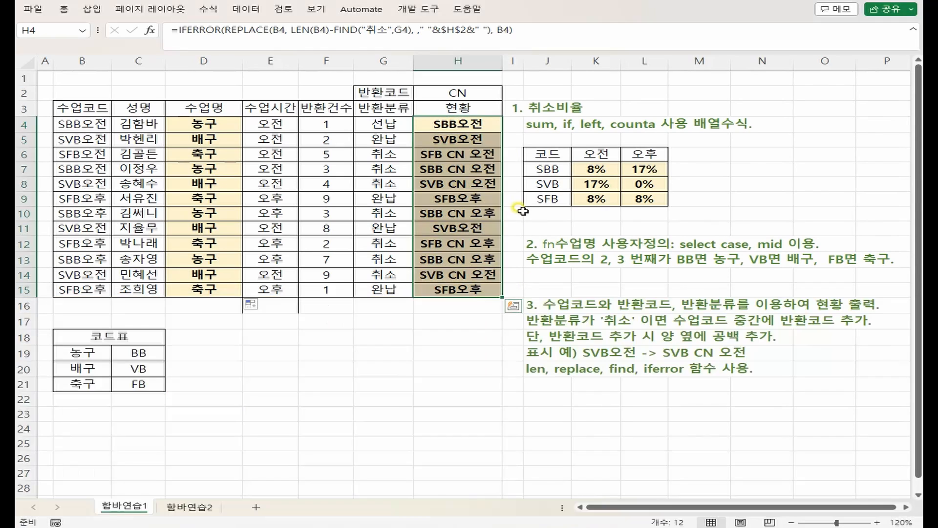
Step: Undo the existing 현황 formulas and start a REPLACE formula in H4 with B4 as the original text
key(ctrl+z)
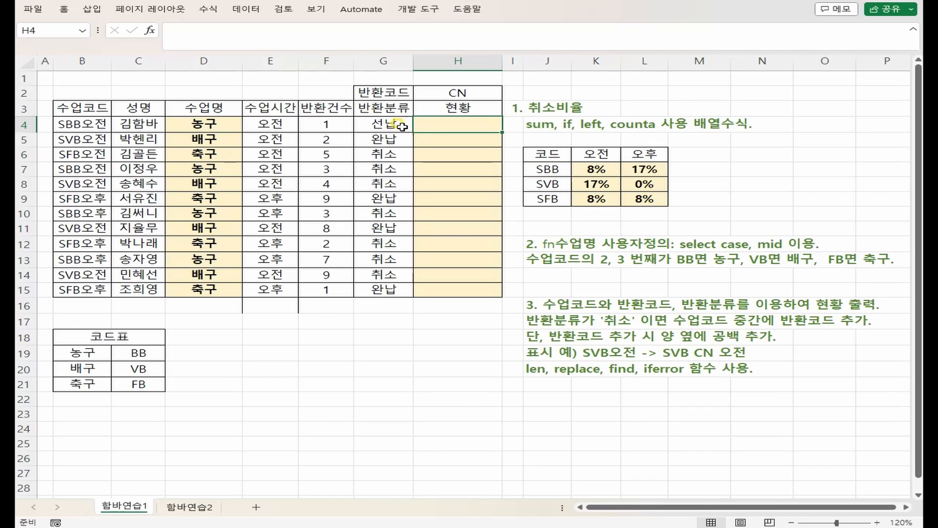
click(460, 38)
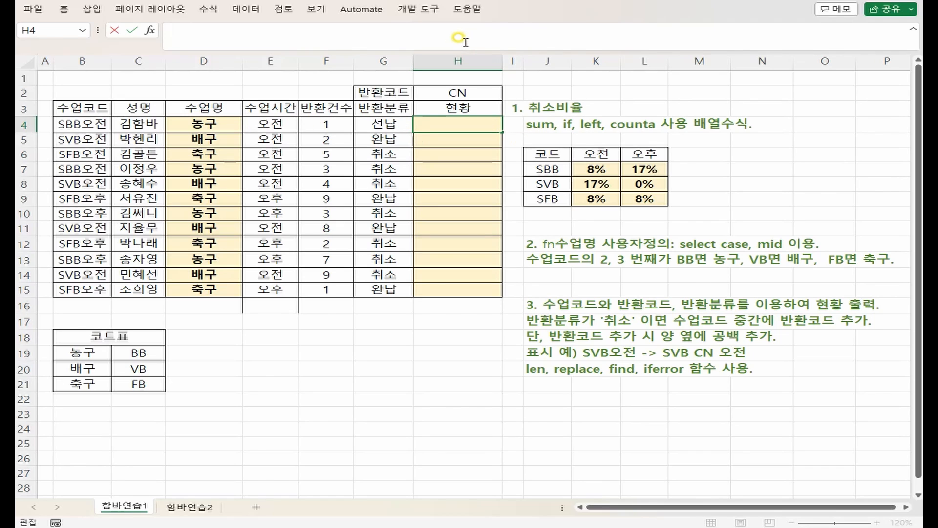
text(=rep)
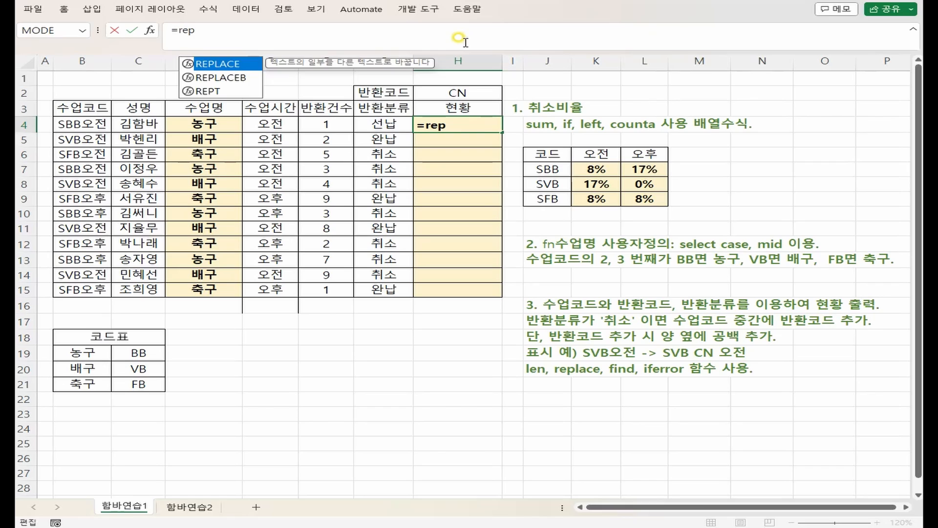
key(Tab)
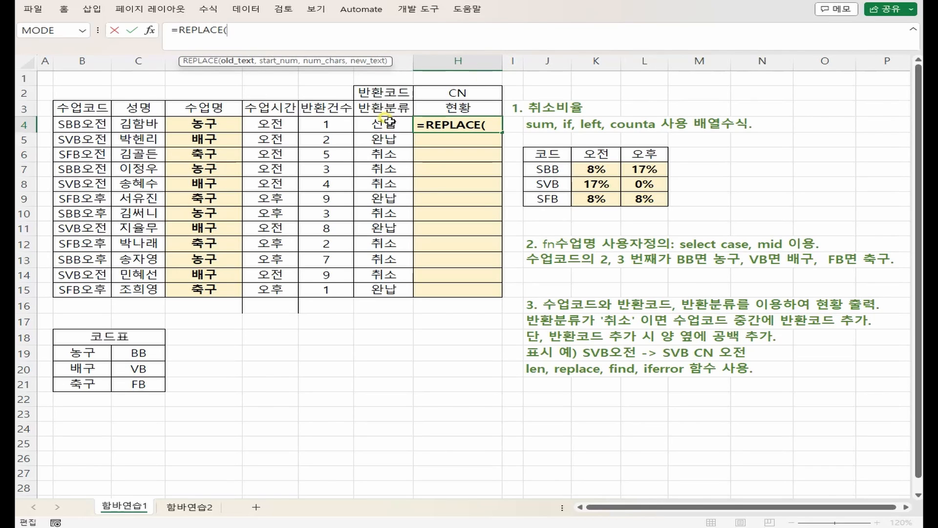
click(91, 123)
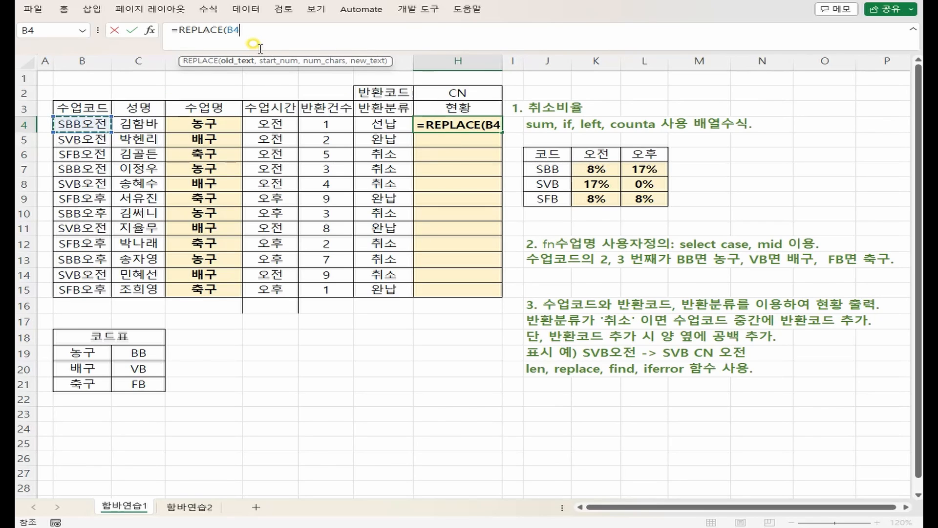
click(104, 126)
text(,)
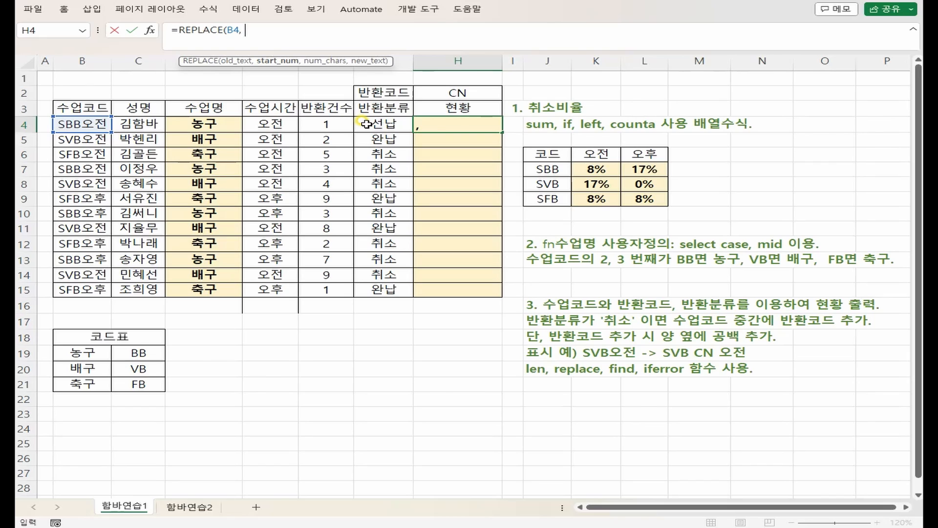
Step: Set the start position of the REPLACE formula in H4 to LEN(B4)-FIND("취소",G4)
text(len)
key(Tab)
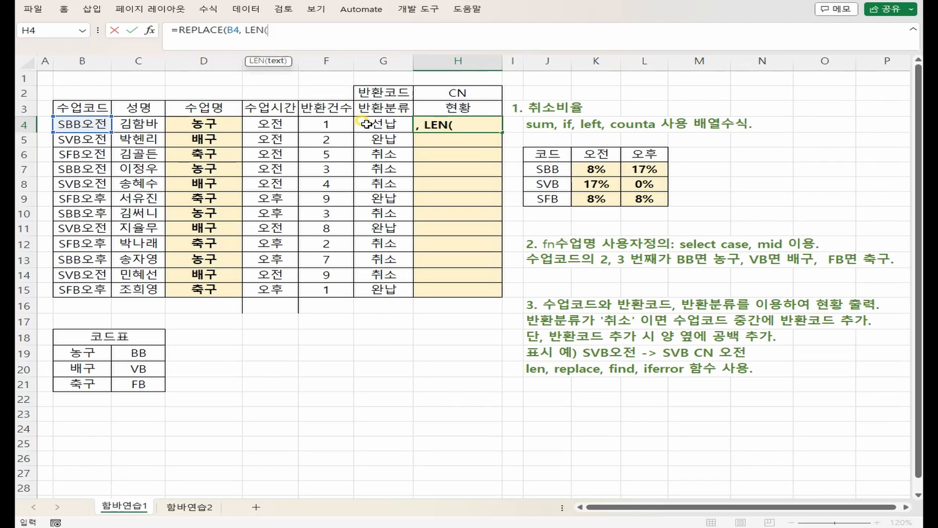
click(75, 126)
click(310, 43)
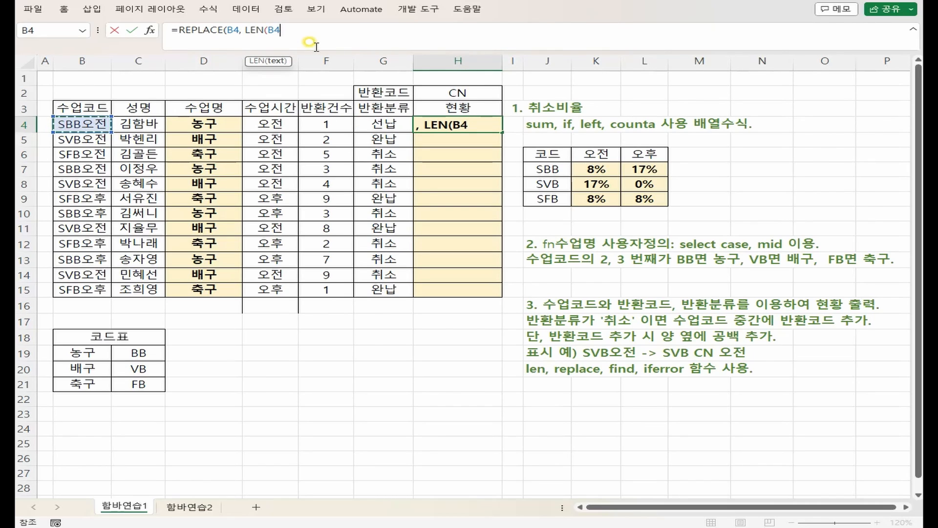
text()-)
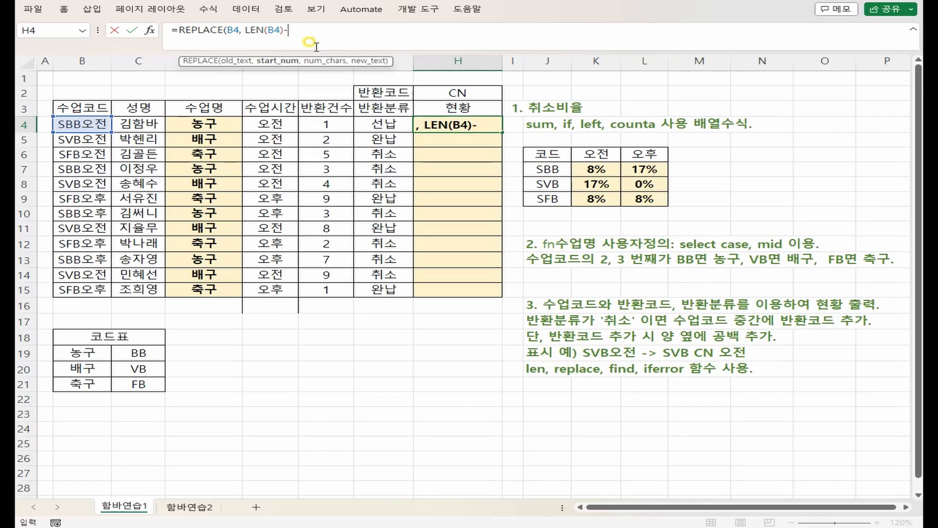
text(fin)
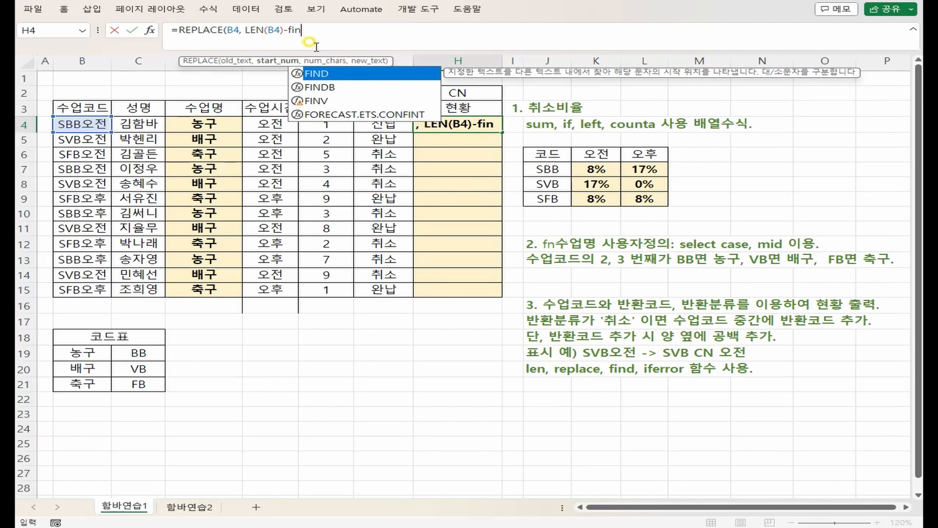
key(Tab)
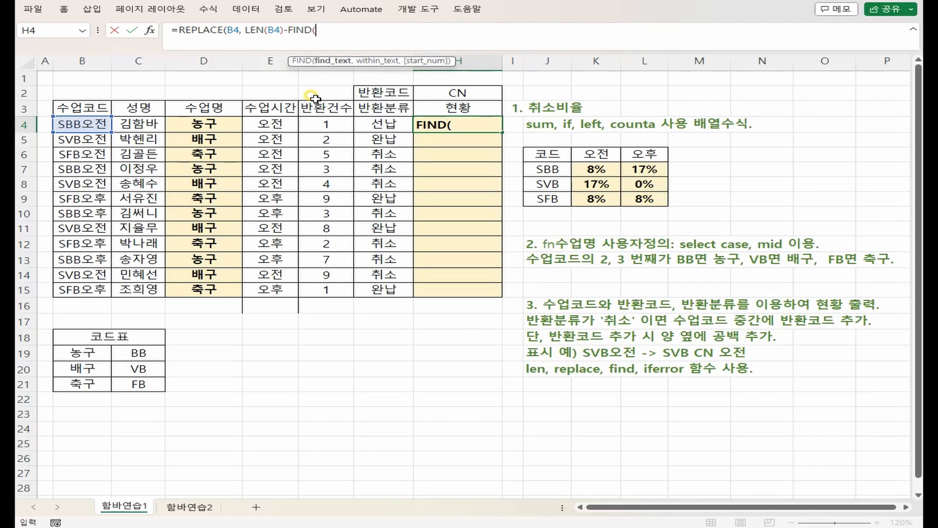
text(취소",)
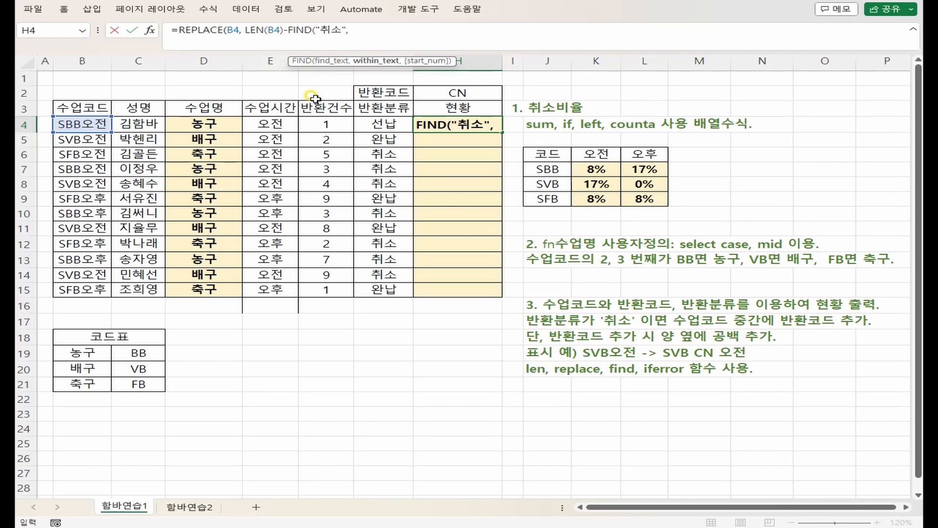
click(370, 123)
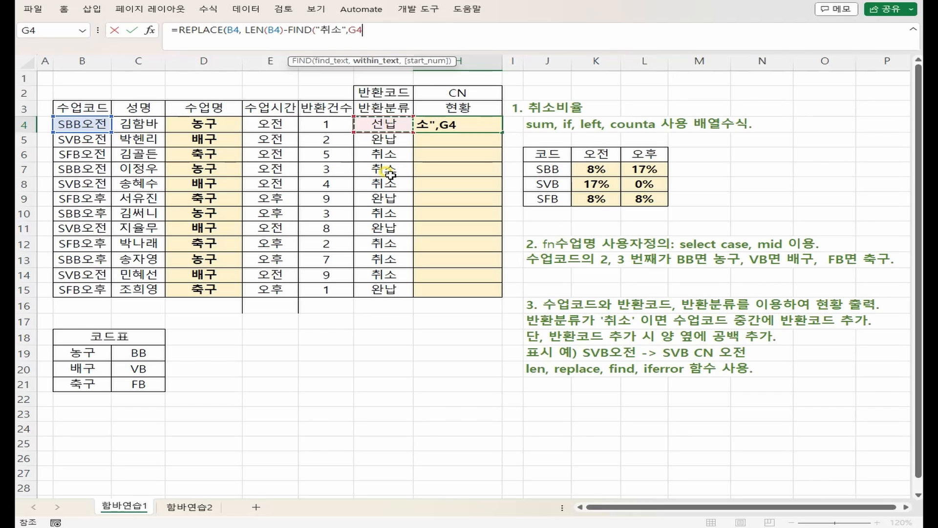
text())
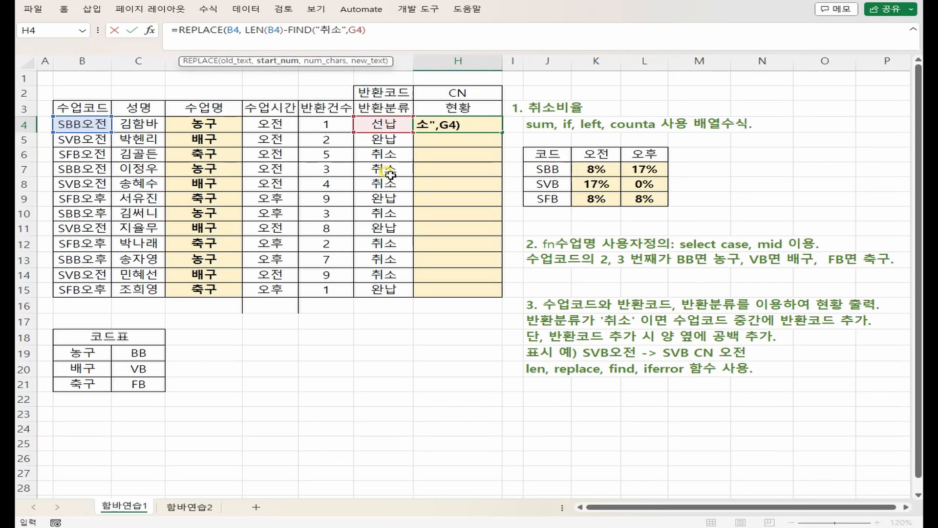
Step: Leave the character count empty, set the replacement text to " "&$H$2&" " and enter the REPLACE formula in H4
text(,)
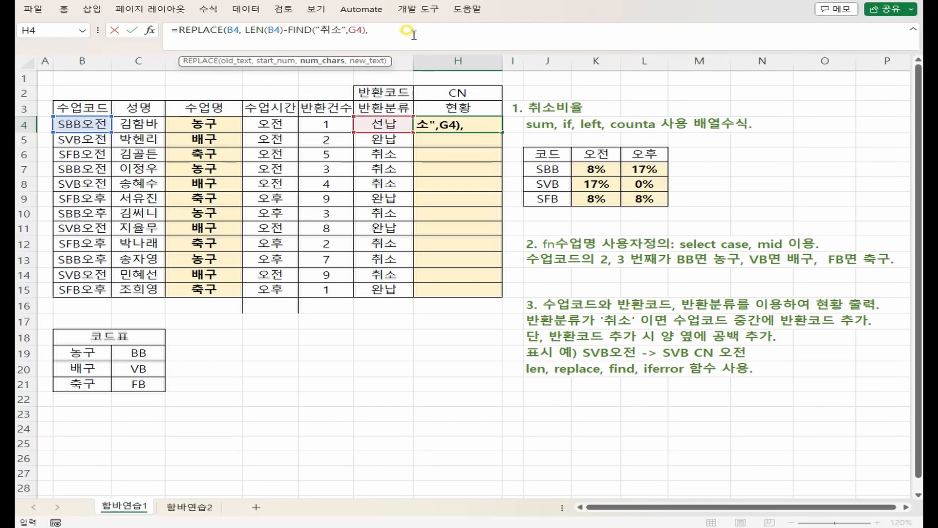
text(,)
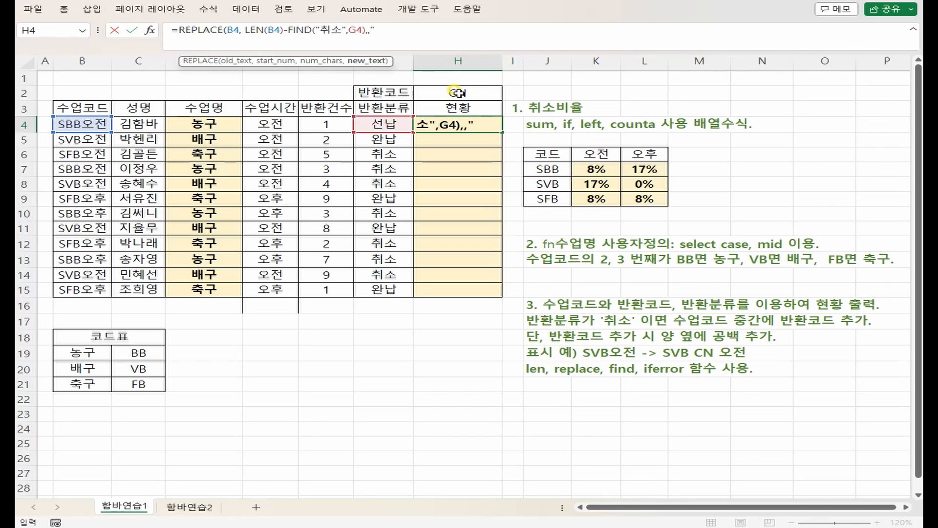
text(")
text(&)
click(457, 93)
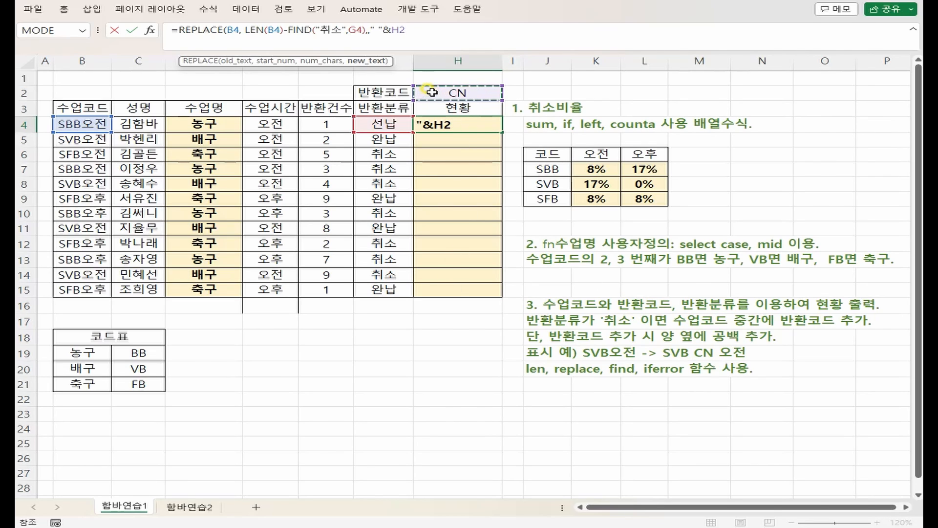
key(F4)
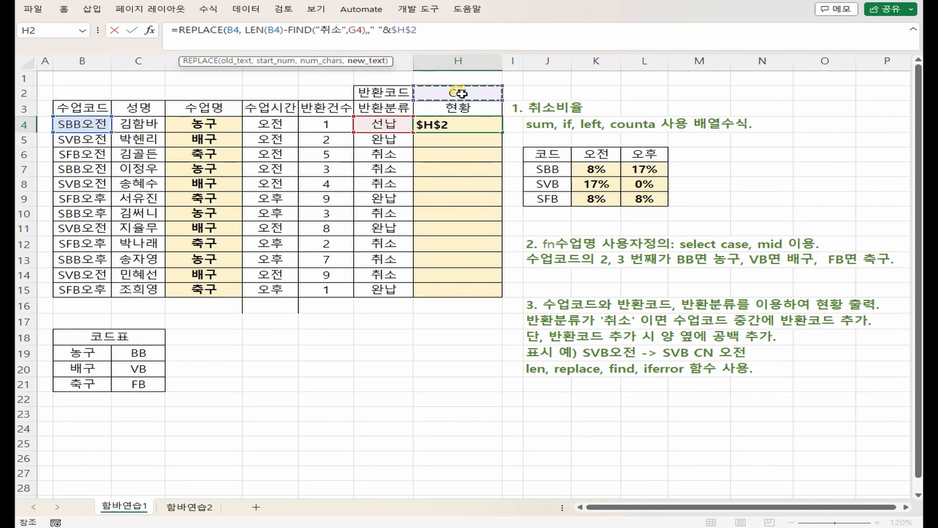
text(&)
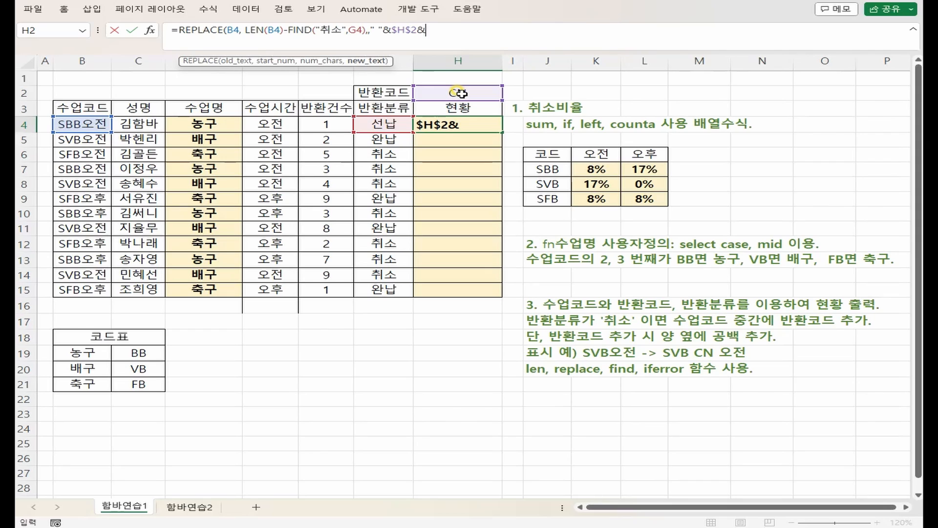
text(" ")
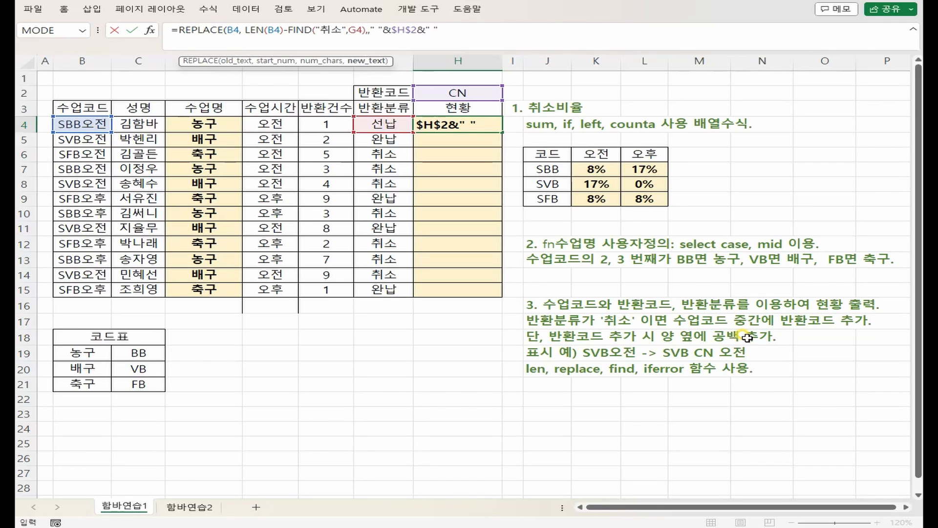
text())
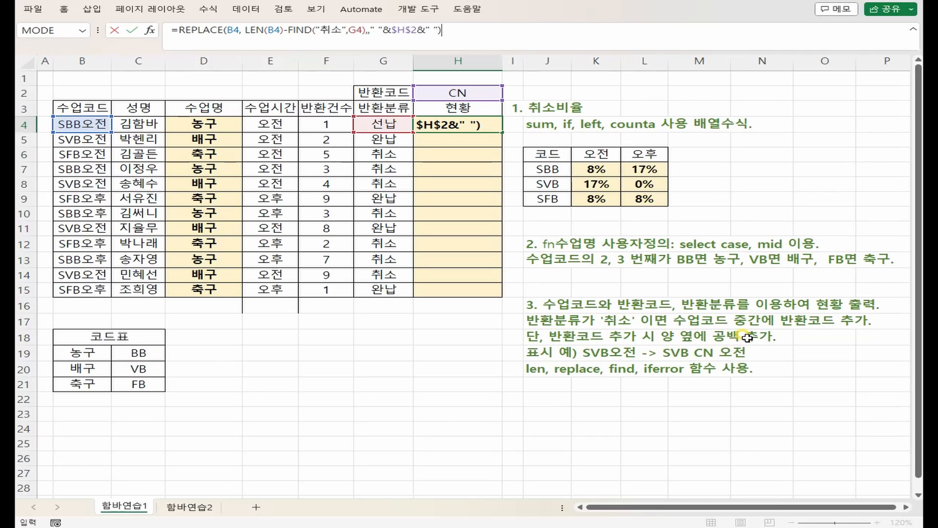
key(Return)
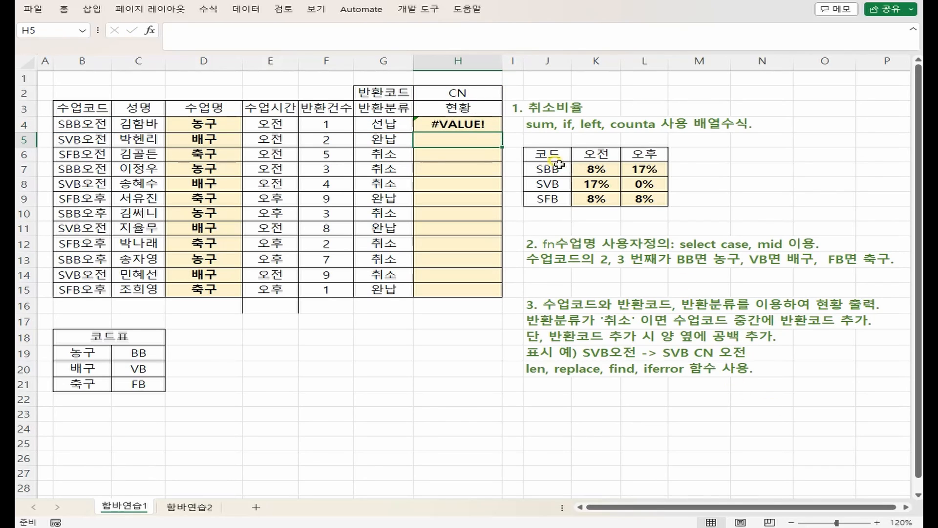
Step: Fill the REPLACE formula down to H15 and compare the 현황 results with the 반환분류 values
click(495, 125)
double_click(503, 132)
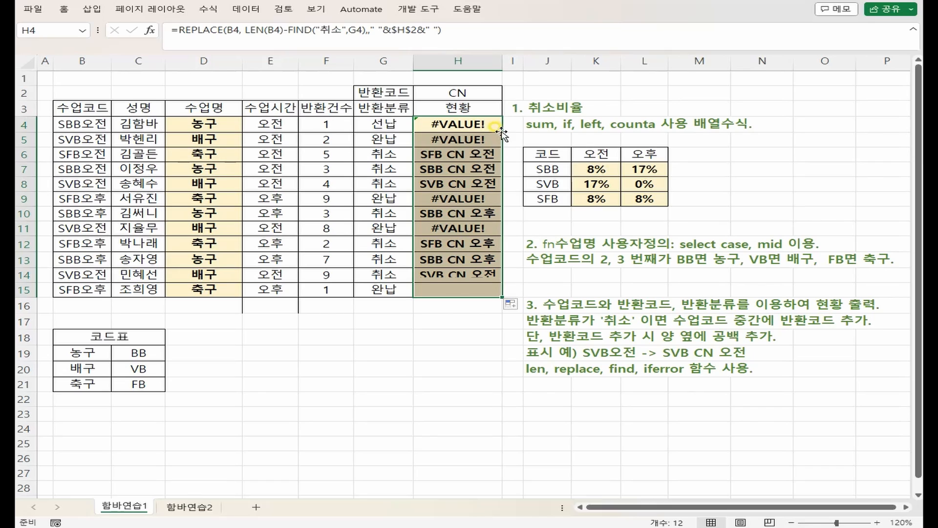
click(375, 124)
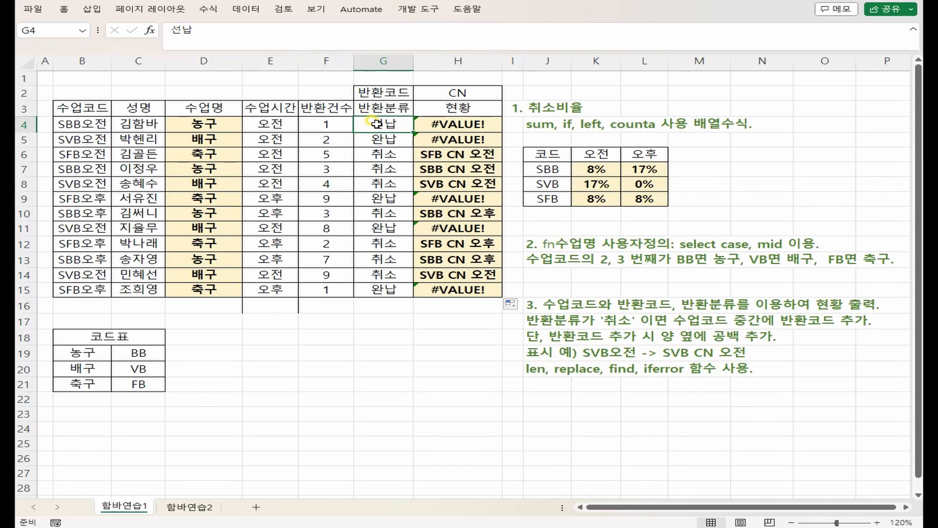
click(376, 152)
drag(420, 152, 436, 184)
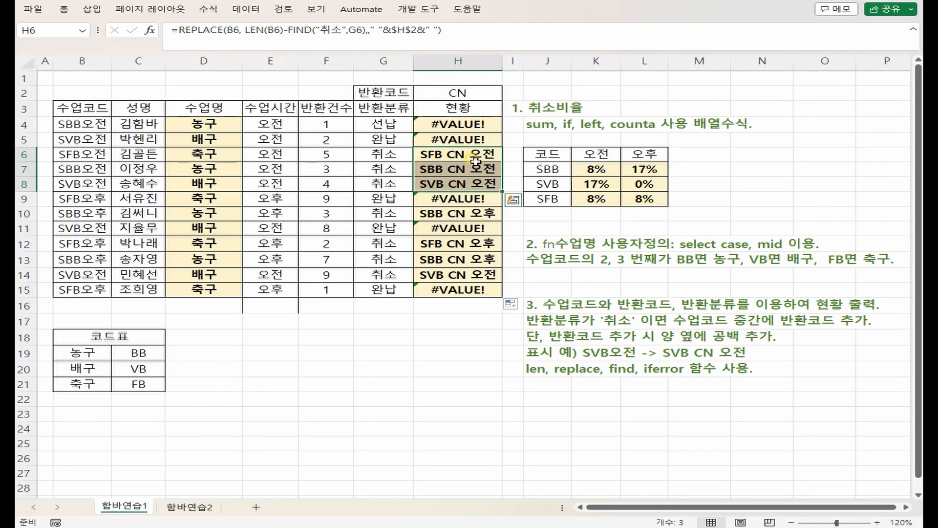
Step: Wrap the REPLACE formula in H4 in IFERROR with B4 as the value returned on error
click(429, 118)
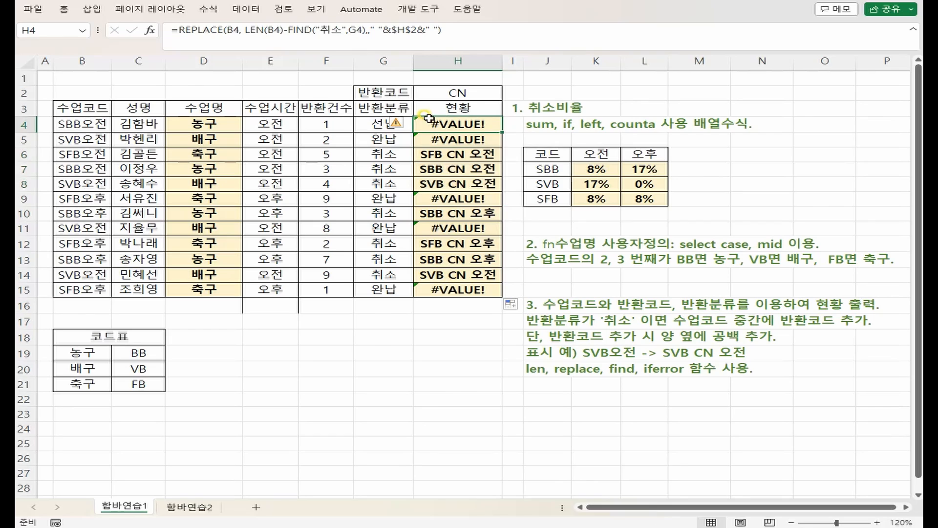
click(178, 30)
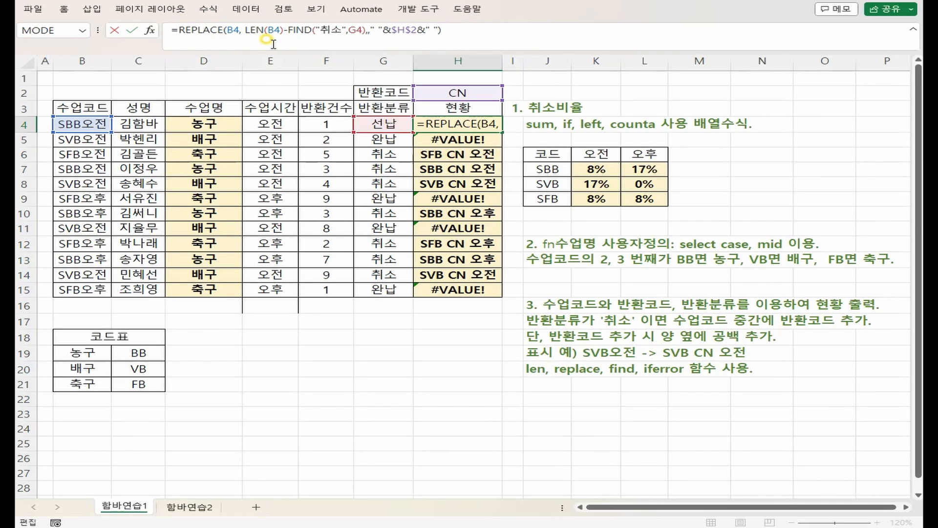
click(177, 30)
text(i)
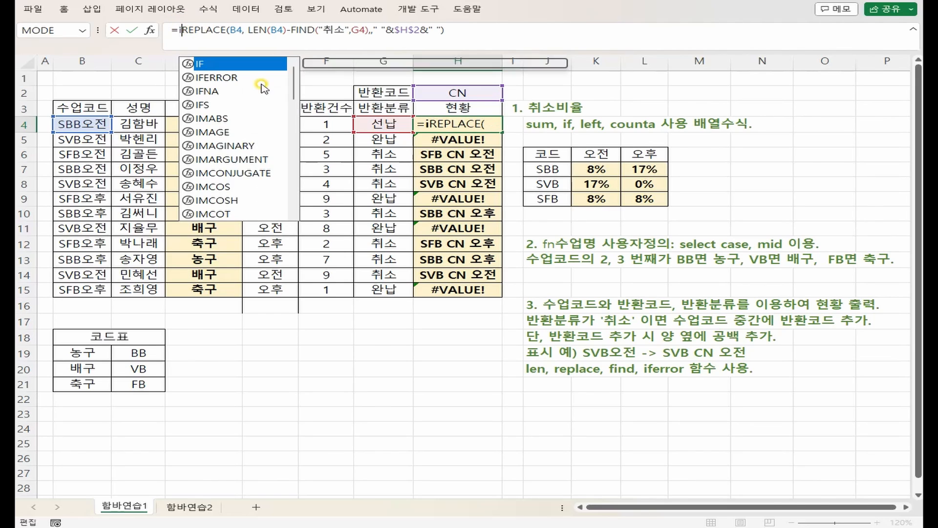
text(fe)
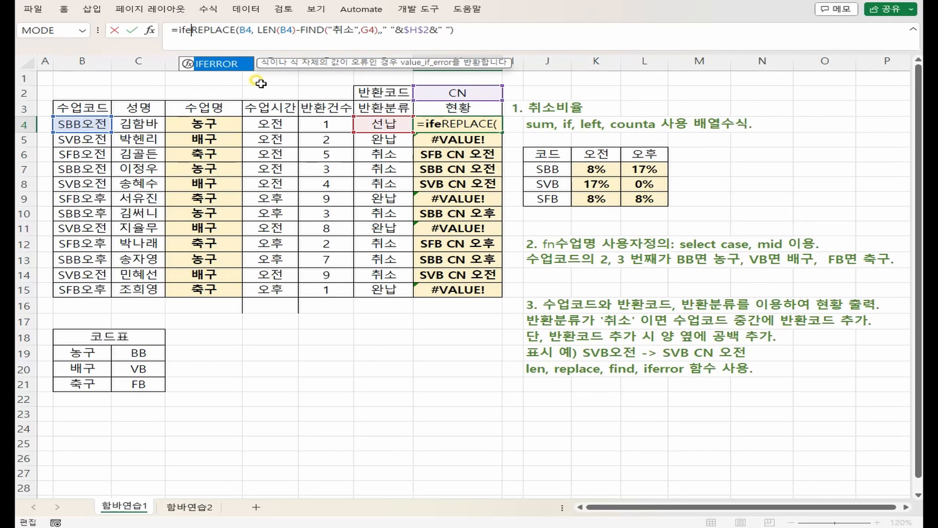
key(Tab)
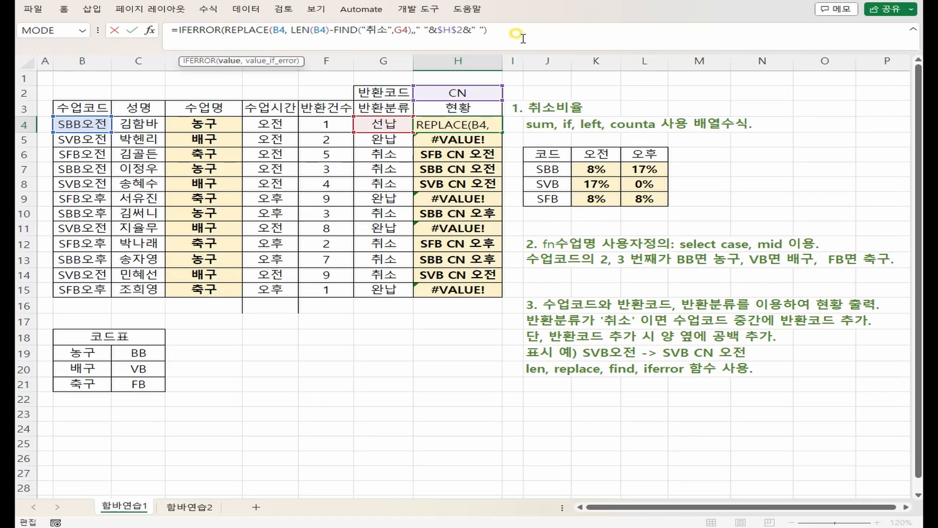
click(581, 26)
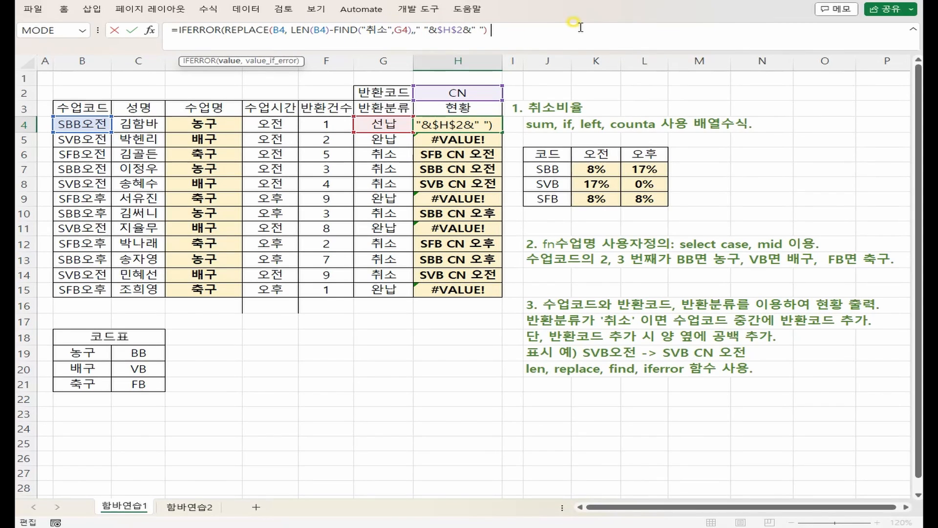
text(,)
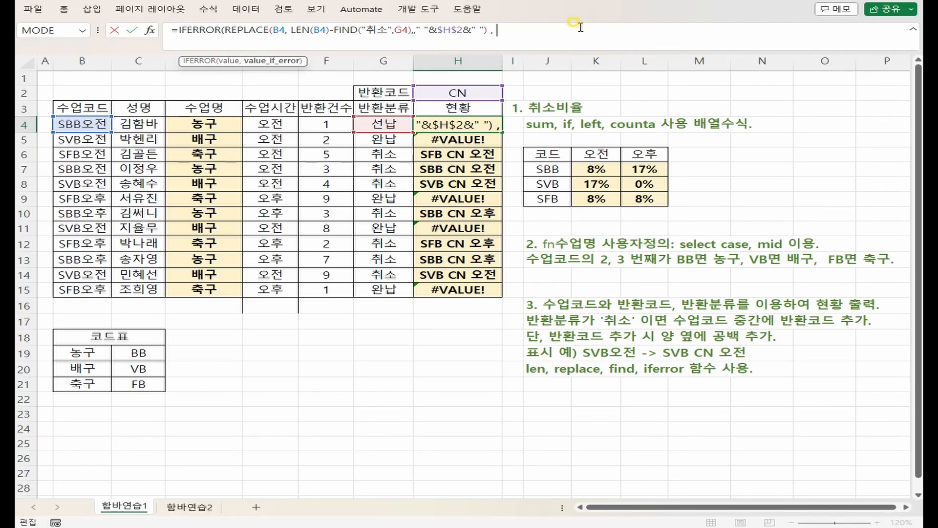
click(78, 124)
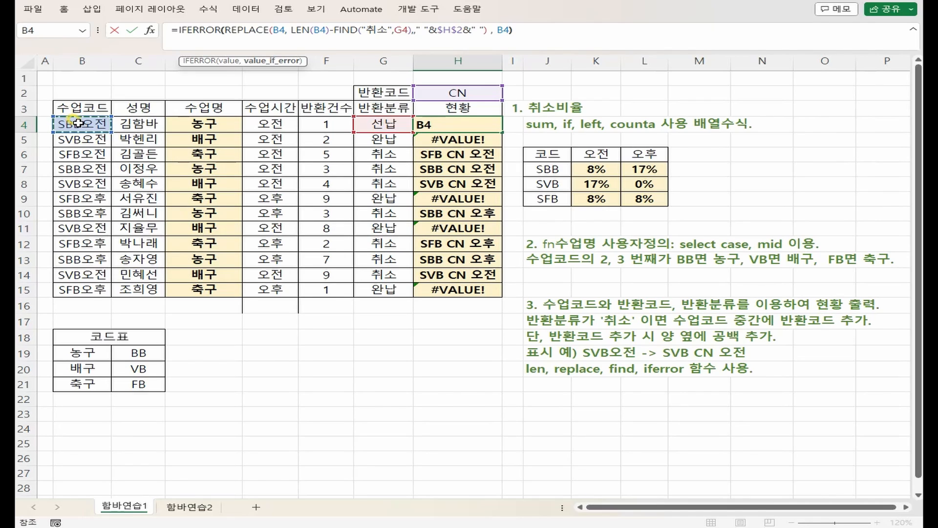
text())
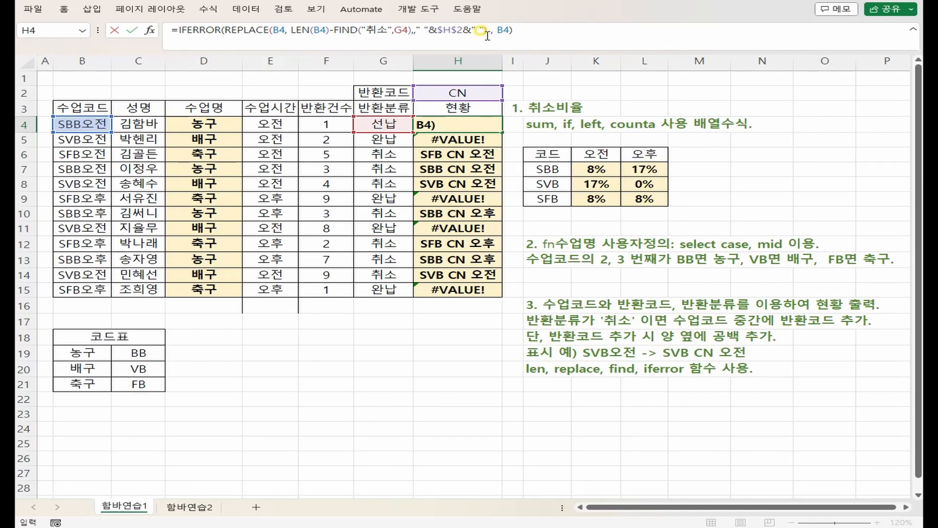
Step: Check the B4 fallback and the REPLACE argument inside the IFERROR formula in H4
drag(495, 31, 511, 35)
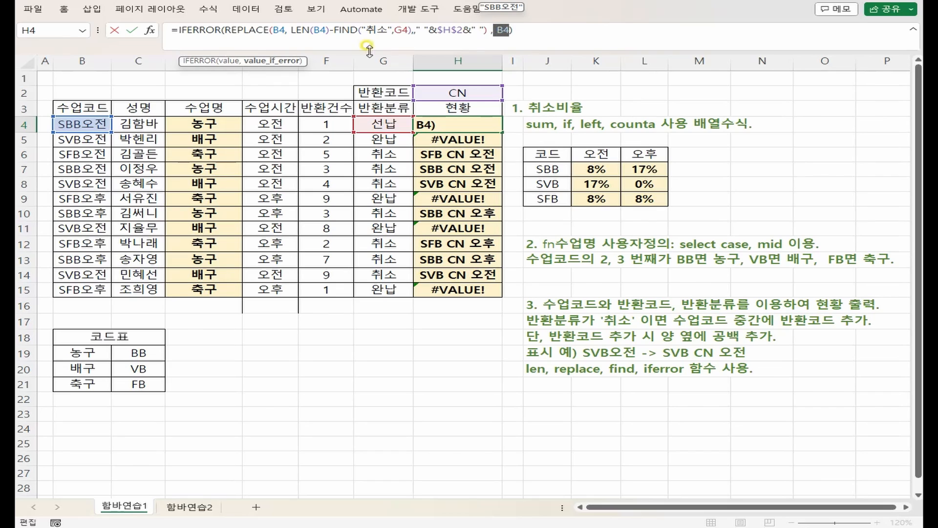
drag(225, 31, 490, 37)
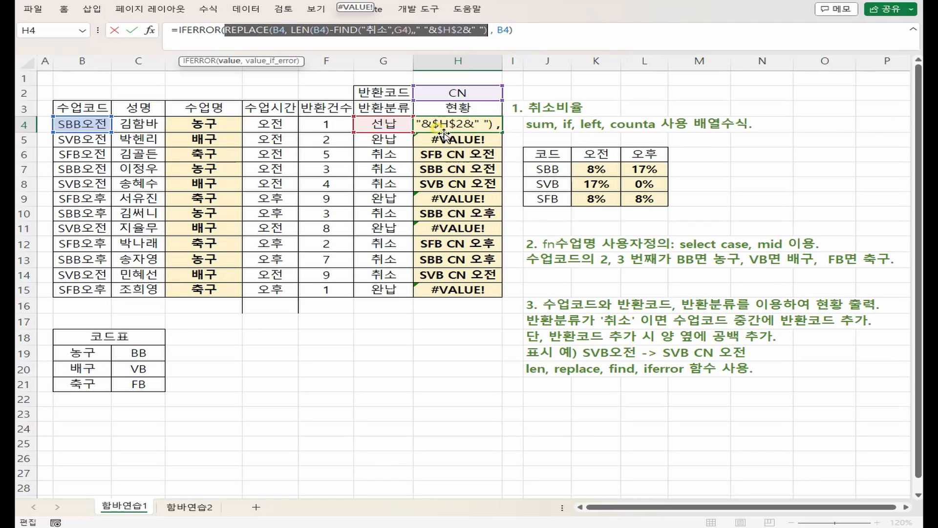
drag(179, 30, 226, 32)
Step: Remove the space before the IFERROR separator comma, fill the formula down to H15 and switch to the 수식.txt notes
click(493, 31)
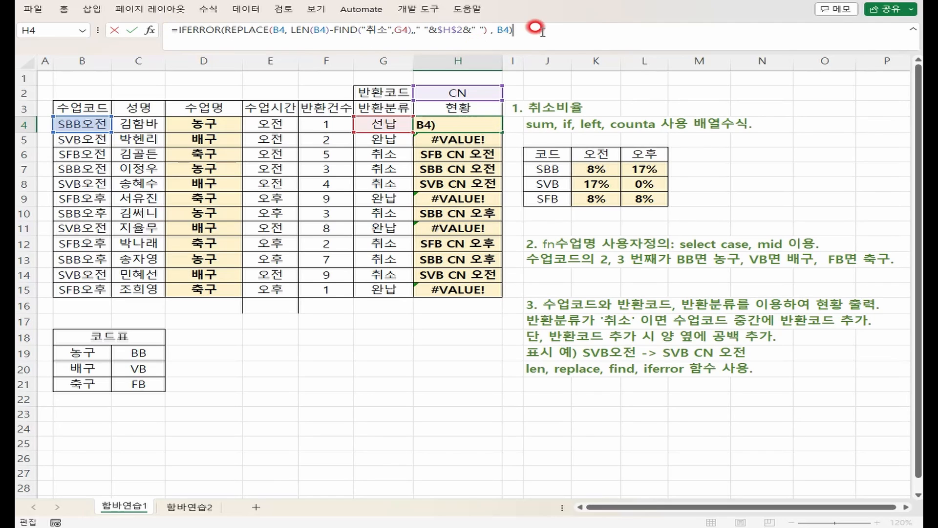
key(BackSpace)
key(ctrl+Return)
double_click(501, 131)
key(alt+Tab)
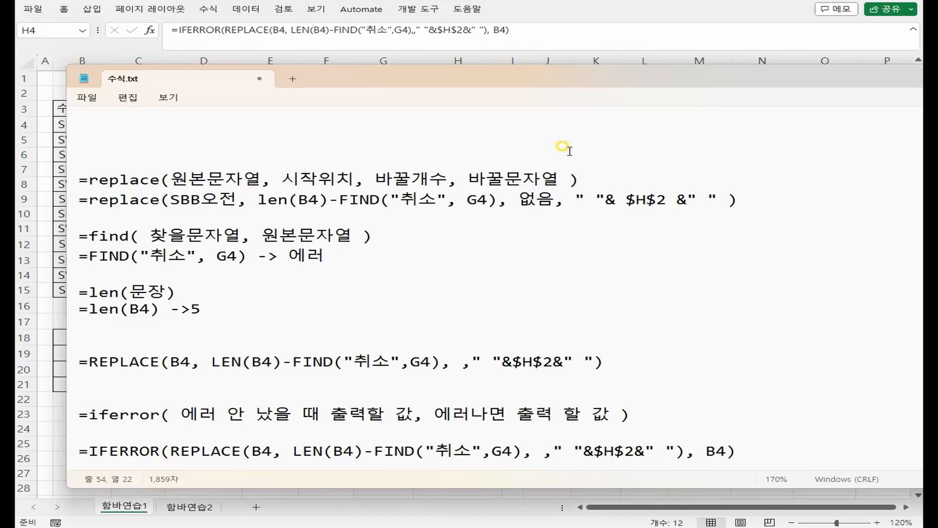